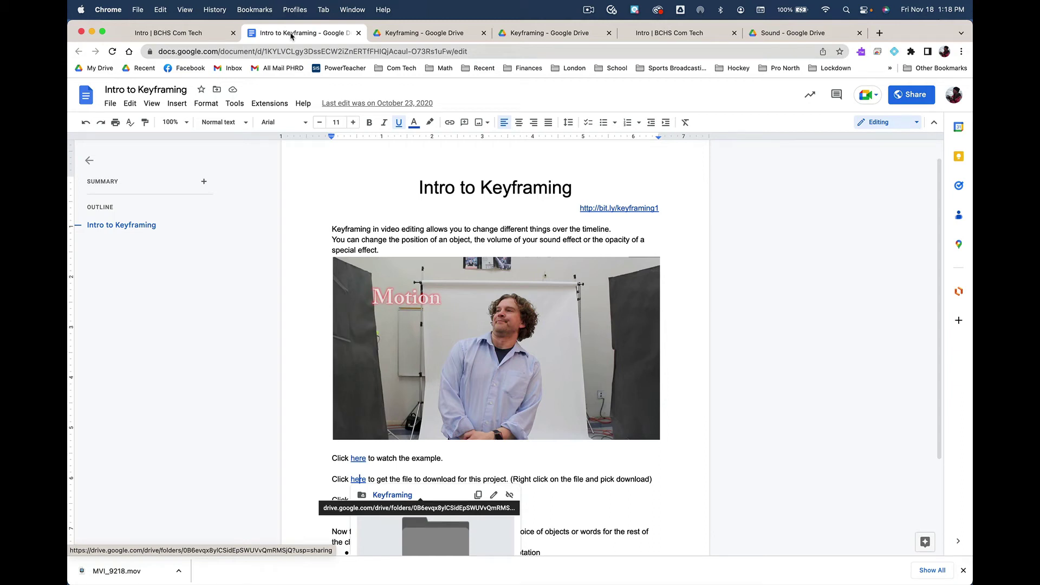
Open the Keyframing folder linked in the document's line about the project's download file
{"action": "left_click", "coordinate": [409, 230]}
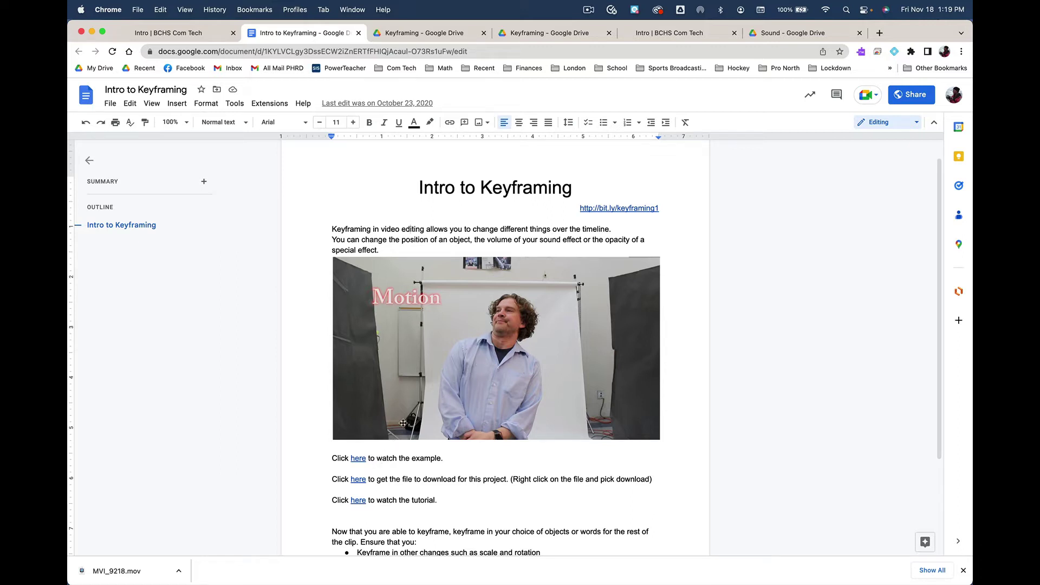
{"action": "left_click", "coordinate": [362, 480]}
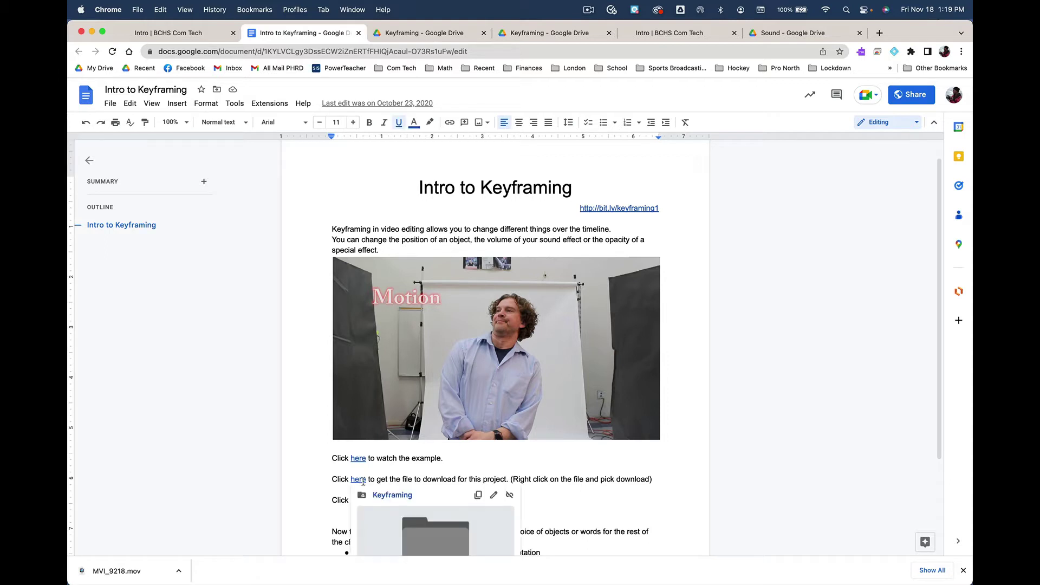
{"action": "left_click", "coordinate": [383, 497]}
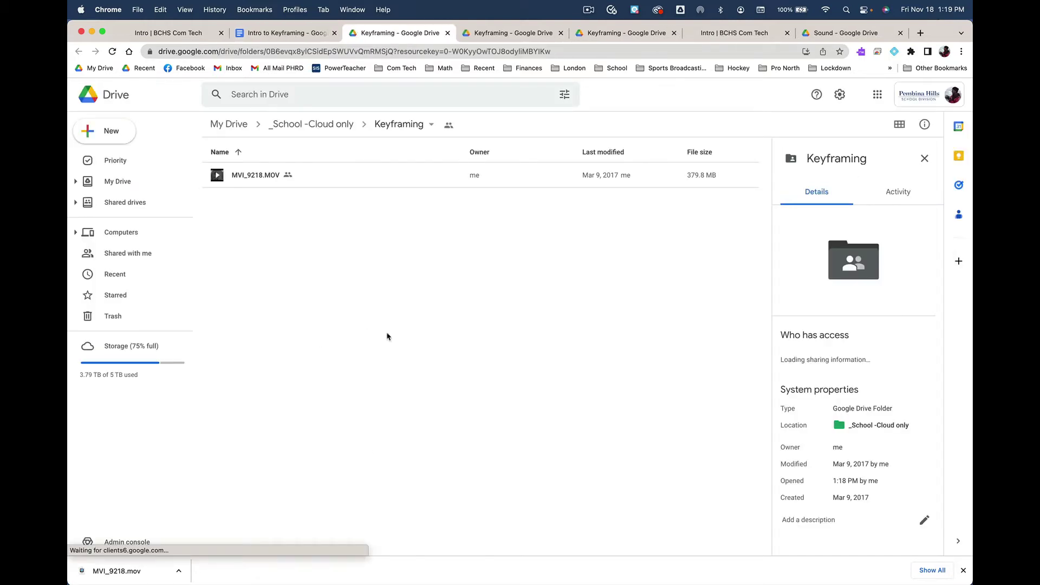
Try to download the MVI_9218.MOV video from the Keyframing folder
{"action": "left_click", "coordinate": [251, 179]}
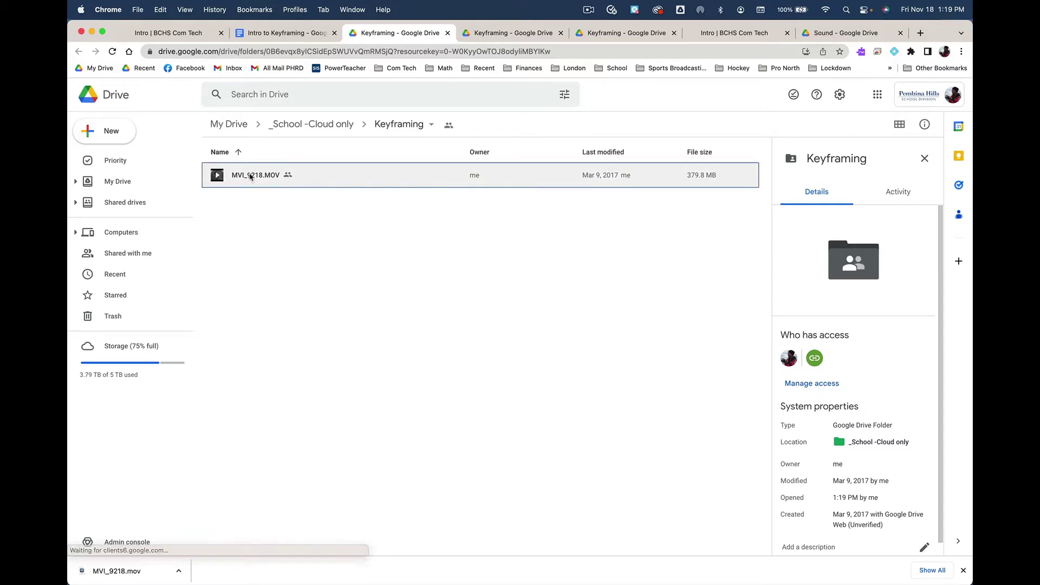
{"action": "right_click", "coordinate": [251, 178]}
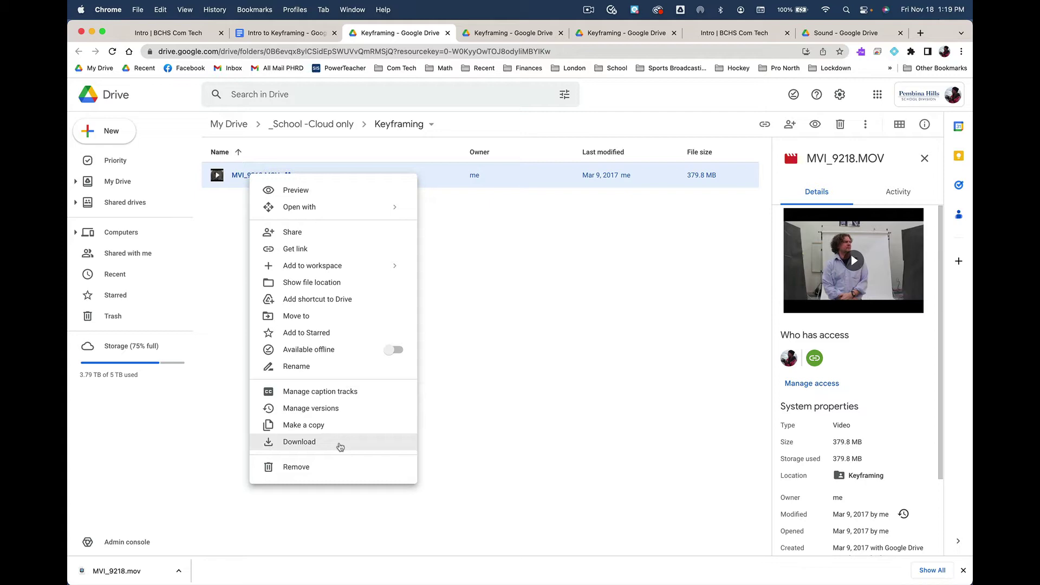
{"action": "left_click", "coordinate": [341, 442]}
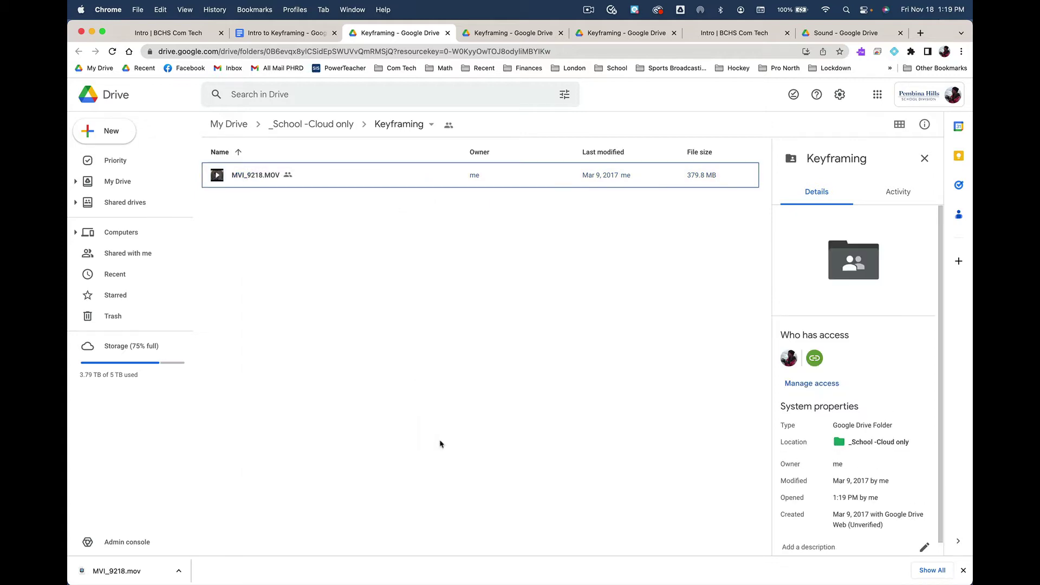
Switch to Finder, show the Downloads folder in a new window, and place that window below the existing Google Drive one
{"action": "key", "text": "super+Tab"}
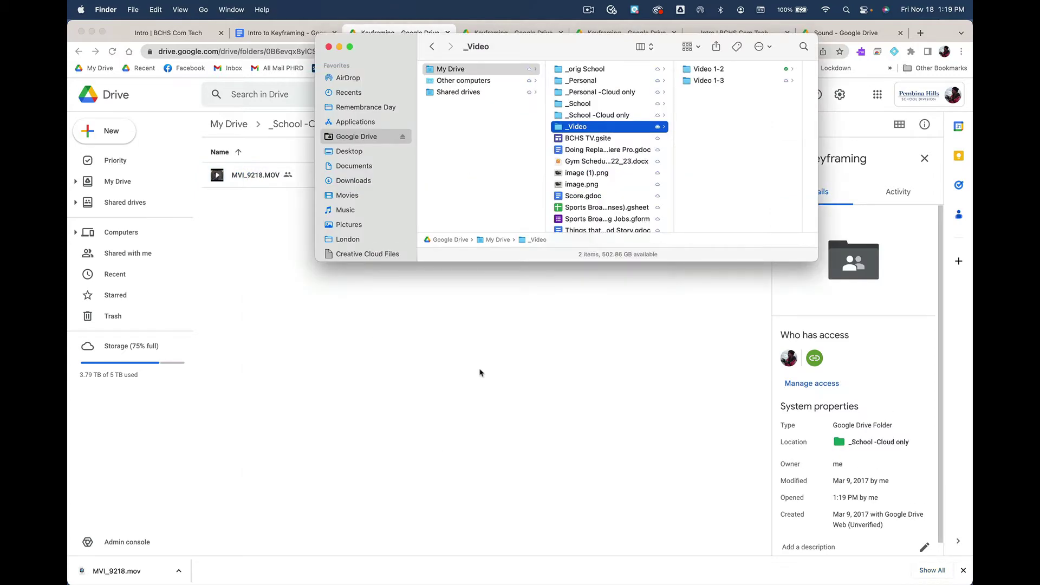
{"action": "key", "text": "super+n"}
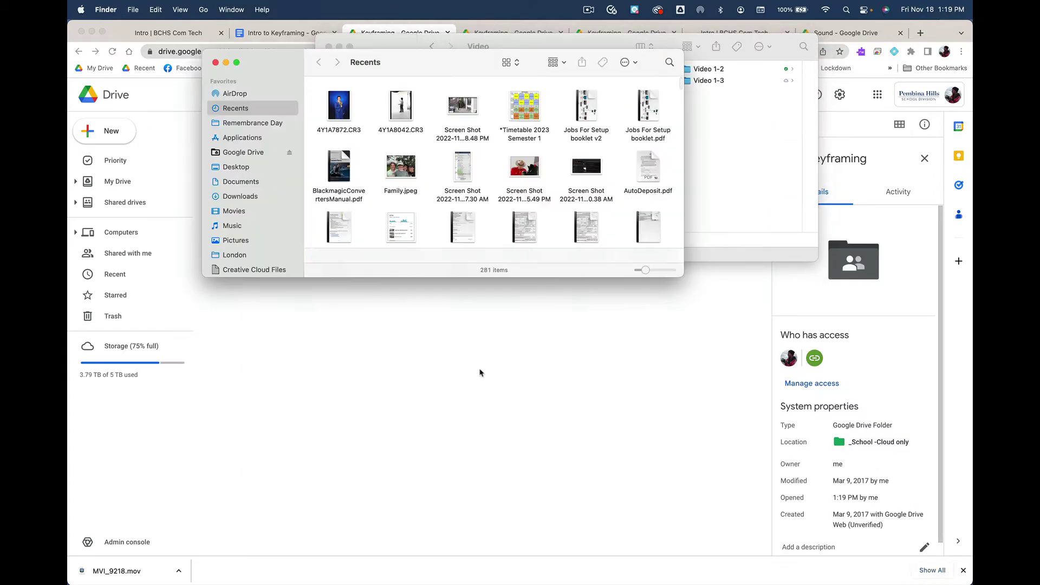
{"action": "left_click", "coordinate": [243, 196]}
{"action": "left_click_drag", "start_coordinate": [282, 65], "coordinate": [312, 320]}
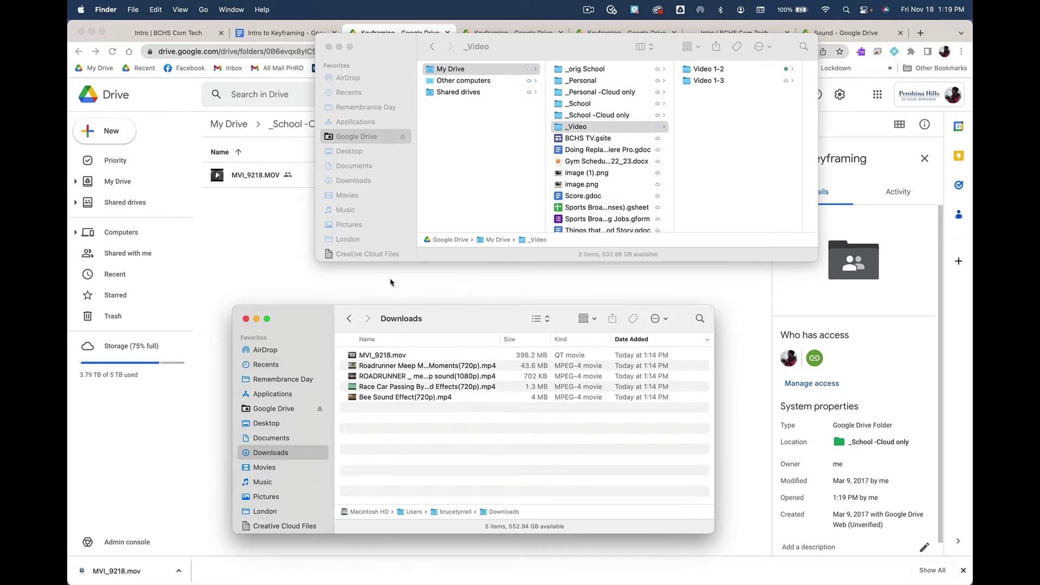
Line up the Google Drive window above the Downloads window and open the _Video folder in My Drive
{"action": "left_click", "coordinate": [735, 140]}
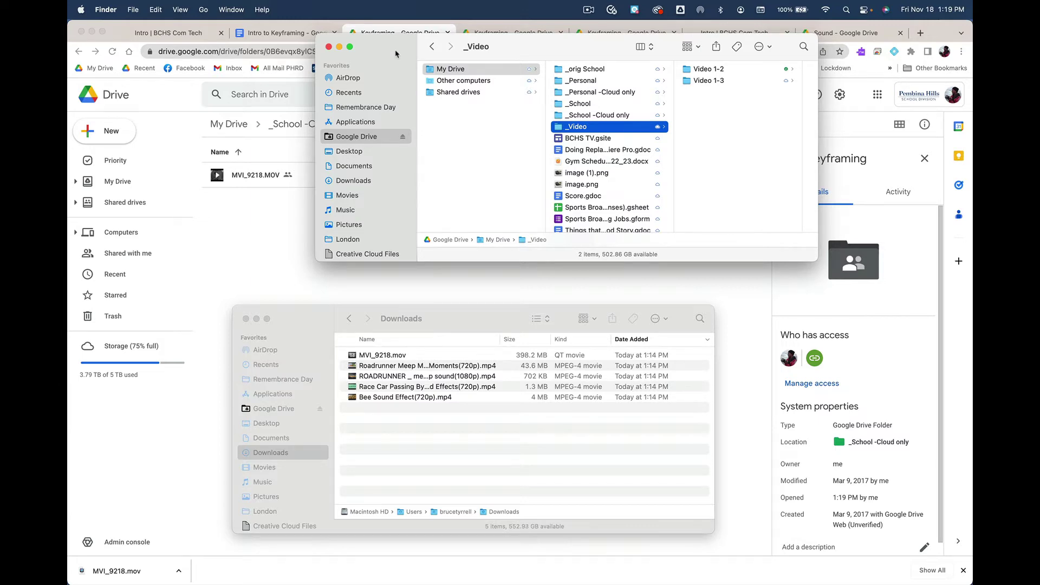
{"action": "left_click_drag", "start_coordinate": [402, 47], "coordinate": [290, 74]}
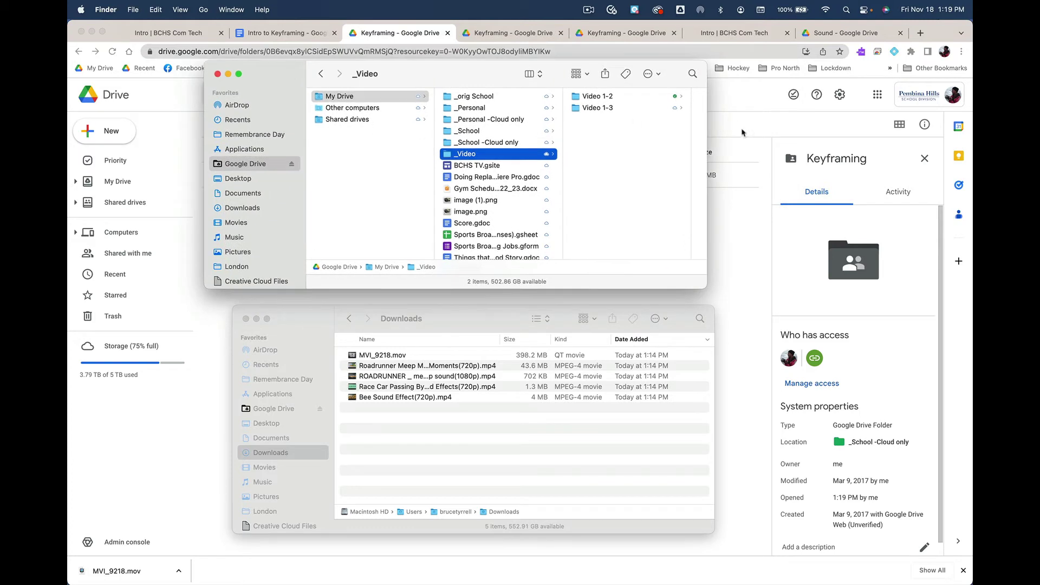
{"action": "left_click", "coordinate": [275, 164]}
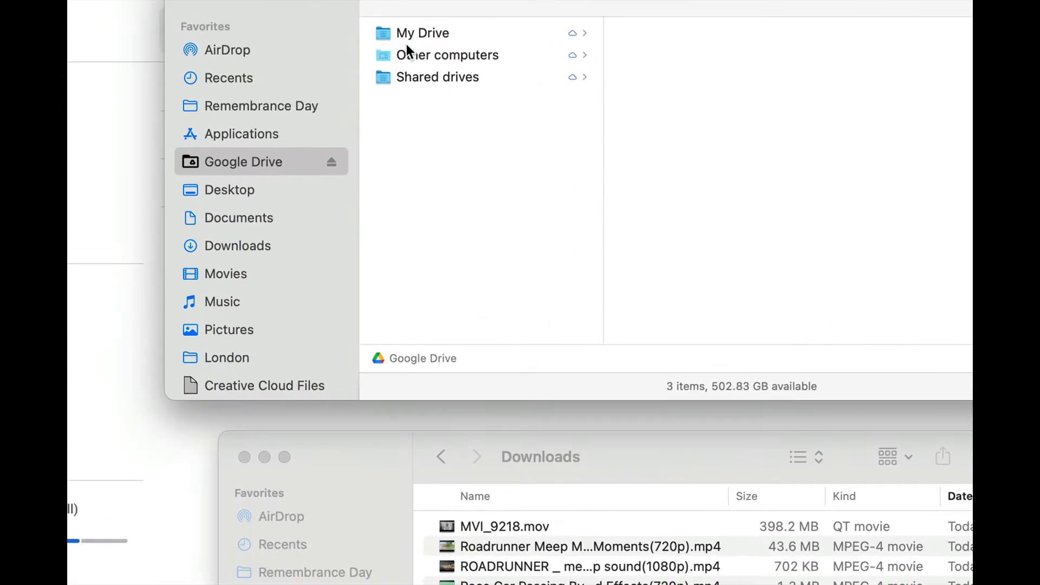
{"action": "left_click", "coordinate": [427, 33]}
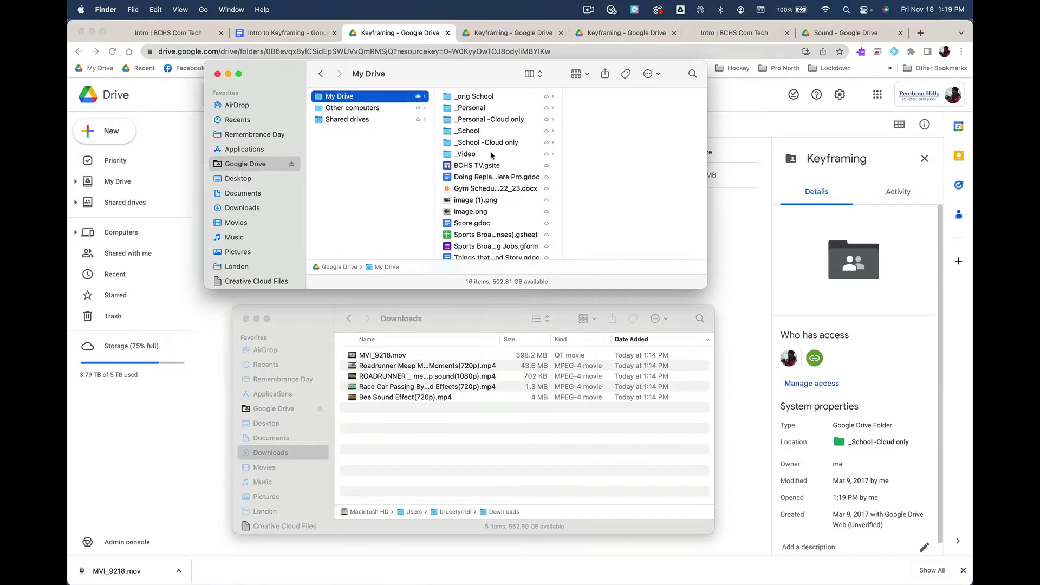
{"action": "left_click", "coordinate": [491, 155]}
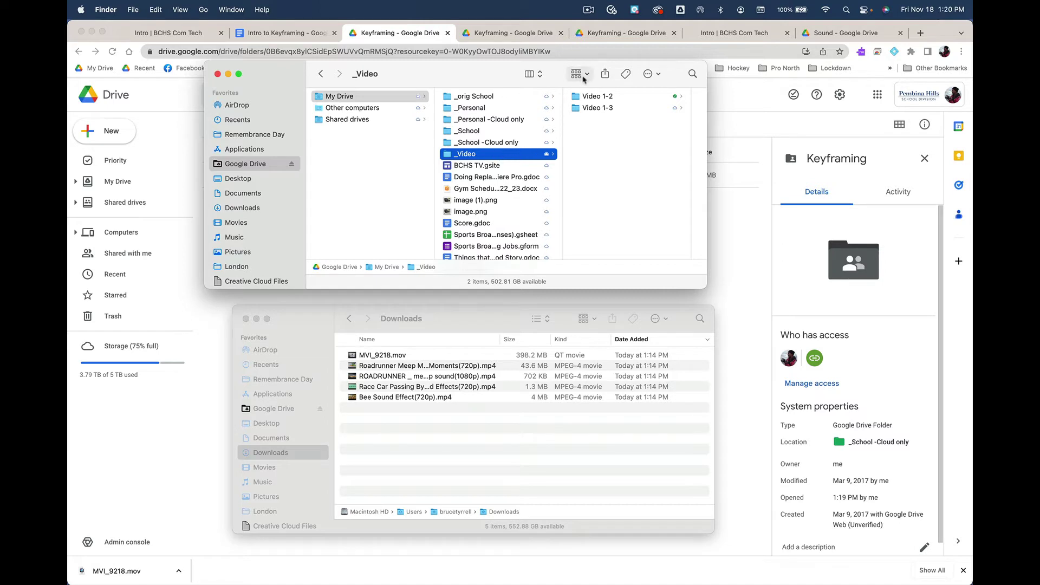
Look inside the existing Video 1-2 and Video 1-3 project folders, and return to the _Video folder
{"action": "left_click", "coordinate": [607, 97]}
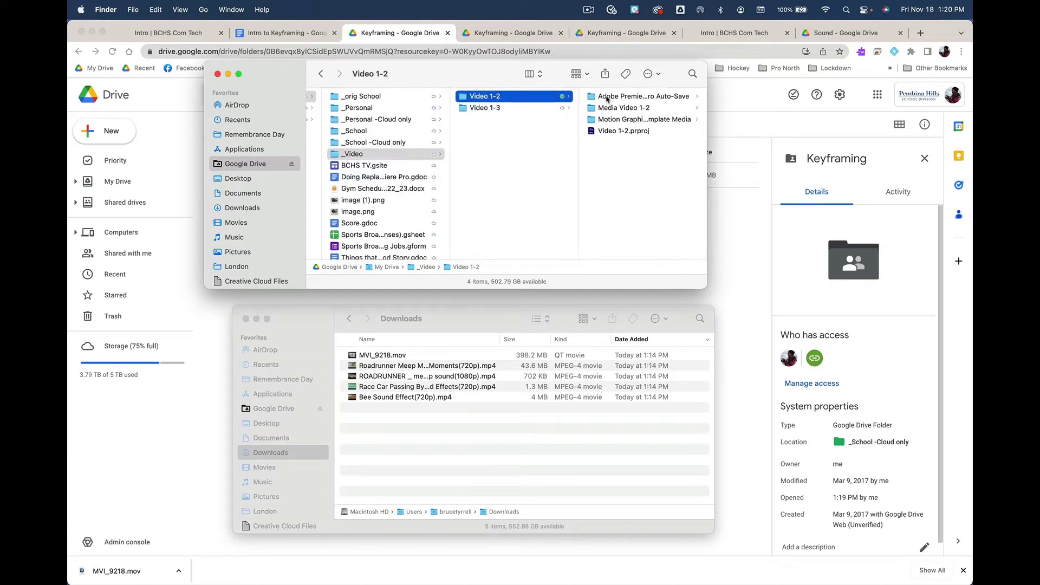
{"action": "left_click", "coordinate": [511, 108]}
{"action": "key", "text": "Left"}
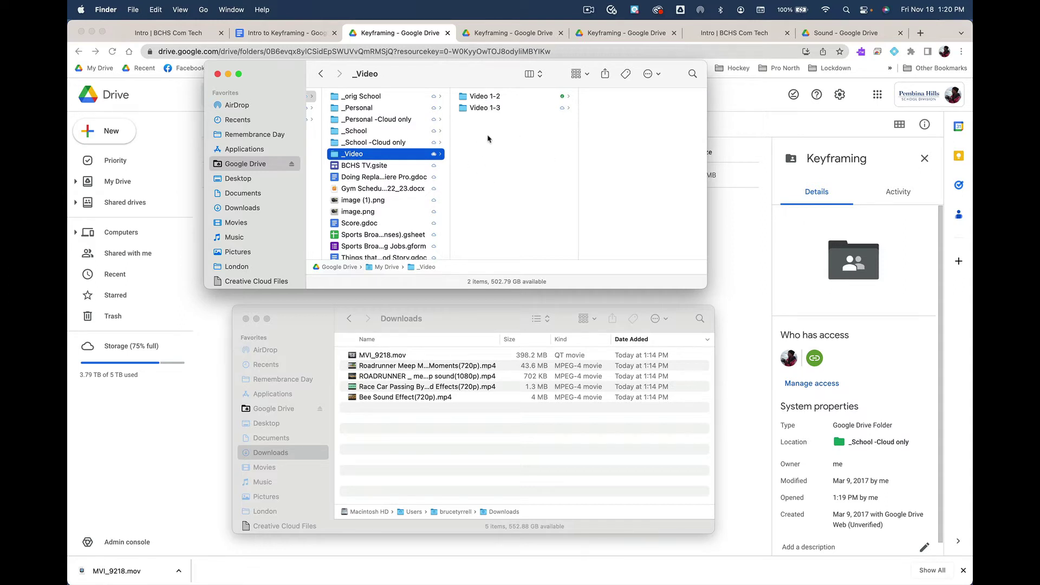
Create a new folder named Keyframing inside the _Video folder
{"action": "right_click", "coordinate": [488, 138]}
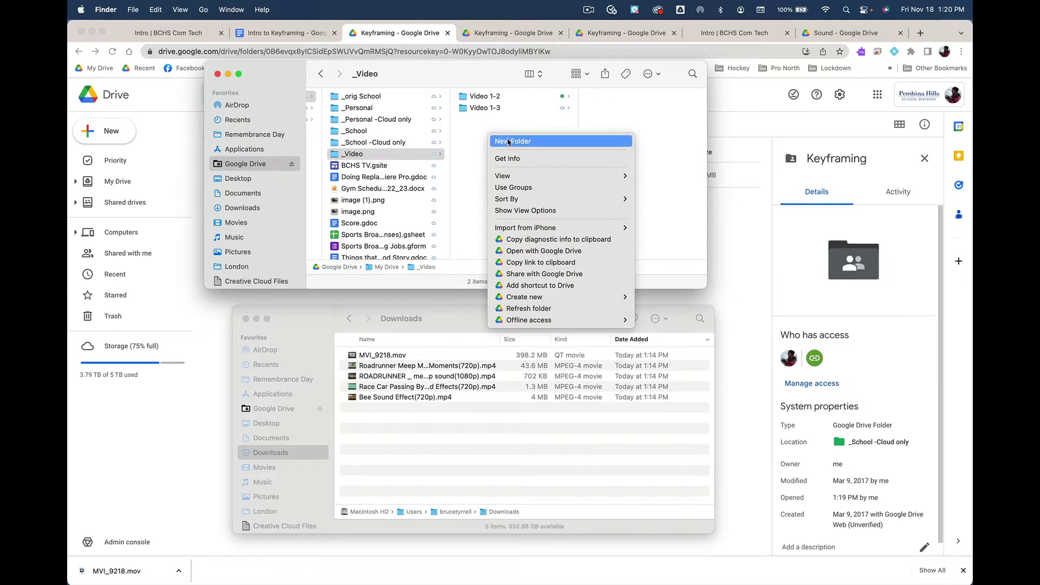
{"action": "left_click", "coordinate": [508, 141]}
{"action": "type", "text": "Key"}
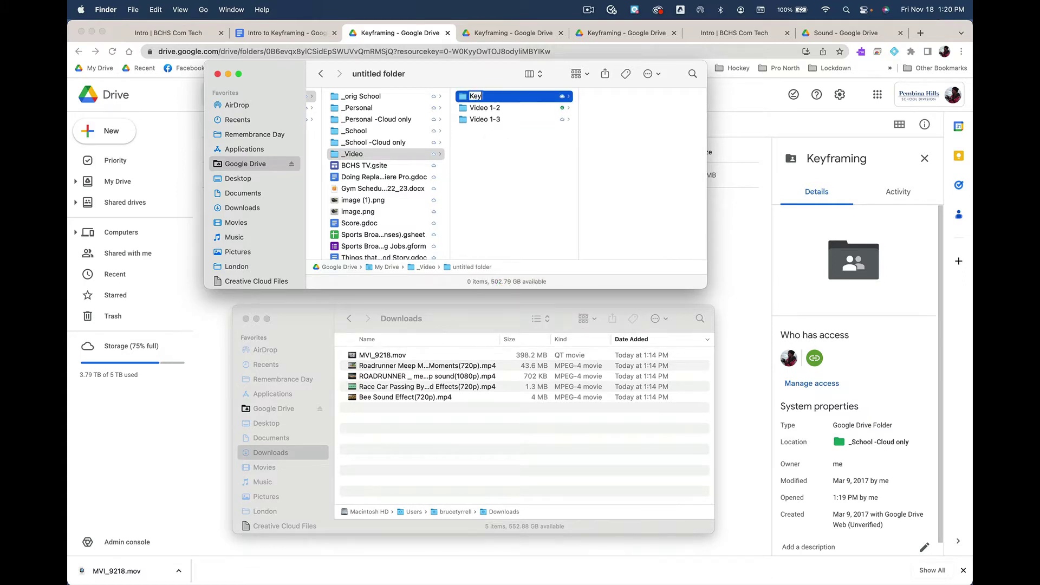
{"action": "type", "text": "framing"}
{"action": "key", "text": "Return"}
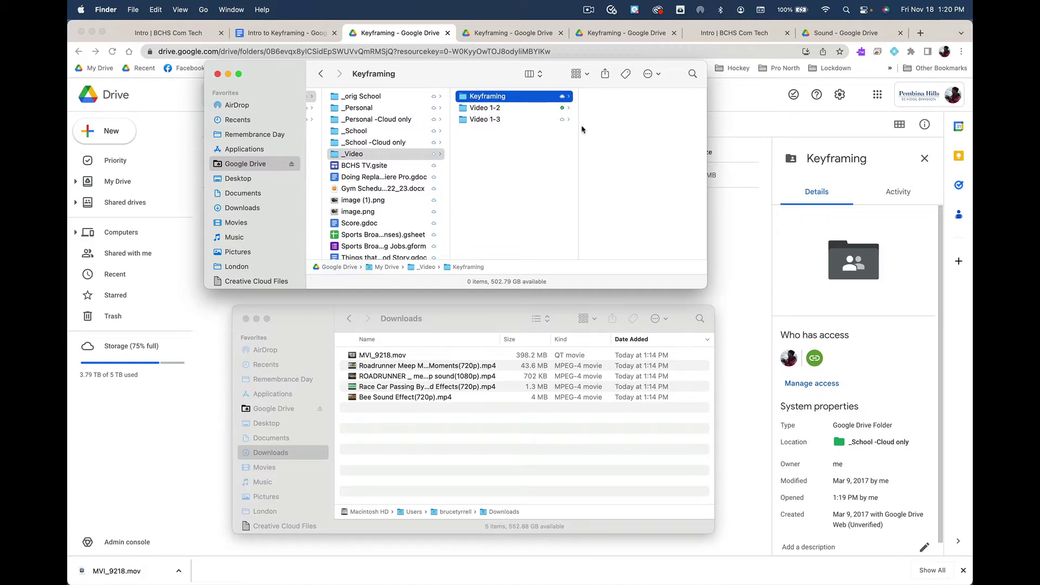
Create a subfolder named media-keyframing inside the new Keyframing folder
{"action": "right_click", "coordinate": [609, 112]}
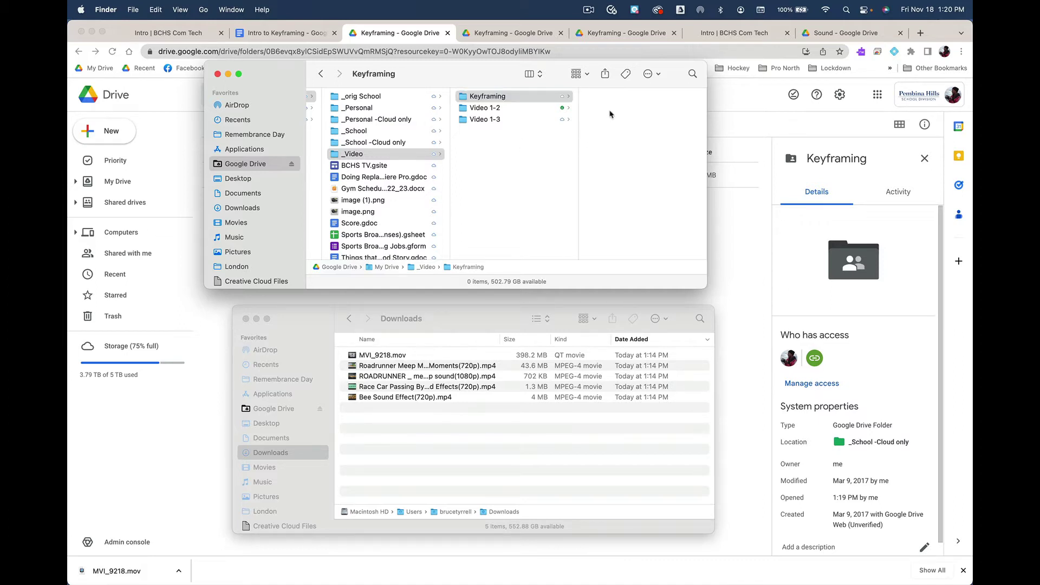
{"action": "key", "text": "Escape"}
{"action": "key", "text": "shift+super+n"}
{"action": "type", "text": "medi"}
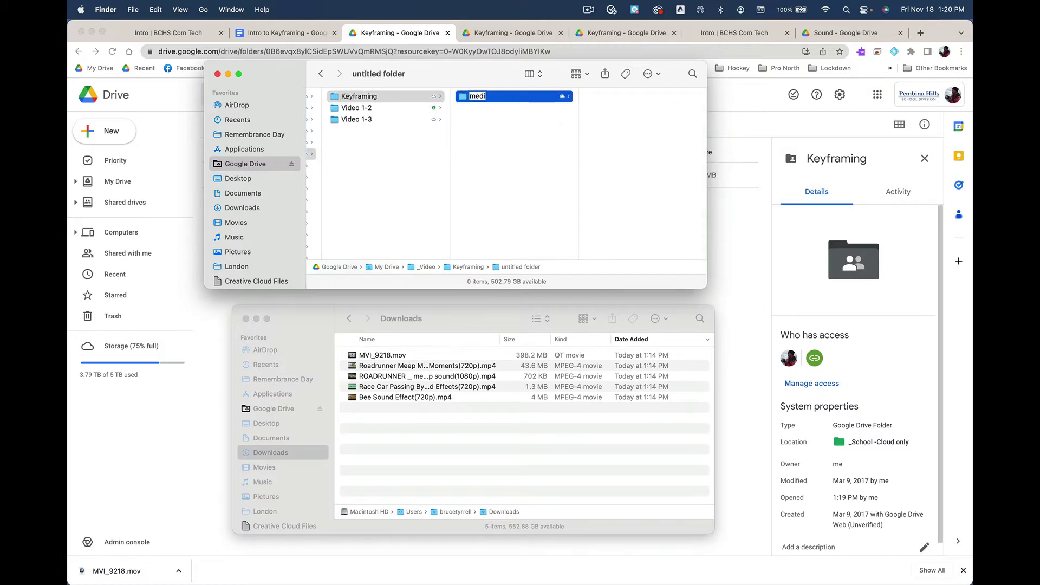
{"action": "type", "text": "a-keyframing"}
{"action": "key", "text": "Return"}
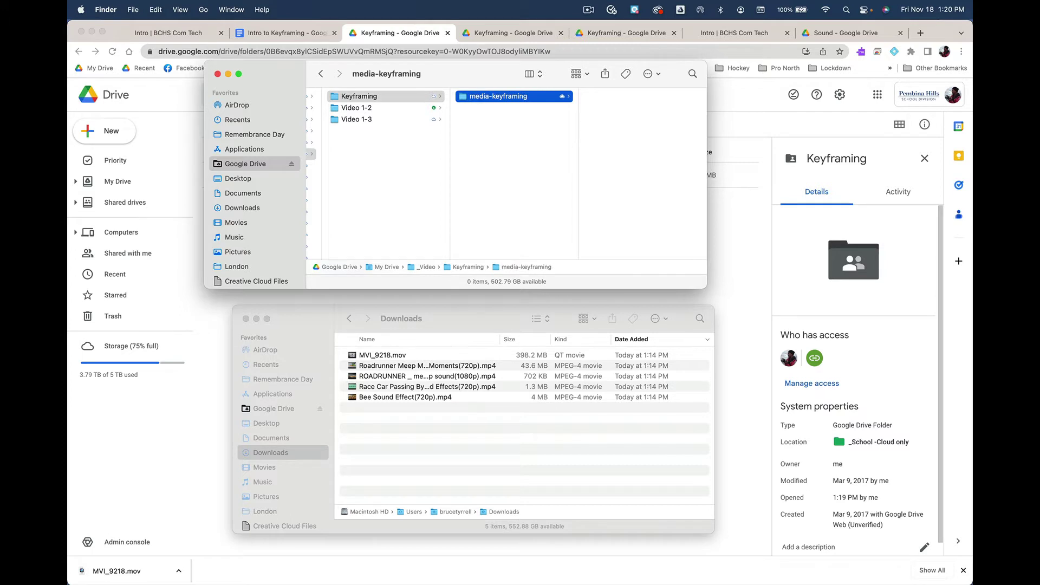
Copy MVI_9218.mov from Downloads into the media-keyframing folder
{"action": "left_click_drag", "start_coordinate": [462, 76], "coordinate": [464, 89]}
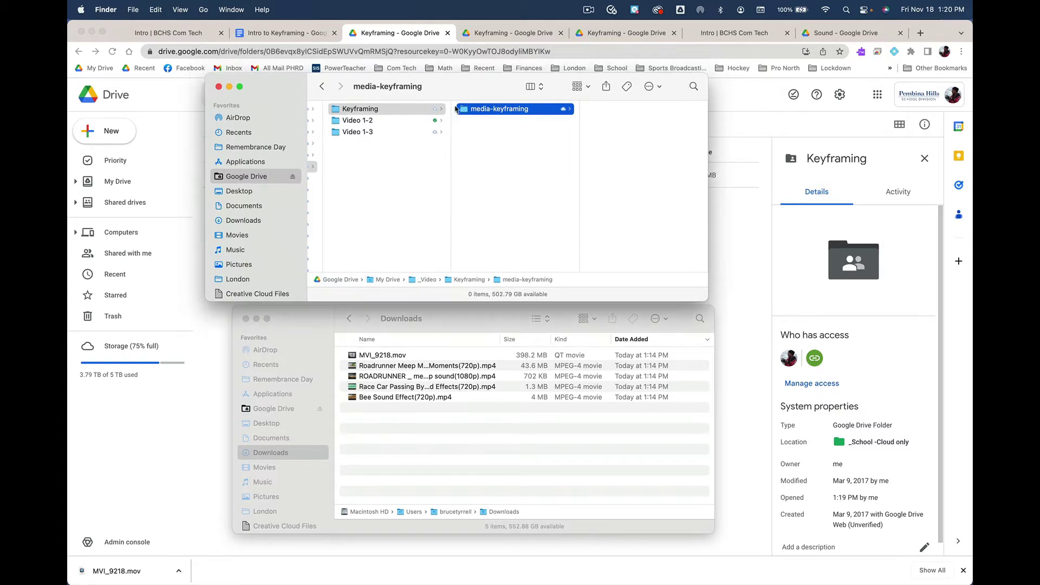
{"action": "left_click", "coordinate": [354, 358]}
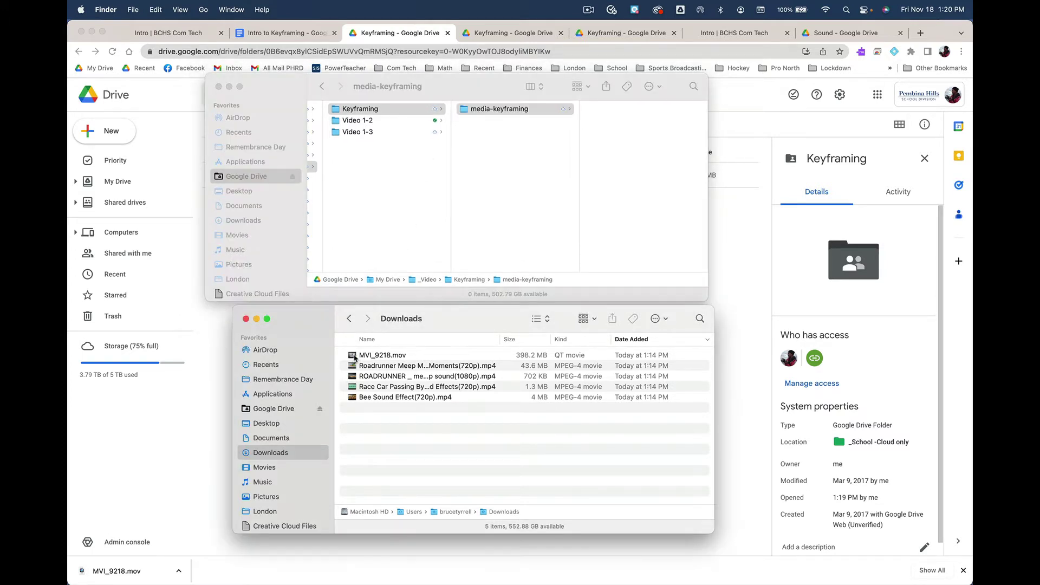
{"action": "left_click", "coordinate": [354, 357]}
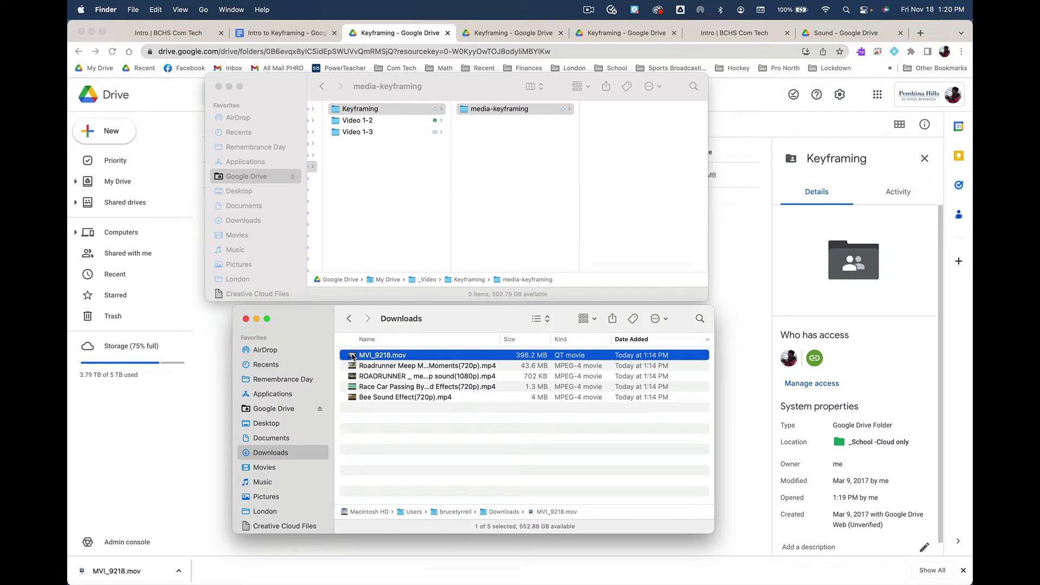
{"action": "left_click_drag", "start_coordinate": [352, 357], "coordinate": [610, 133]}
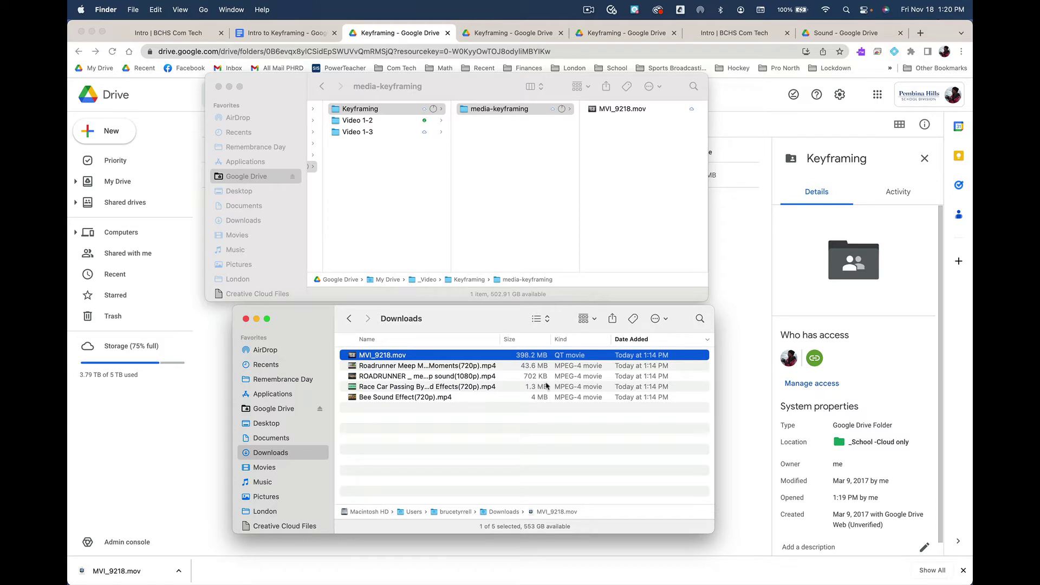
Launch Adobe Premiere Pro 2023
{"action": "mouse_move", "coordinate": [428, 577]}
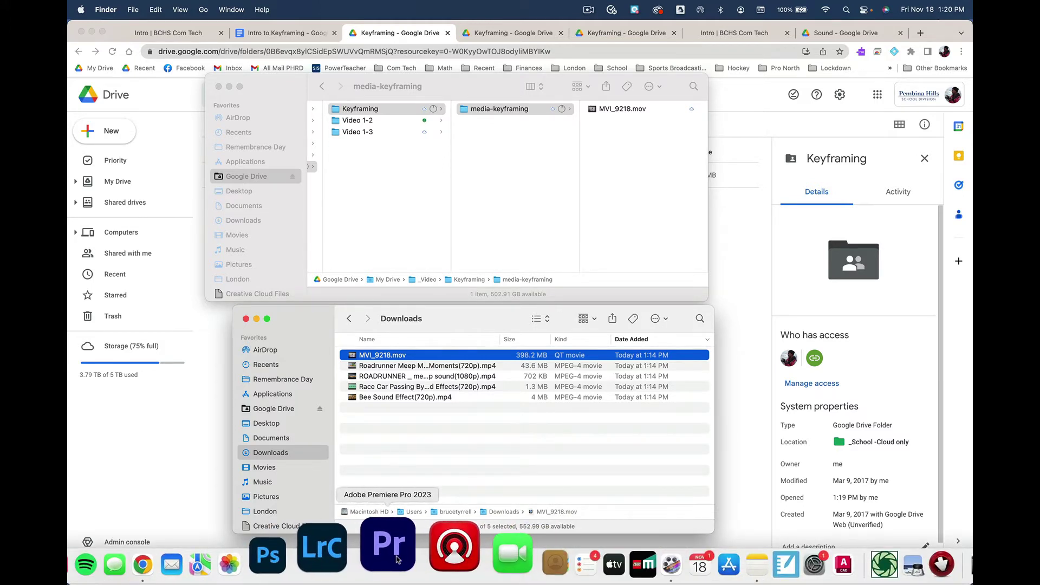
{"action": "left_click", "coordinate": [396, 560]}
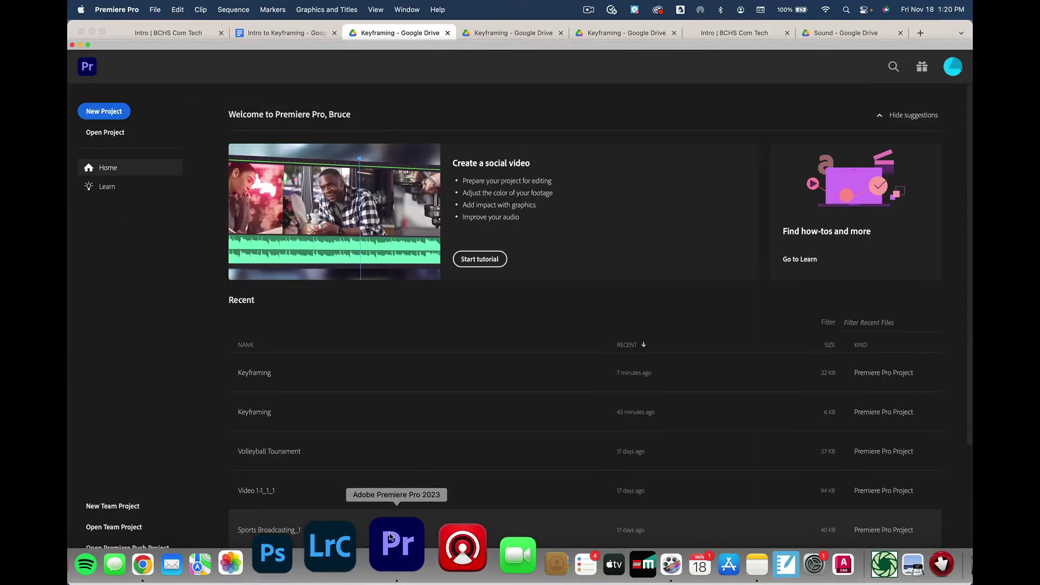
Find Premiere Pro among the installed apps in Creative Cloud, and return to the Premiere Pro home screen
{"action": "left_click", "coordinate": [659, 10]}
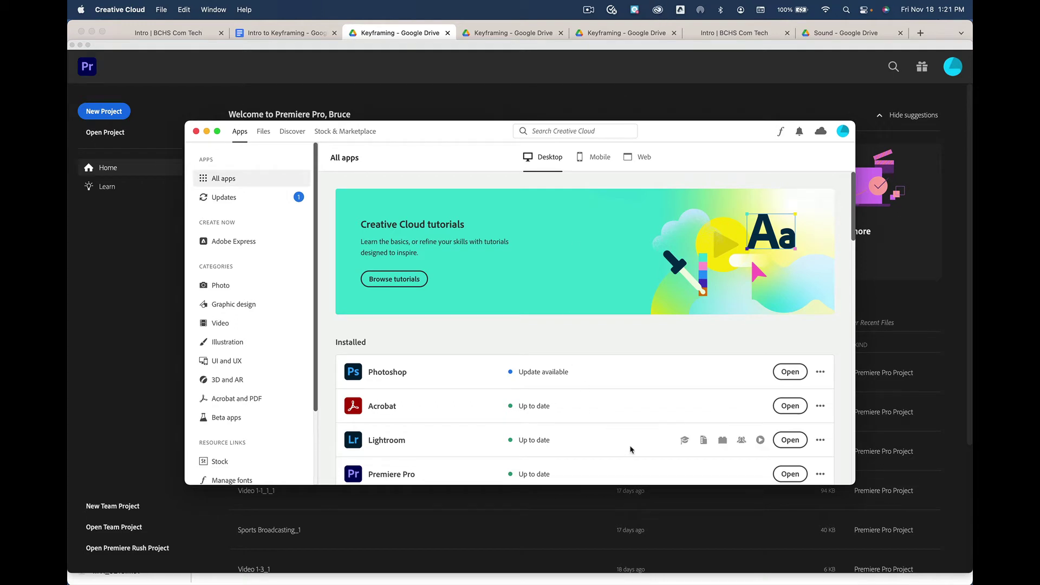
{"action": "scroll", "coordinate": [696, 438], "scroll_direction": "down", "scroll_amount": 1}
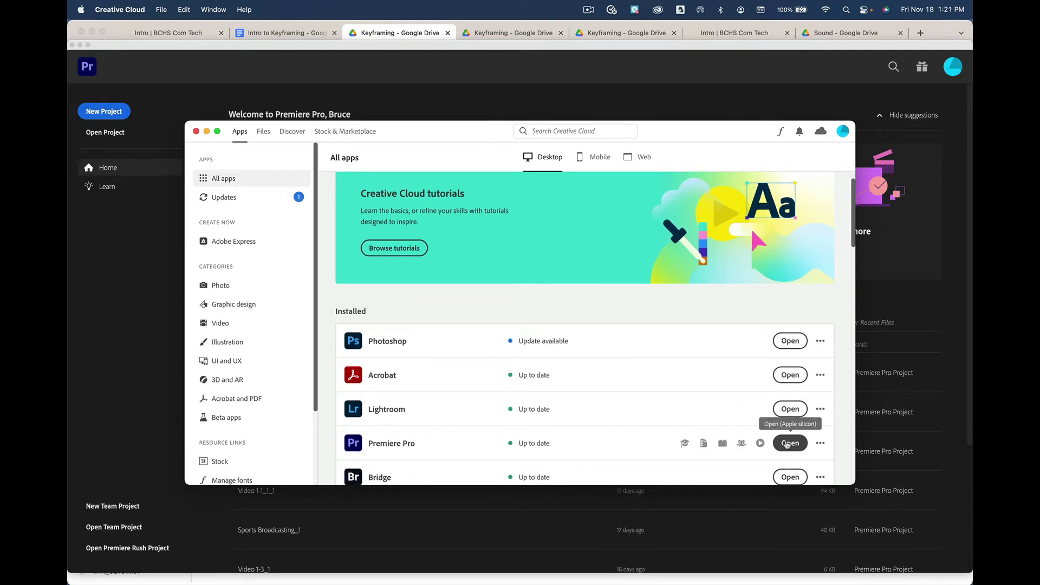
{"action": "left_click", "coordinate": [530, 74]}
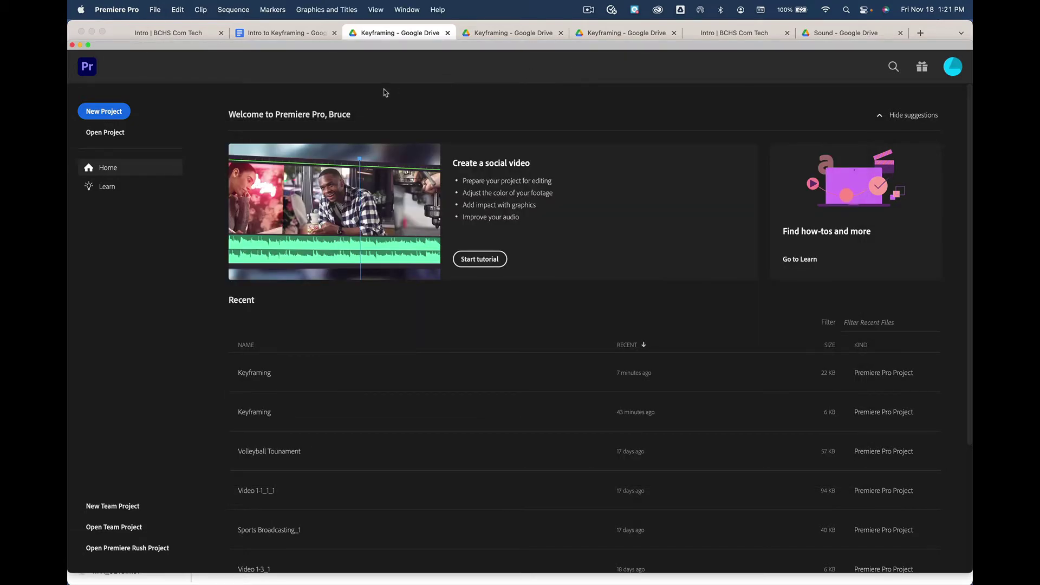
Start a new Premiere Pro project and show the Sample Media location on its import page
{"action": "left_click_drag", "start_coordinate": [269, 47], "coordinate": [271, 46]}
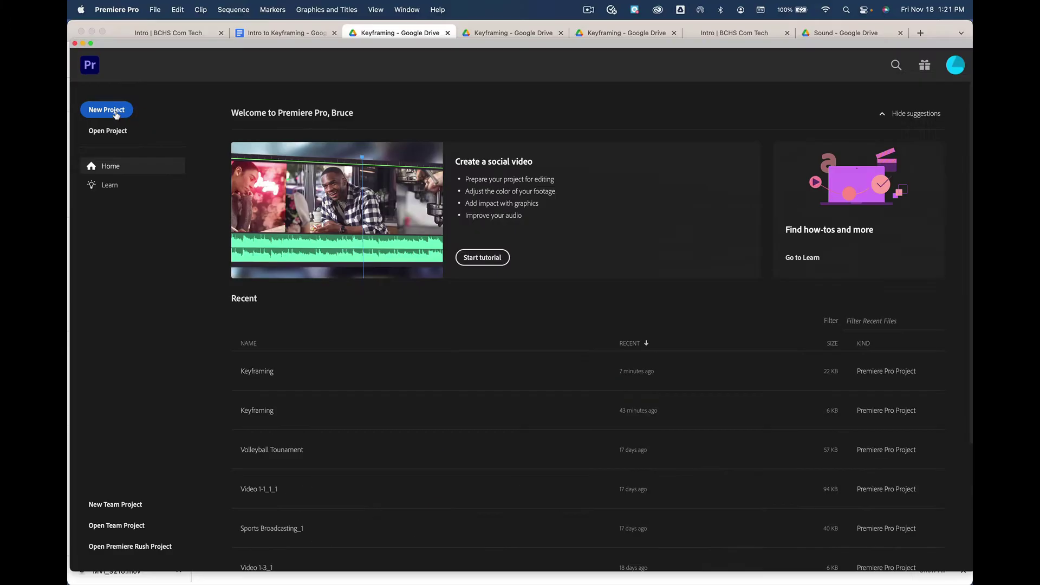
{"action": "left_click", "coordinate": [155, 6]}
{"action": "mouse_move", "coordinate": [200, 28]}
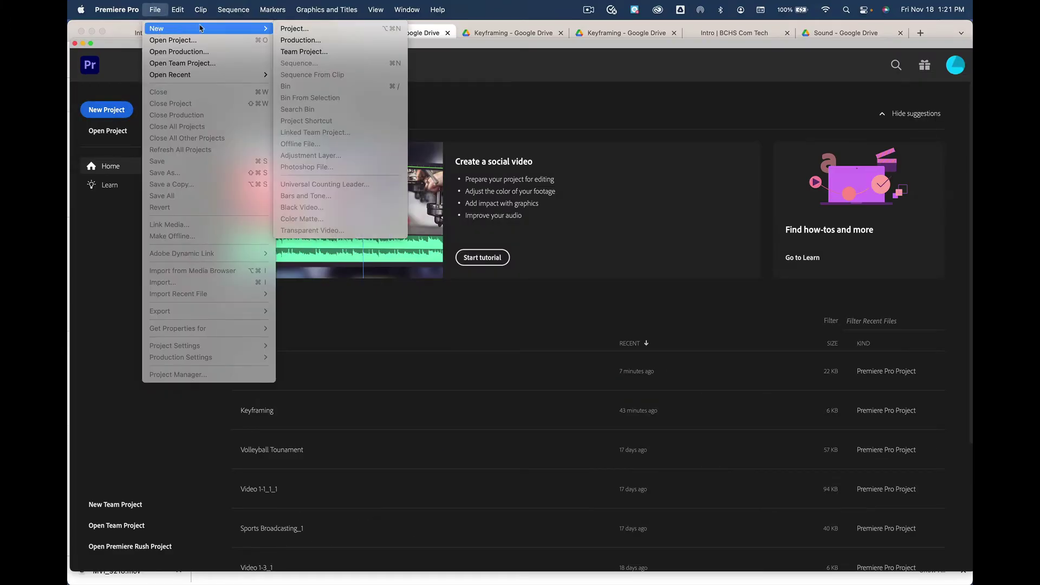
{"action": "left_click", "coordinate": [312, 29]}
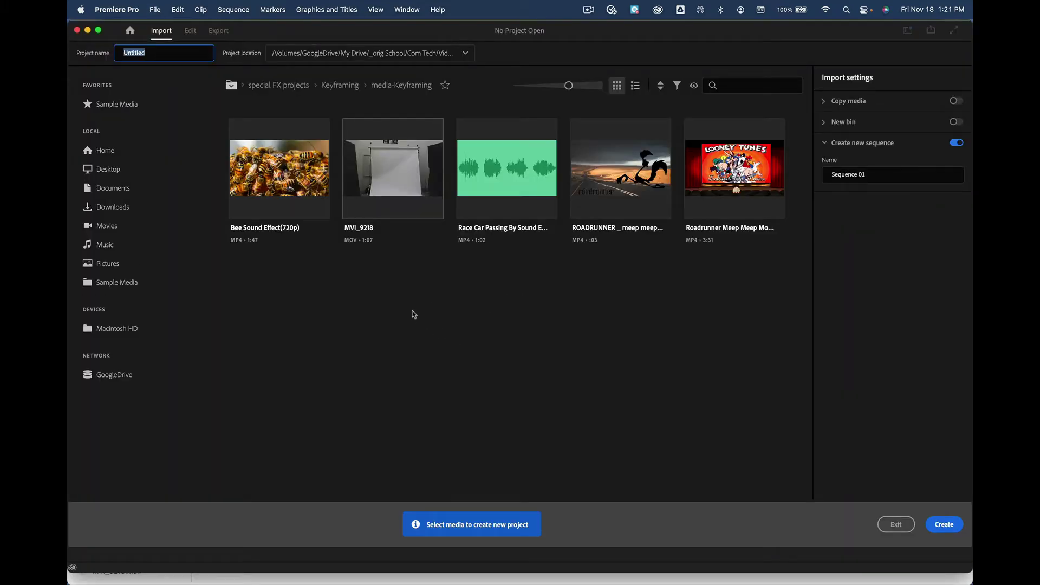
{"action": "left_click", "coordinate": [143, 290]}
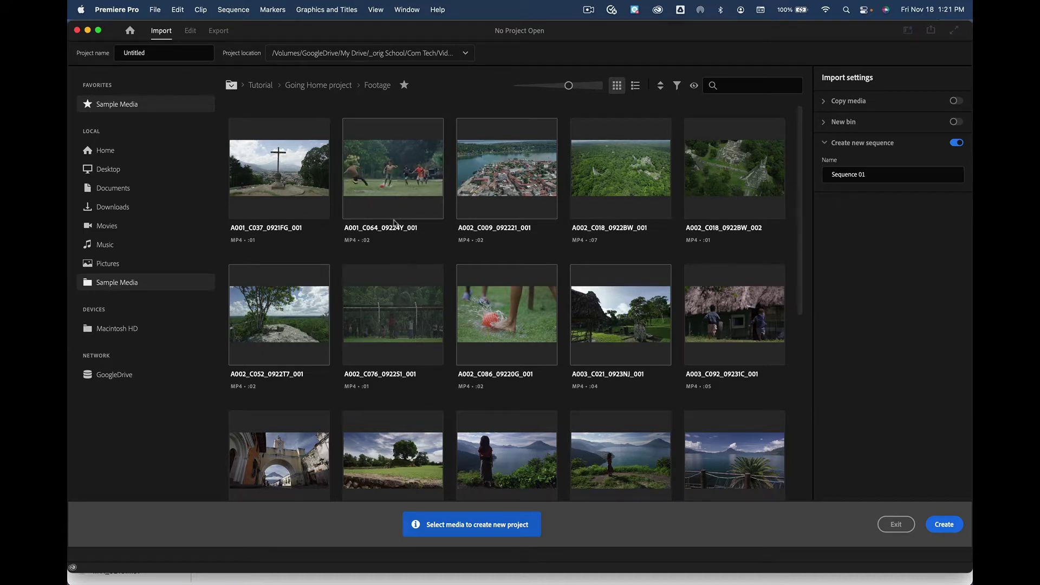
Name the new project Keyframing
{"action": "left_click", "coordinate": [138, 55]}
{"action": "double_click", "coordinate": [138, 55]}
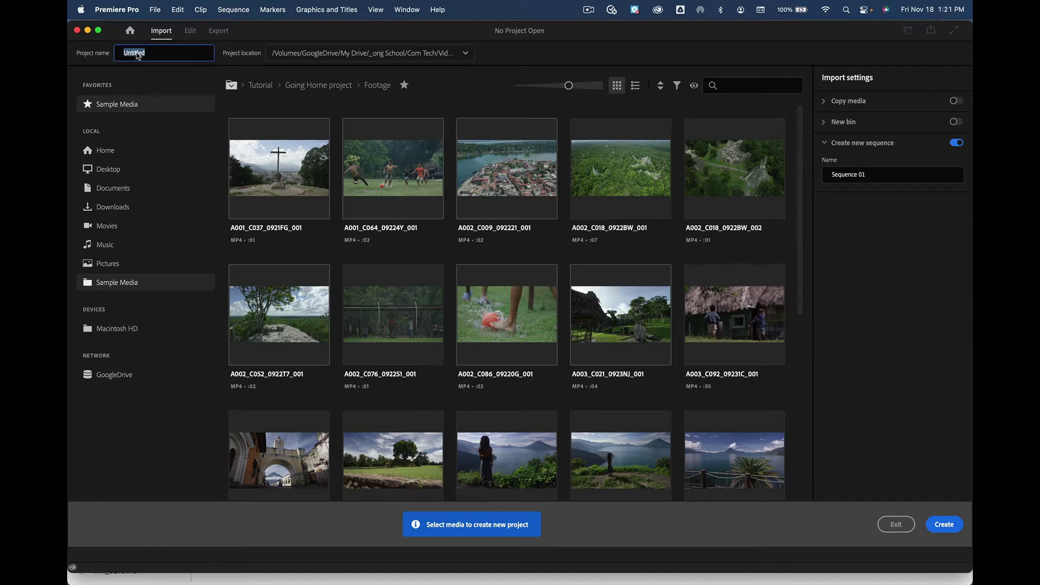
{"action": "type", "text": "Keyframing"}
Set the project location to the Keyframing folder inside My Drive/_Video on Google Drive
{"action": "left_click", "coordinate": [399, 54]}
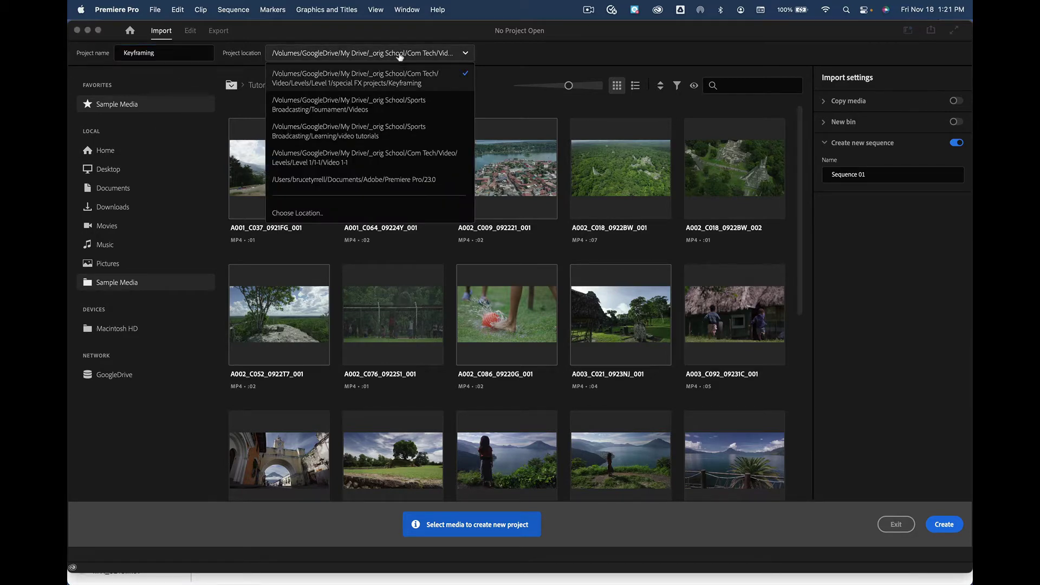
{"action": "left_click", "coordinate": [307, 214]}
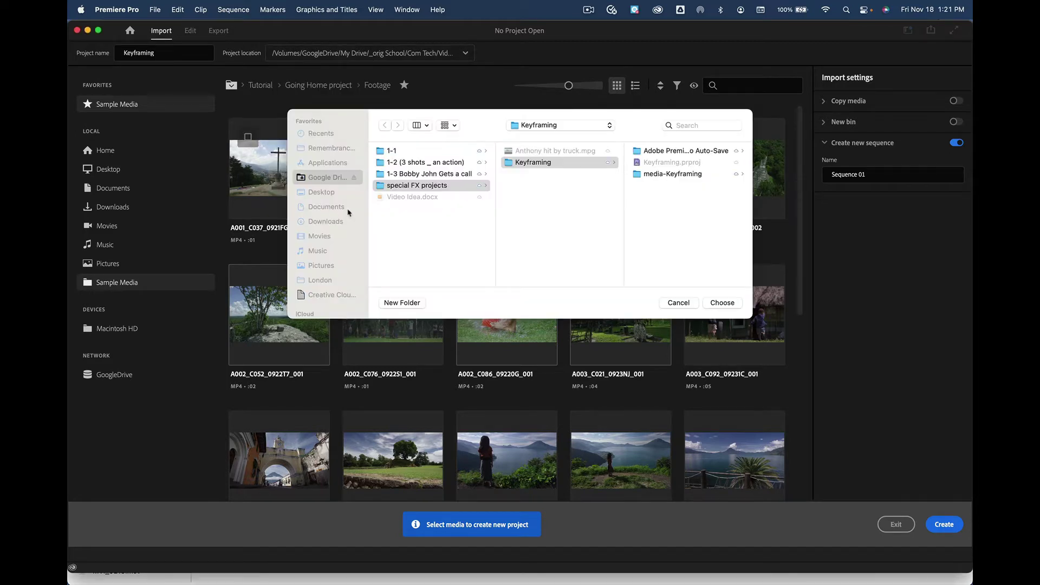
{"action": "left_click", "coordinate": [344, 178]}
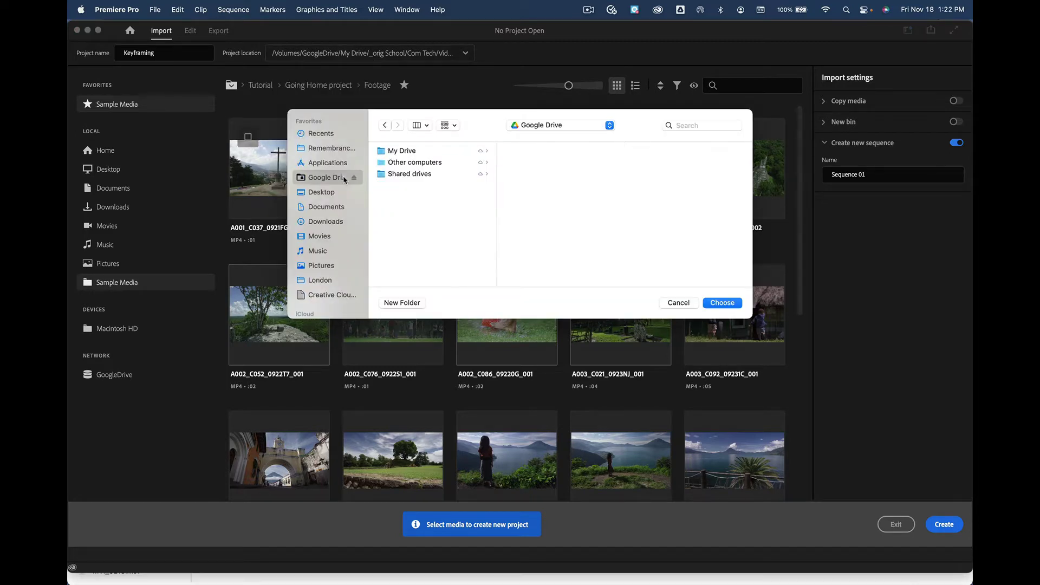
{"action": "left_click", "coordinate": [433, 152]}
{"action": "left_click", "coordinate": [563, 209]}
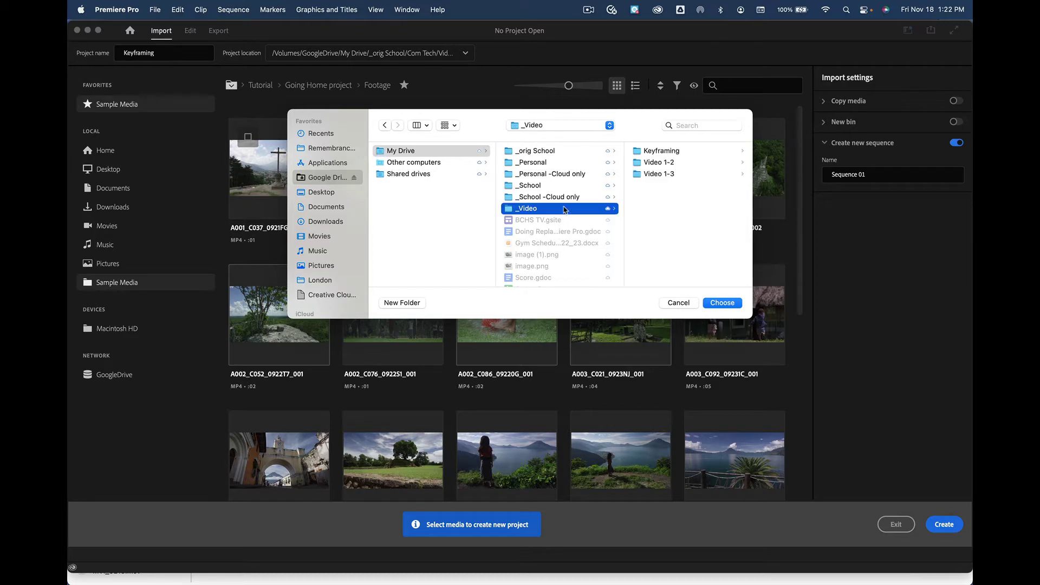
{"action": "left_click", "coordinate": [660, 153]}
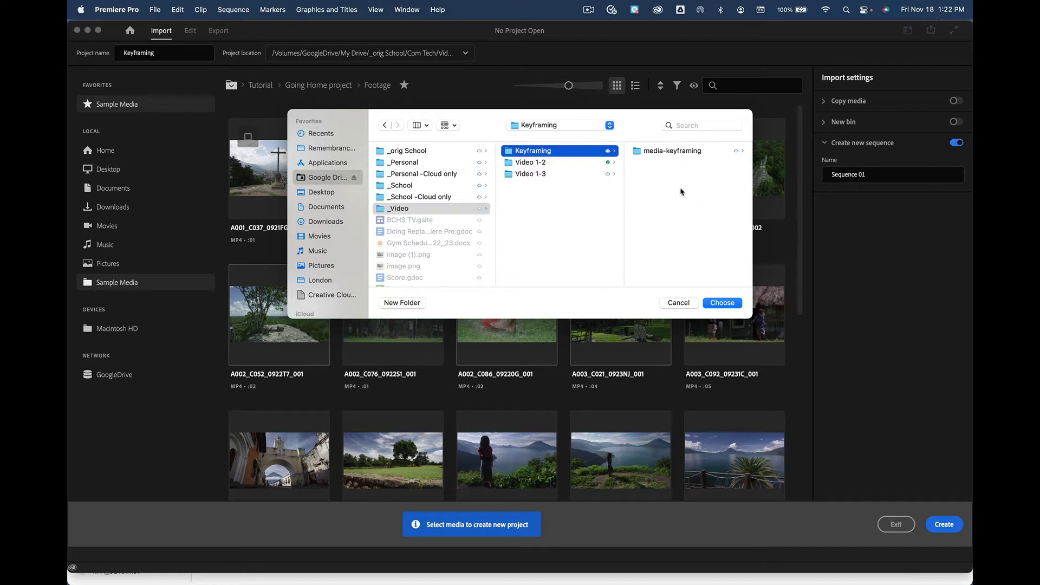
{"action": "left_click", "coordinate": [725, 302]}
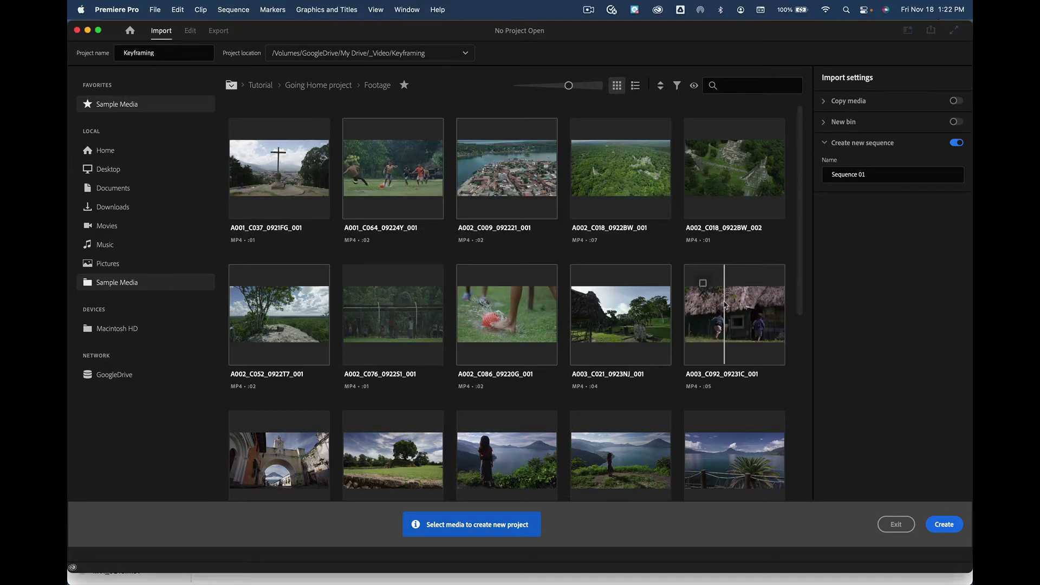
Create the Keyframing project without selecting any of the sample media for import
{"action": "mouse_move", "coordinate": [739, 229]}
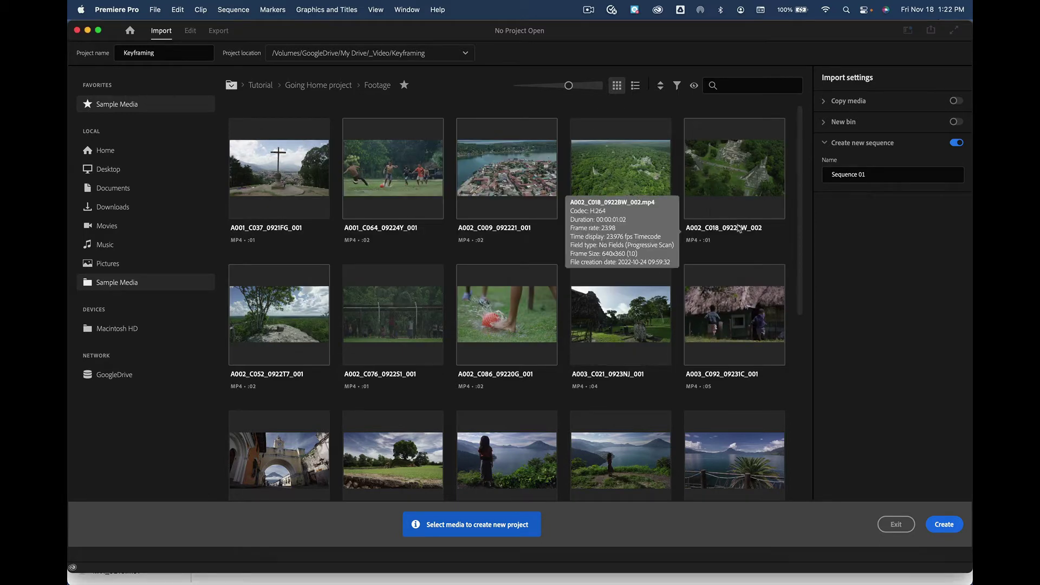
{"action": "left_click", "coordinate": [867, 174]}
{"action": "left_click_drag", "start_coordinate": [868, 174], "coordinate": [813, 175]}
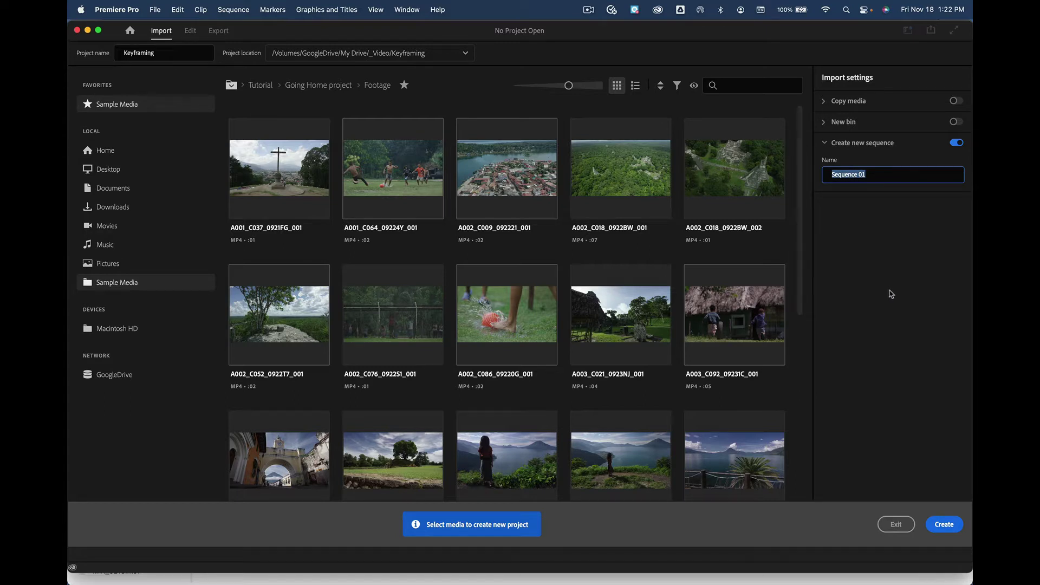
{"action": "left_click", "coordinate": [945, 524]}
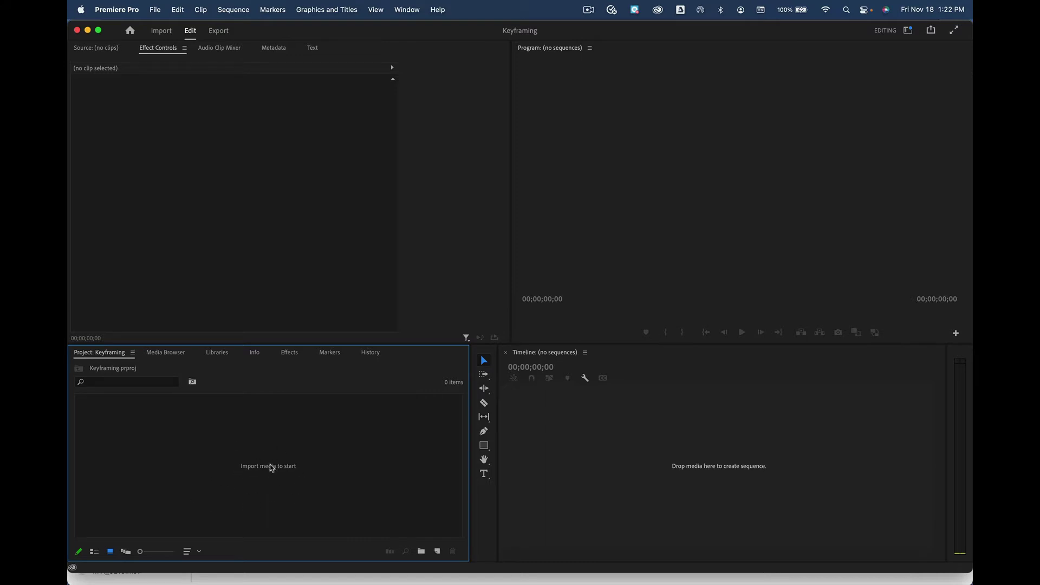
Import MVI_9218.mov from the media-keyframing folder in My Drive/_Video/Keyframing on Google Drive into the project
{"action": "double_click", "coordinate": [272, 468]}
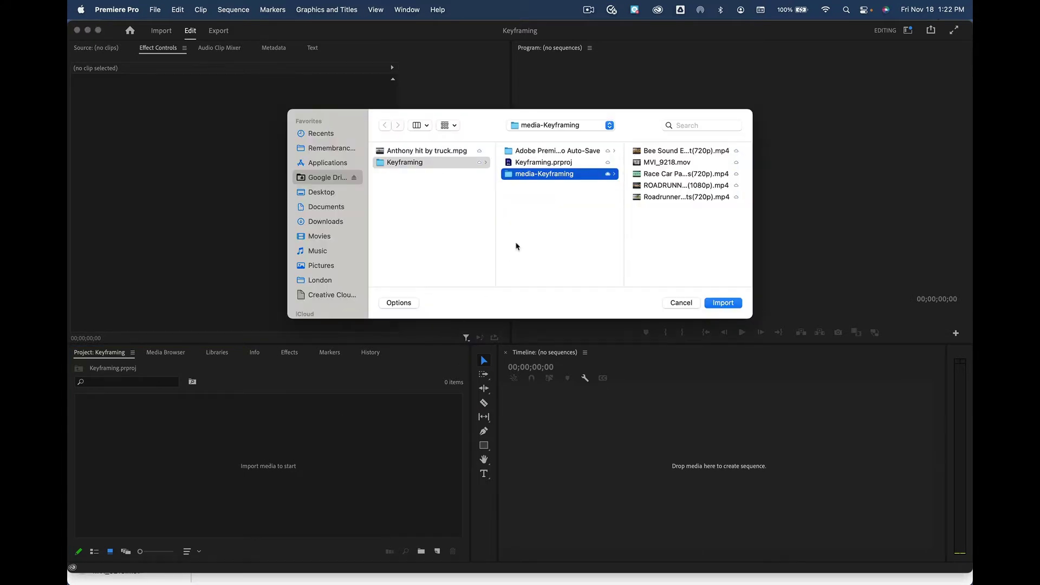
{"action": "left_click", "coordinate": [328, 178]}
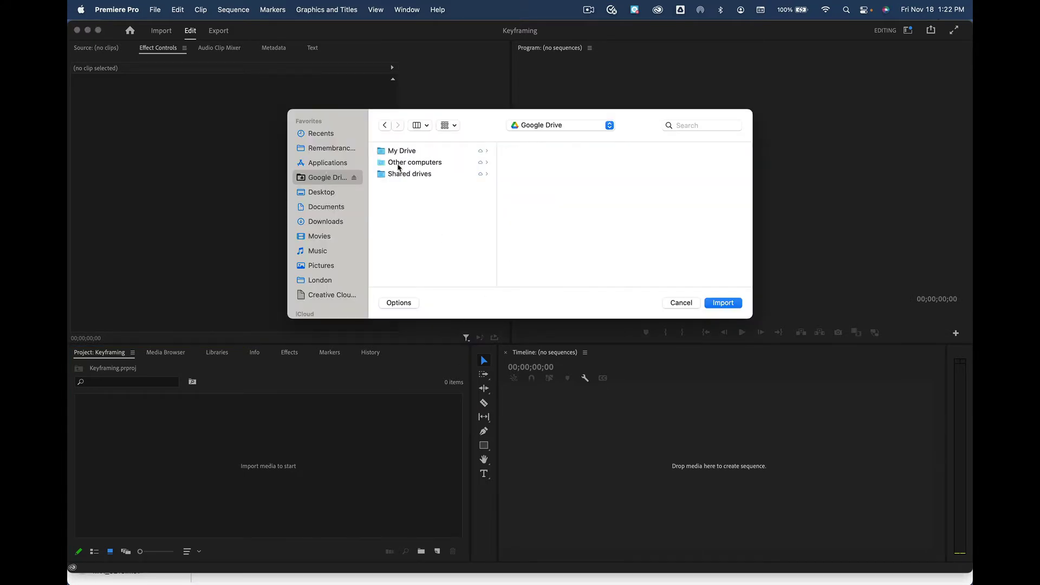
{"action": "left_click", "coordinate": [445, 152]}
{"action": "left_click", "coordinate": [558, 209]}
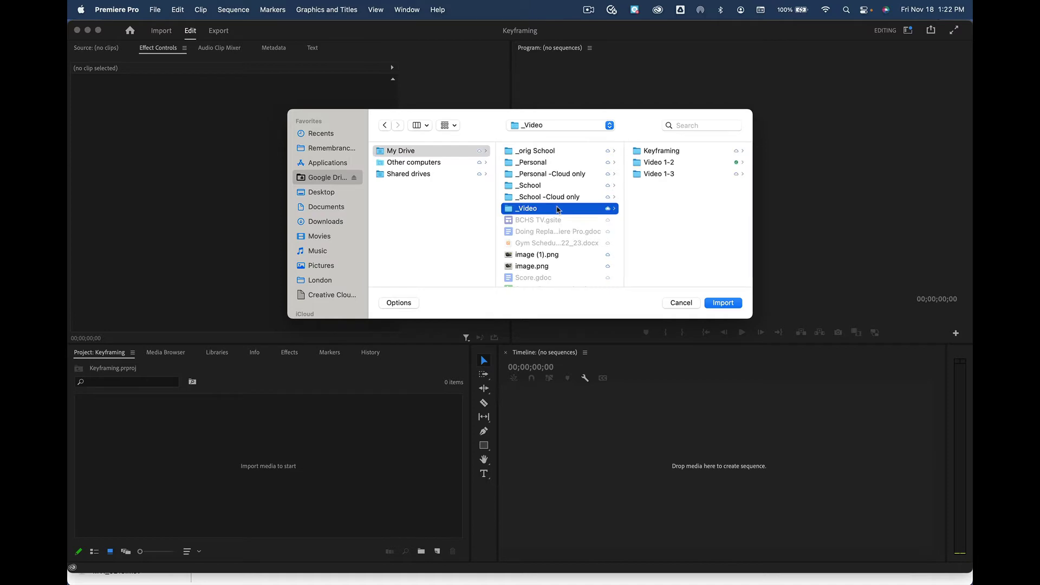
{"action": "left_click", "coordinate": [680, 152]}
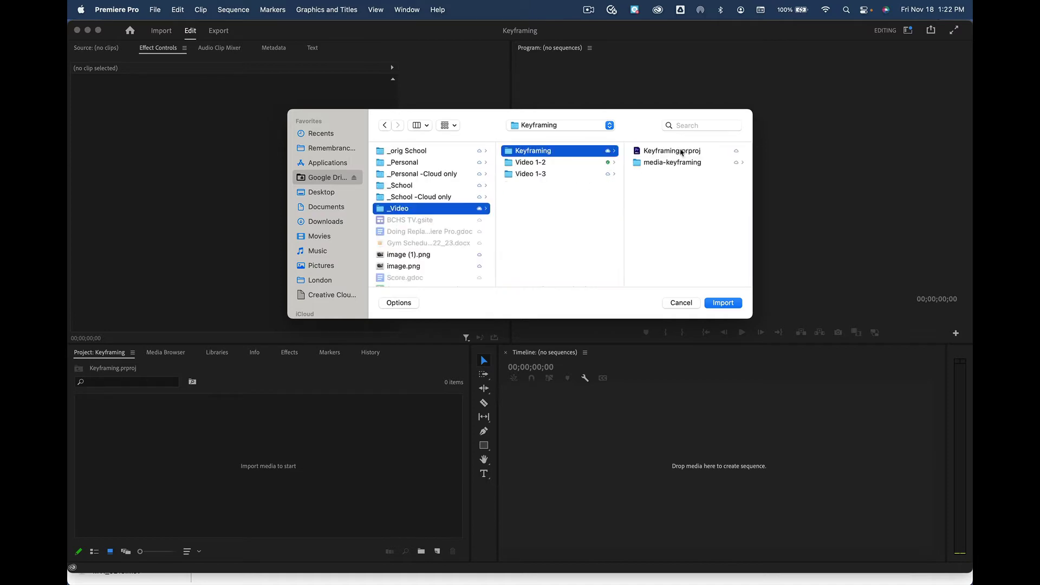
{"action": "left_click", "coordinate": [658, 161]}
{"action": "left_click", "coordinate": [654, 152]}
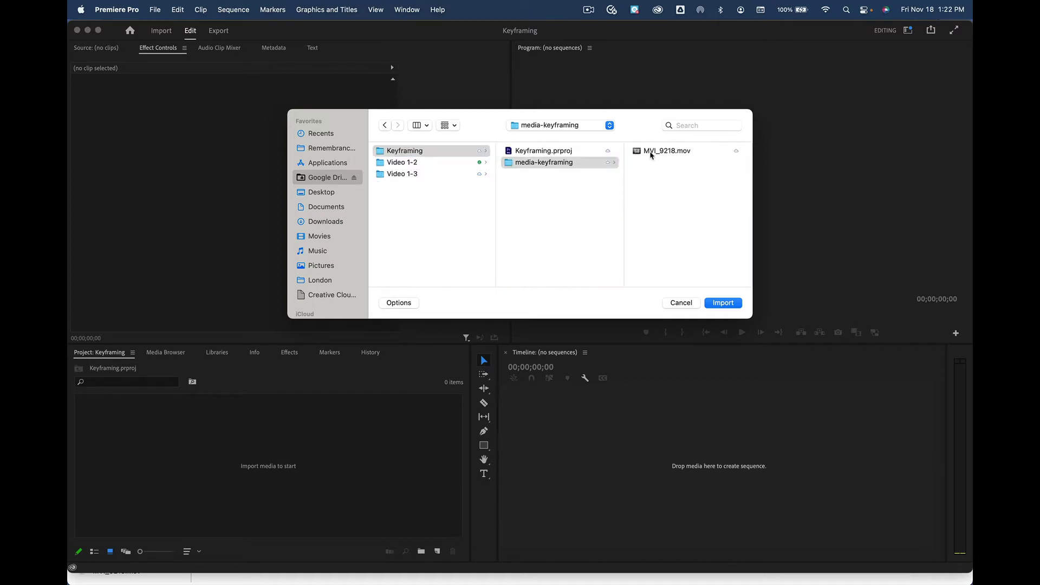
{"action": "left_click", "coordinate": [723, 302]}
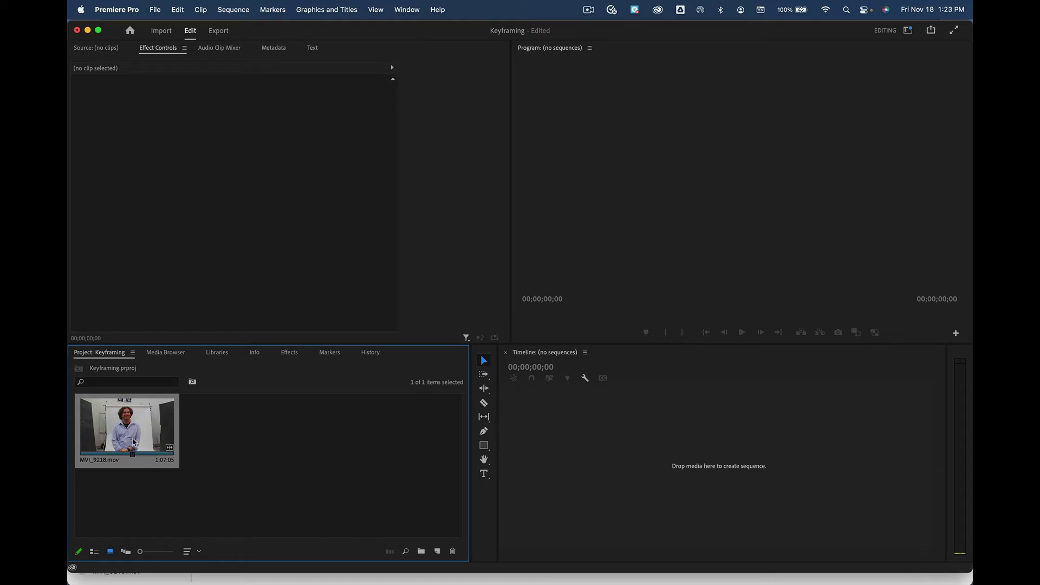
Open MVI_9218.mov in the Source monitor and mark its Out point at 00:01:05:00
{"action": "double_click", "coordinate": [134, 442]}
{"action": "left_click_drag", "start_coordinate": [315, 315], "coordinate": [487, 313]}
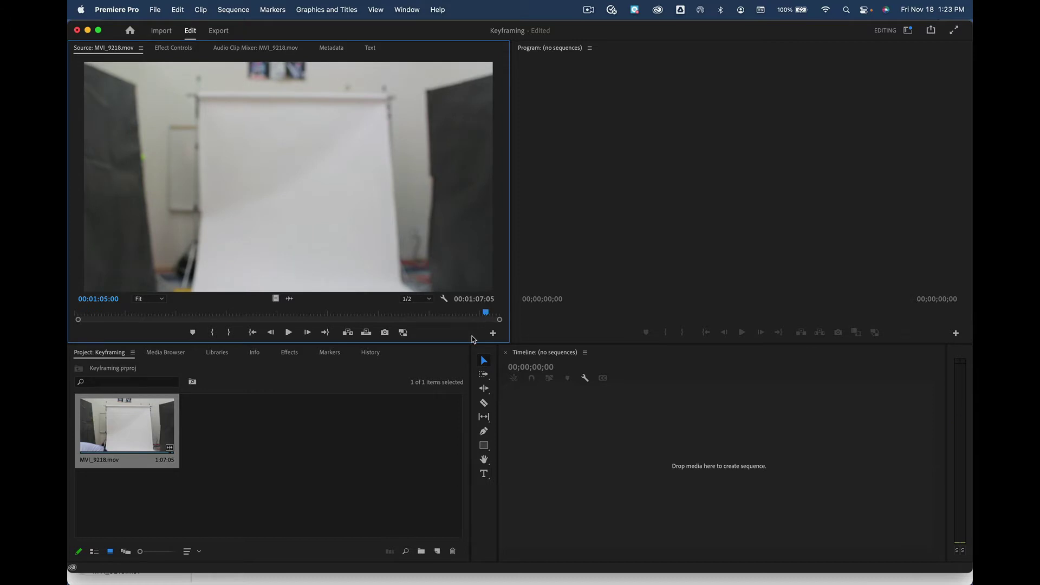
{"action": "key", "text": "o"}
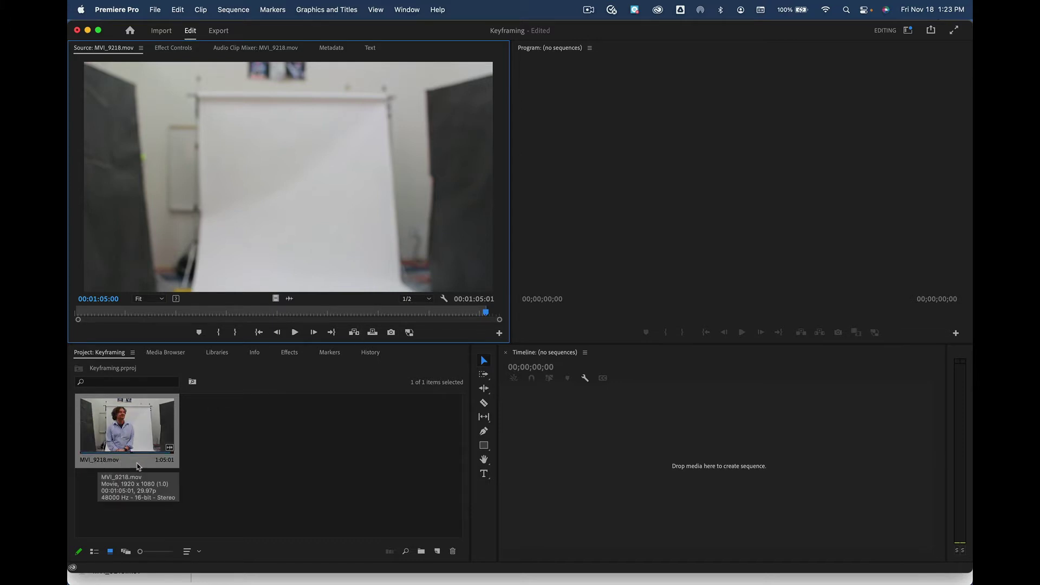
Create a sequence from the marked MVI_9218.mov clip and save the project
{"action": "left_click_drag", "start_coordinate": [332, 215], "coordinate": [700, 457]}
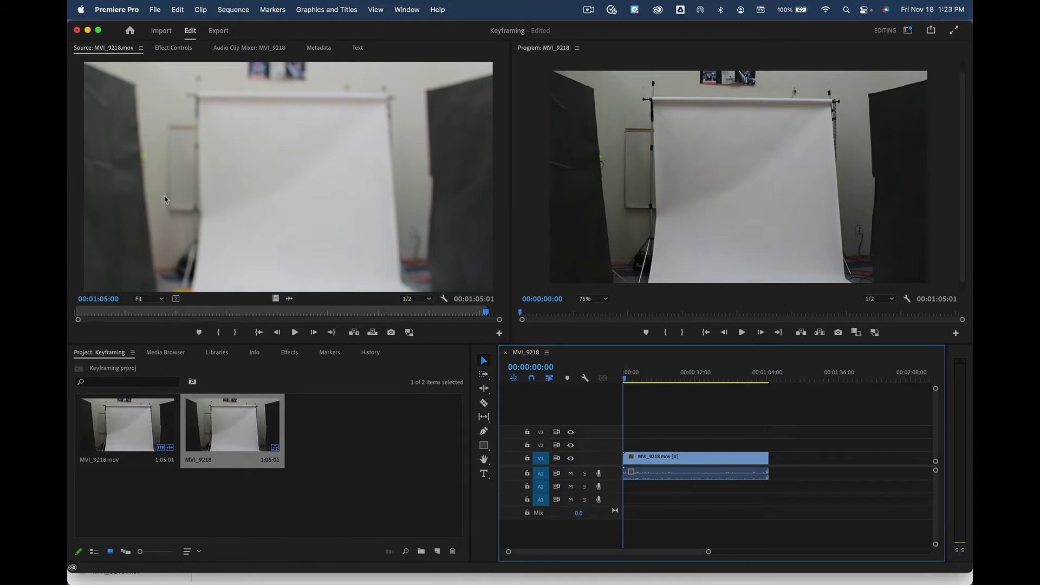
{"action": "left_click", "coordinate": [156, 9]}
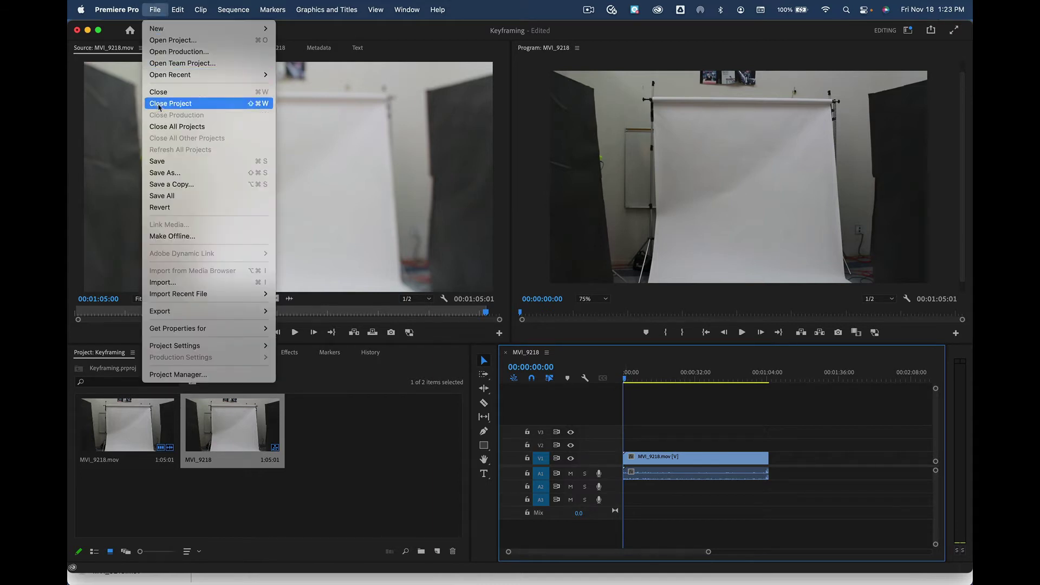
{"action": "left_click", "coordinate": [157, 162]}
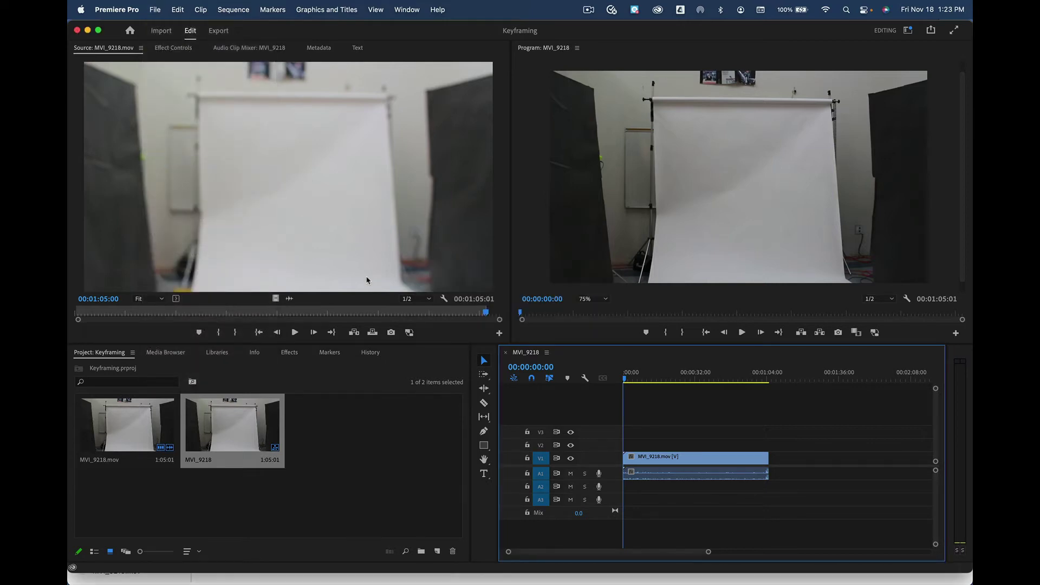
Switch to Finder and examine the Keyframing folder's project file, media-keyframing contents and Adobe Premiere Pro Auto-Save folder
{"action": "key", "text": "super+Tab"}
{"action": "key", "text": "super+Tab"}
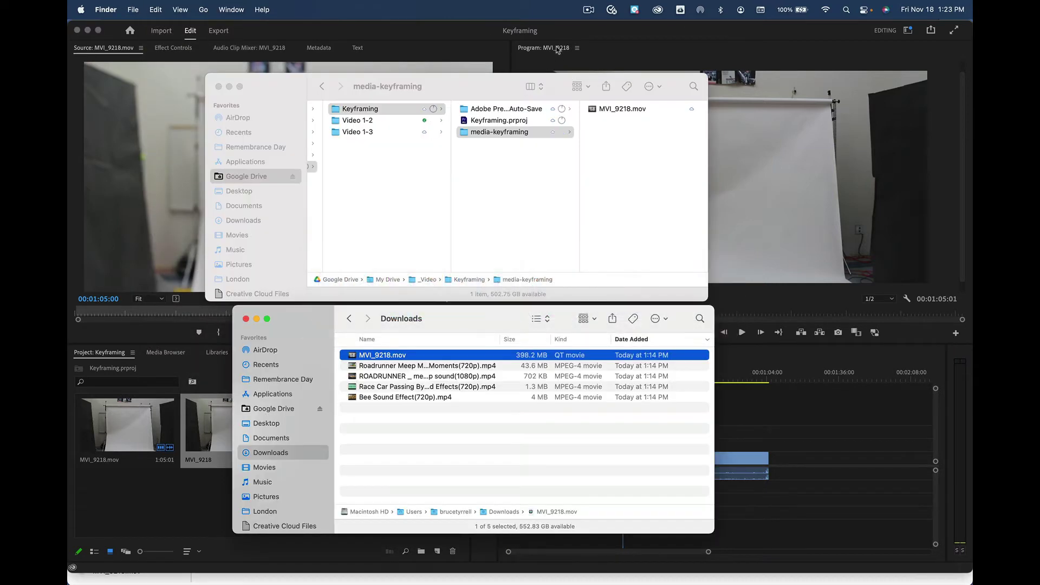
{"action": "left_click", "coordinate": [497, 122]}
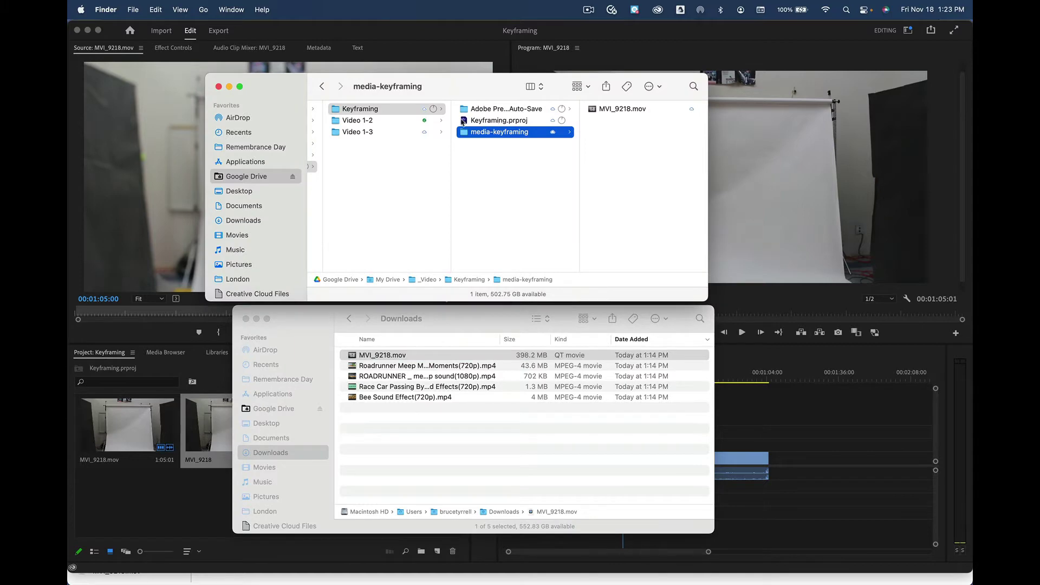
{"action": "left_click", "coordinate": [483, 121]}
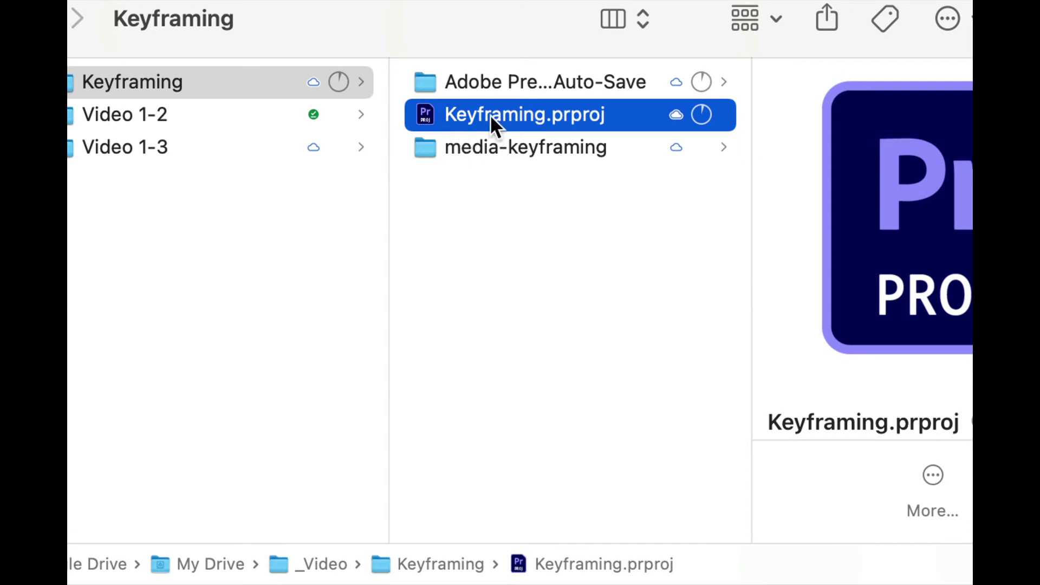
{"action": "left_click", "coordinate": [522, 145]}
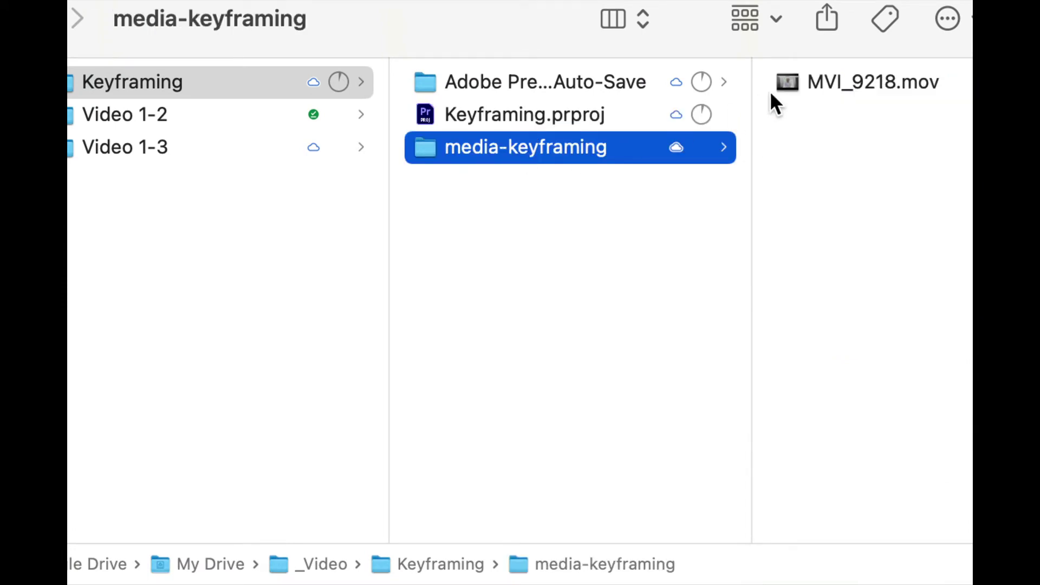
{"action": "left_click", "coordinate": [840, 83]}
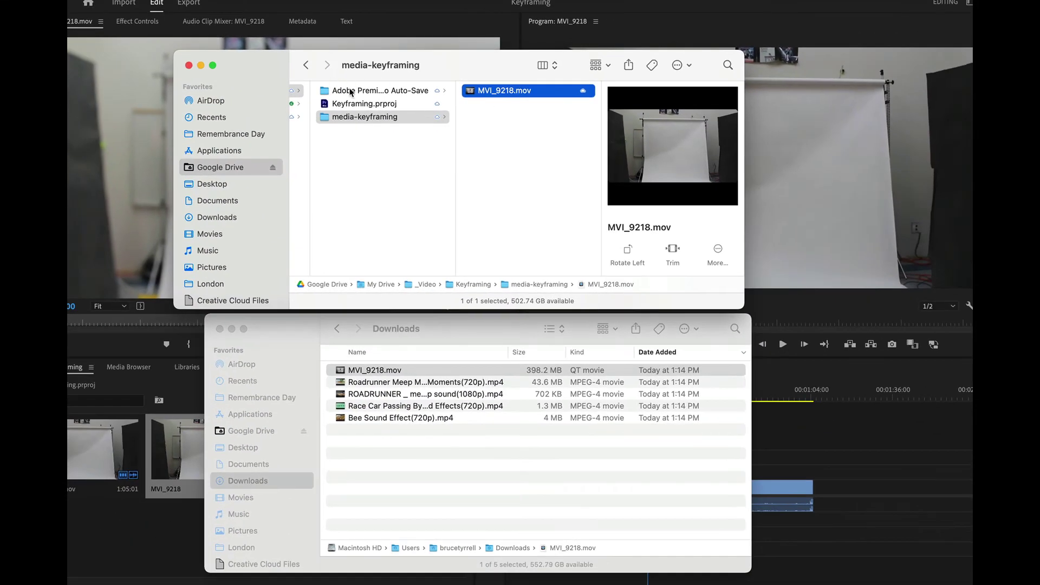
{"action": "left_click", "coordinate": [139, 82]}
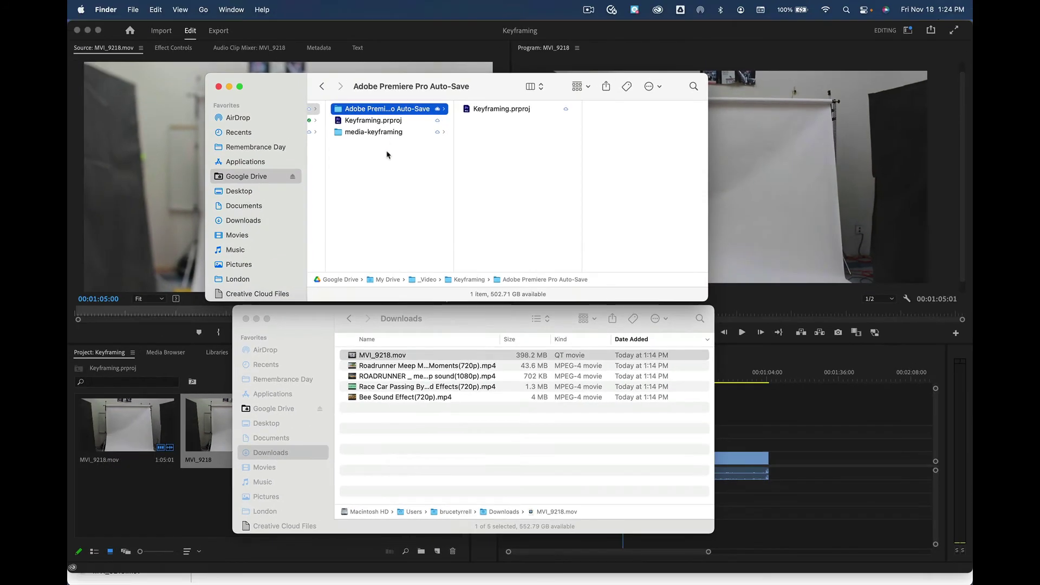
{"action": "key", "text": "Left"}
{"action": "scroll", "coordinate": [387, 155], "scroll_direction": "right", "scroll_amount": 2}
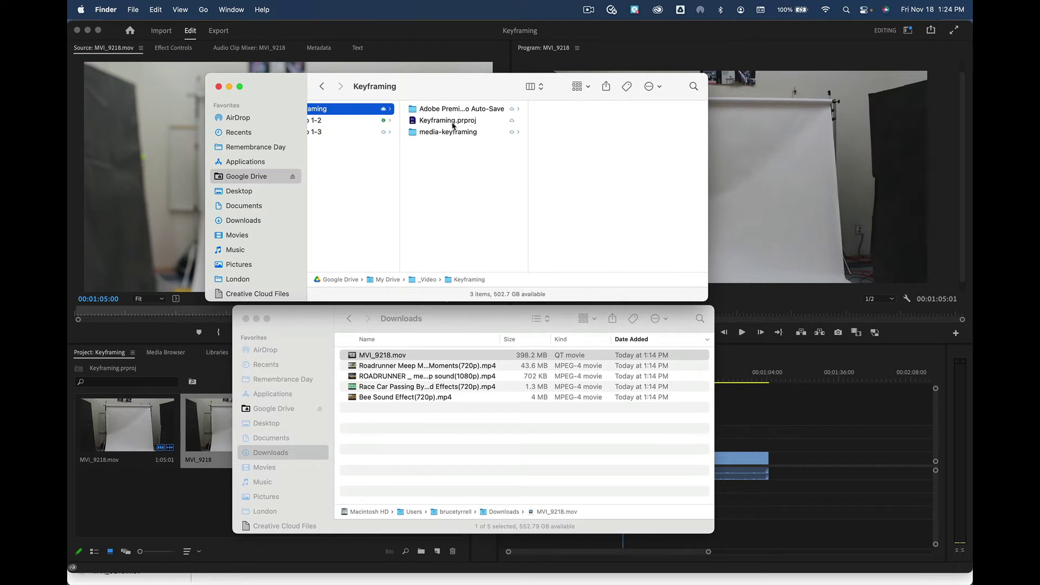
Switch back to Premiere Pro, zoom in on the MVI_9218 clip in the timeline, and reactivate the Selection tool
{"action": "left_click", "coordinate": [747, 417]}
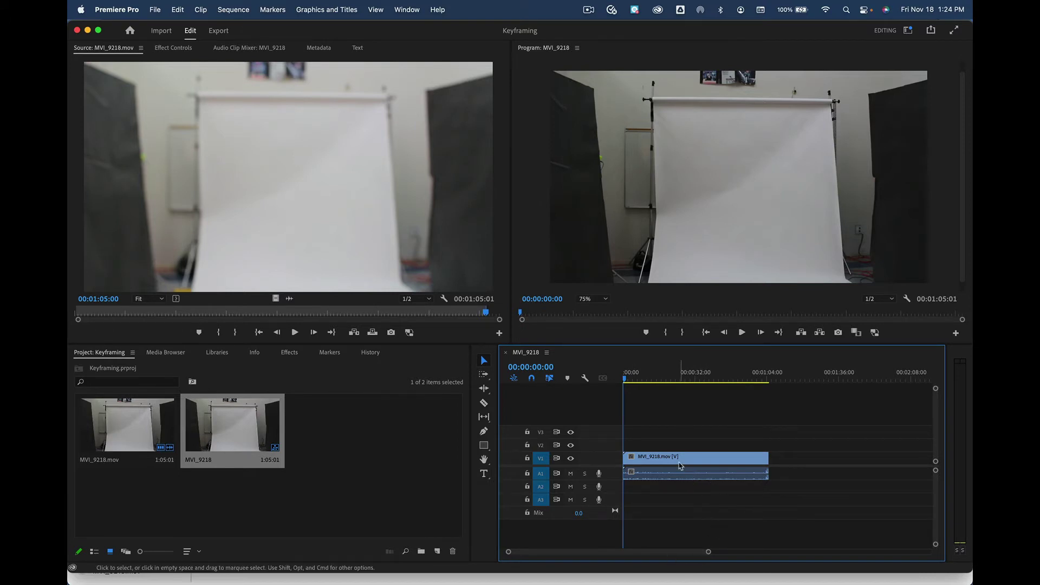
{"action": "key", "text": "z"}
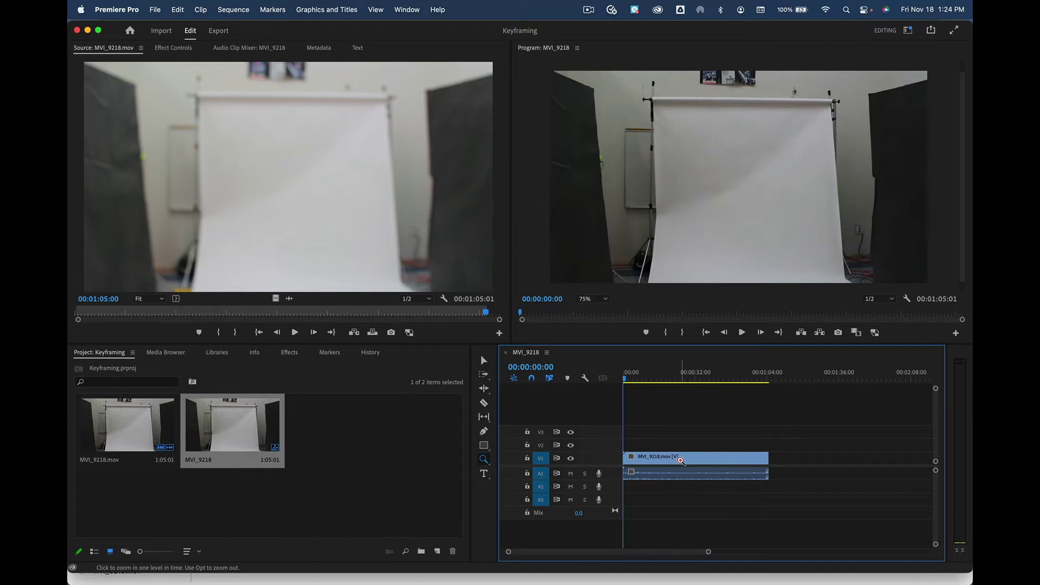
{"action": "left_click", "coordinate": [681, 461]}
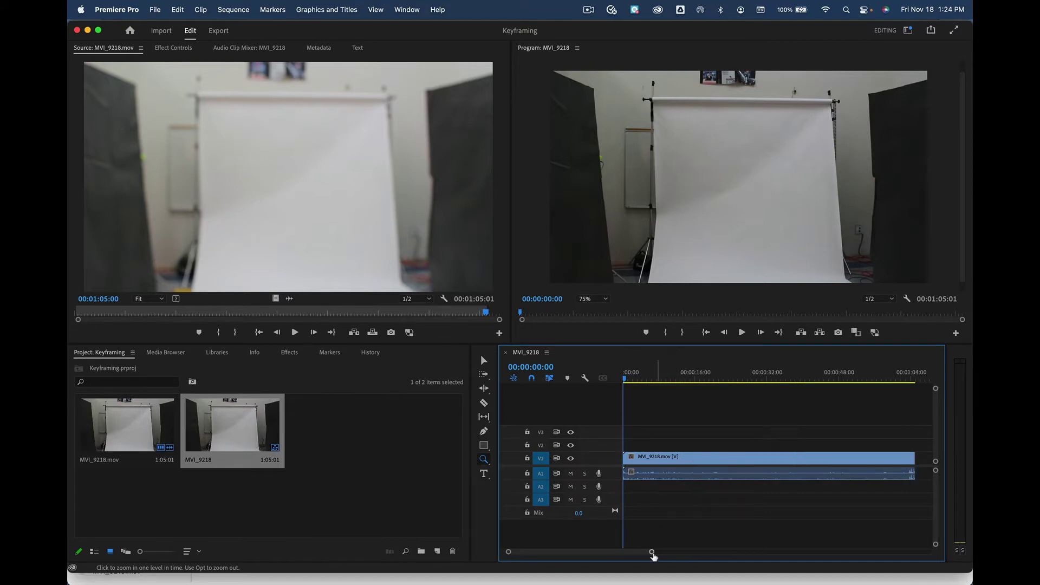
{"action": "mouse_move", "coordinate": [652, 552]}
{"action": "left_mouse_down"}
{"action": "mouse_move", "coordinate": [687, 551]}
{"action": "mouse_move", "coordinate": [638, 552]}
{"action": "left_mouse_up"}
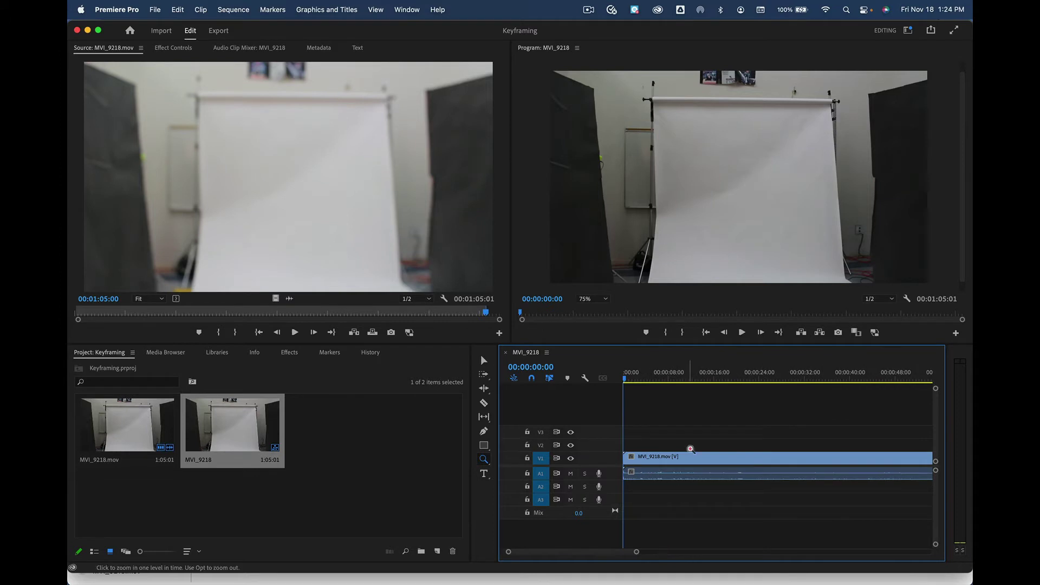
{"action": "key", "text": "v"}
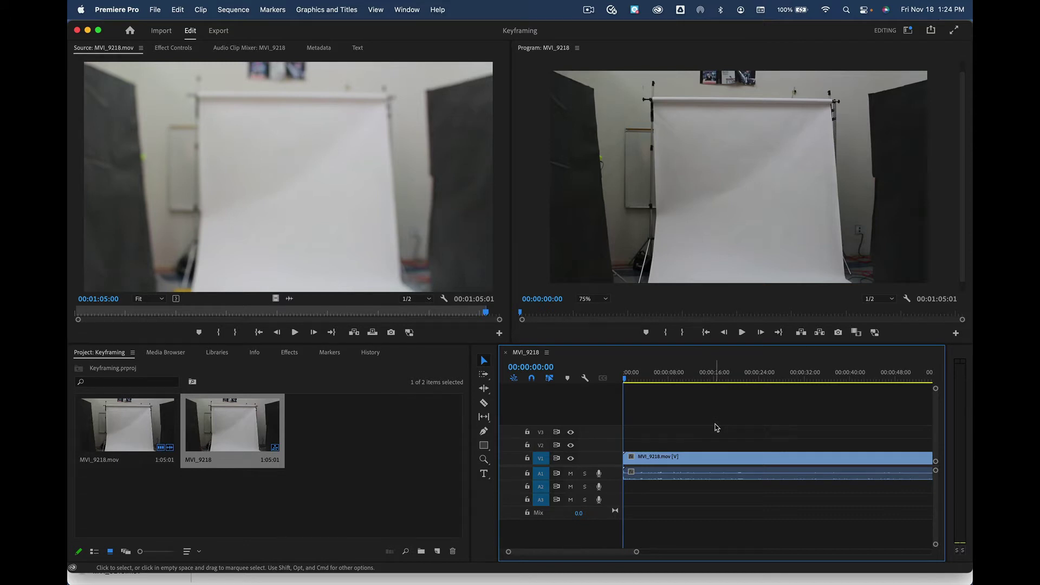
Choose the Editing workspace
{"action": "left_click", "coordinate": [908, 30]}
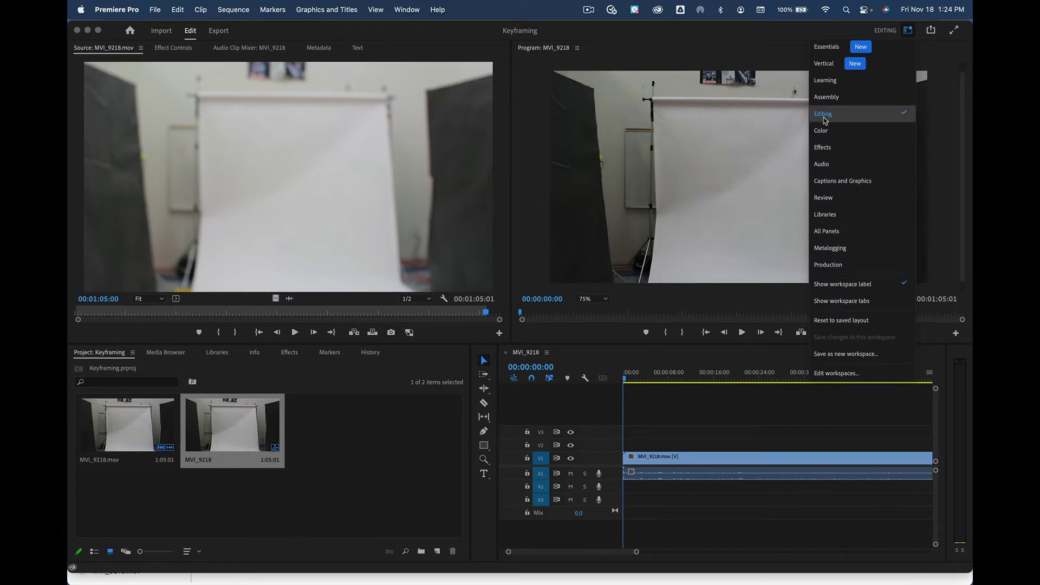
{"action": "left_click", "coordinate": [849, 120]}
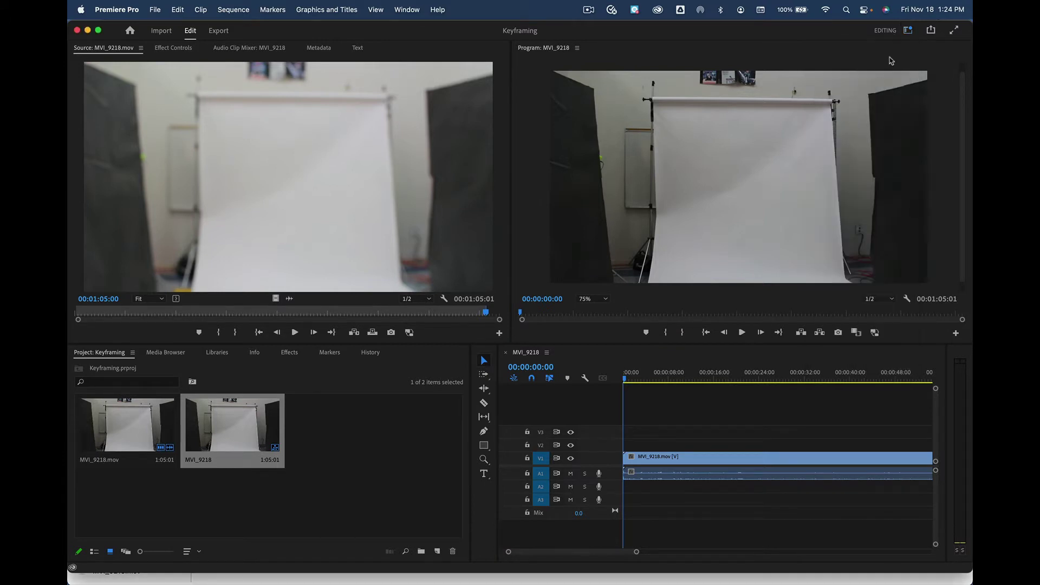
Reset the Editing workspace to its saved layout
{"action": "left_click", "coordinate": [909, 32]}
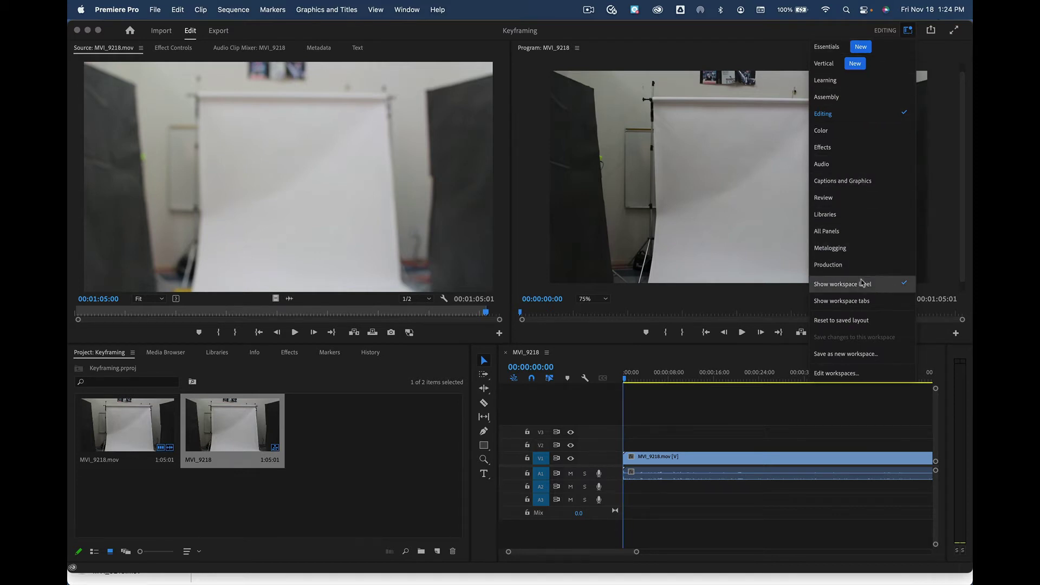
{"action": "left_click", "coordinate": [852, 321]}
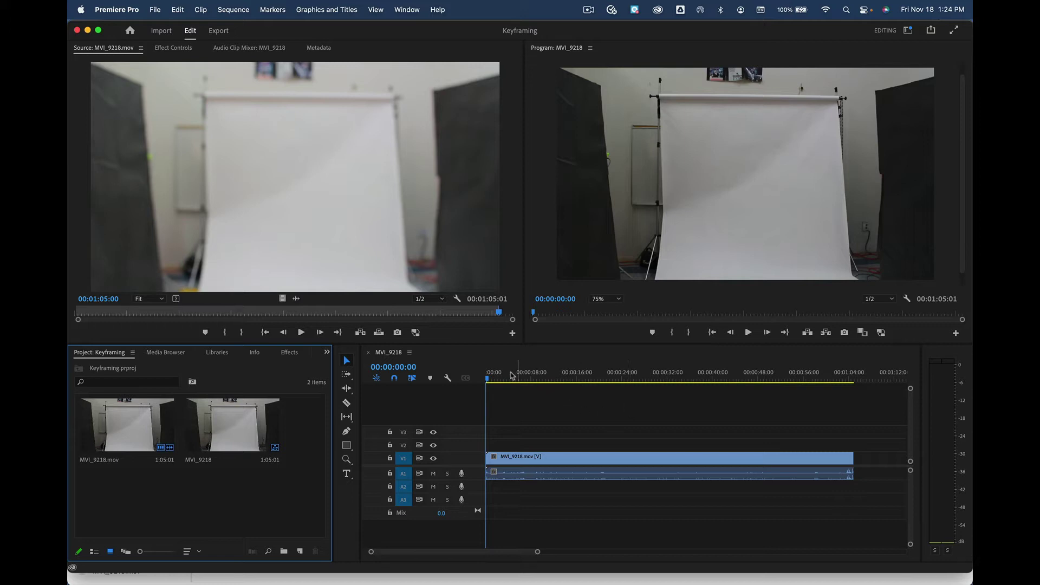
Add a new text layer to the sequence with the playhead at 00:00:15:27
{"action": "left_click_drag", "start_coordinate": [494, 381], "coordinate": [578, 381]}
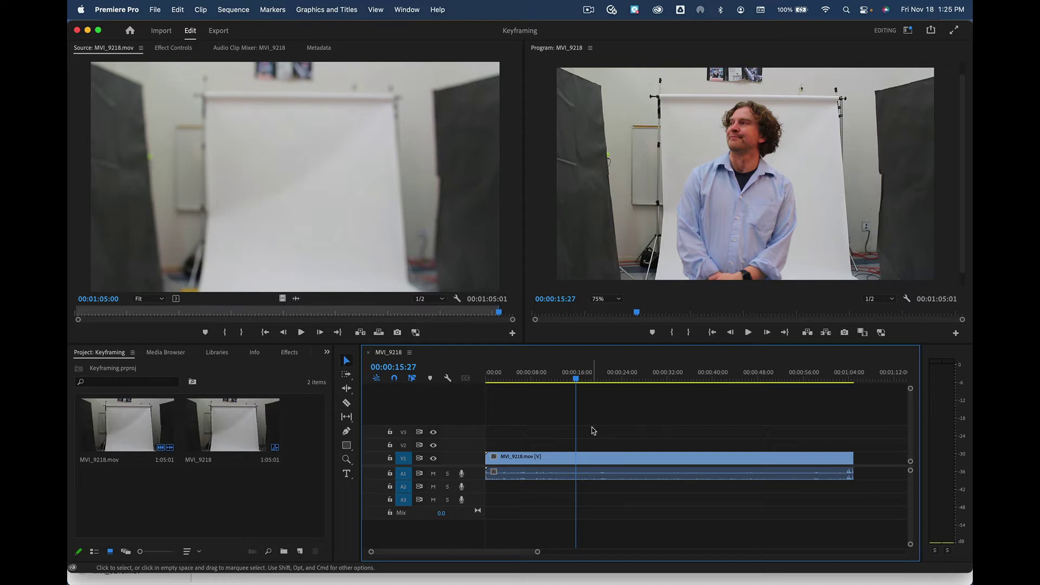
{"action": "left_click", "coordinate": [322, 11]}
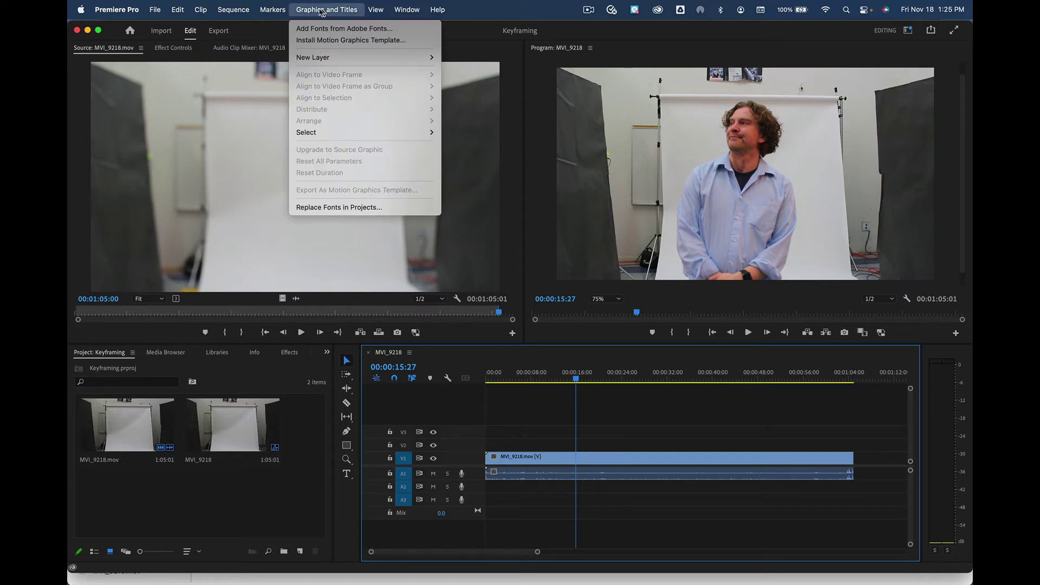
{"action": "mouse_move", "coordinate": [334, 58]}
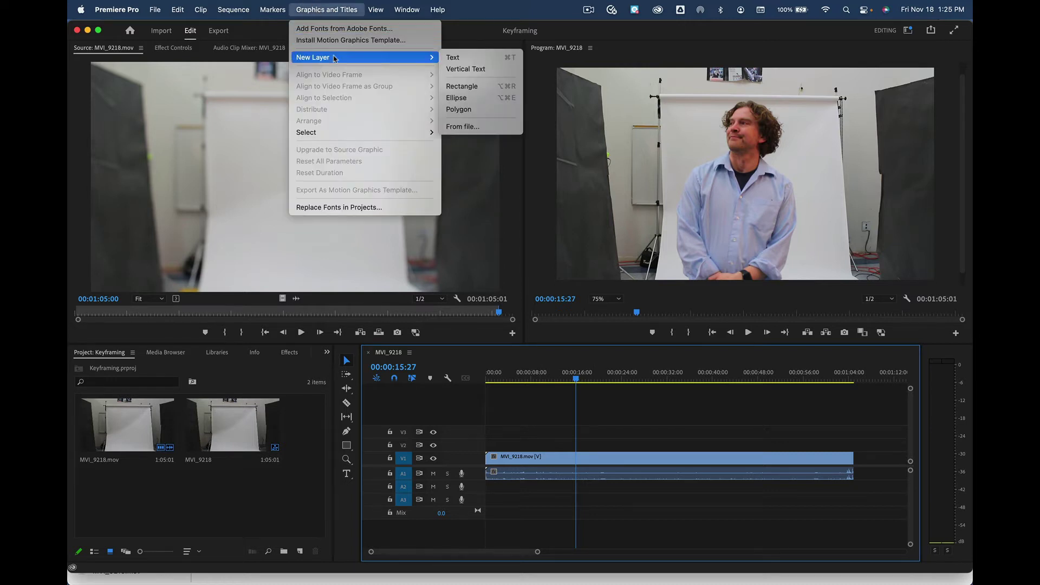
{"action": "left_click", "coordinate": [484, 61]}
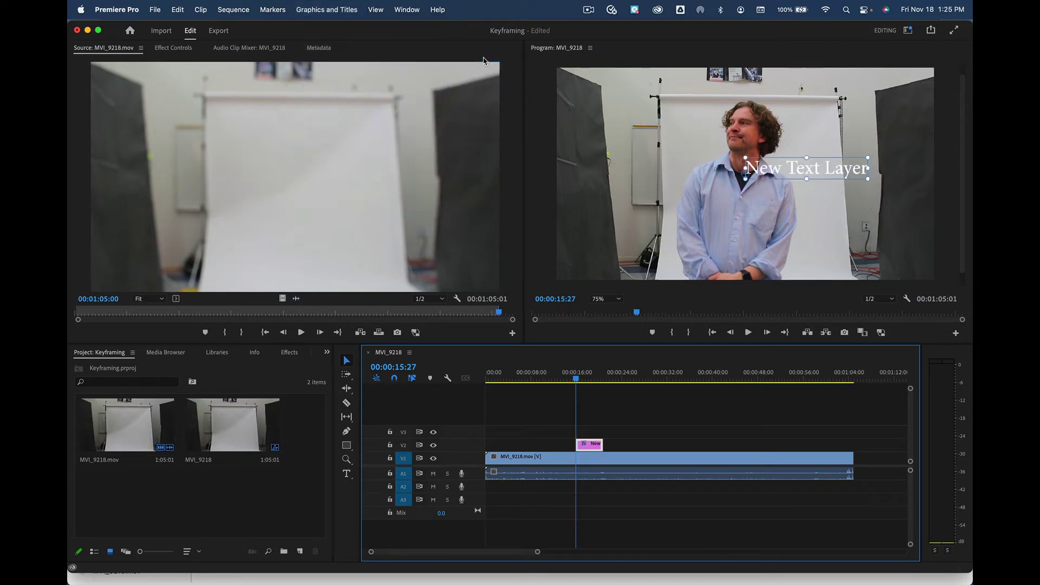
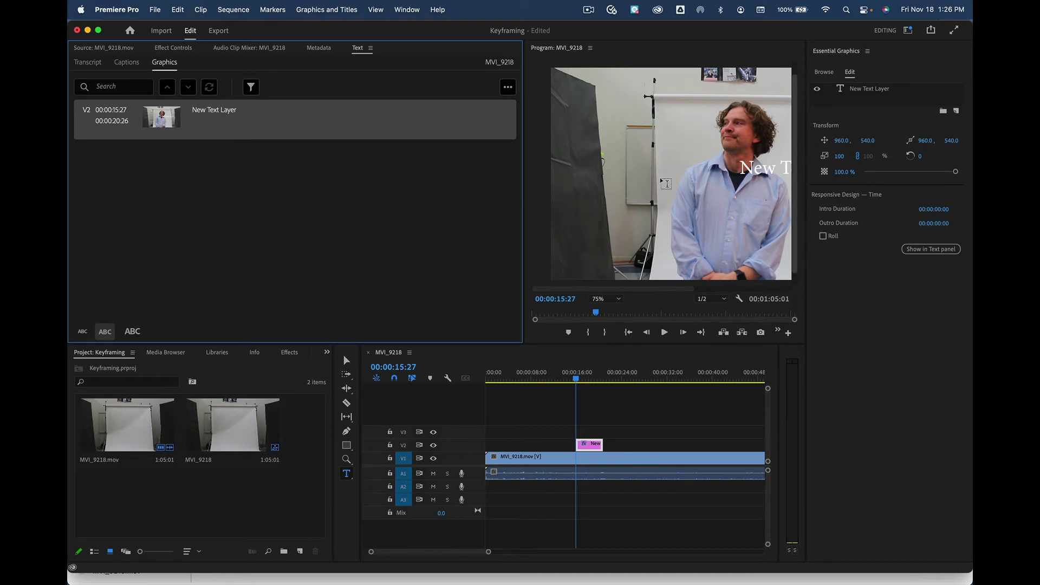
Widen the Program monitor and replace the placeholder text of the new text layer with "Motion"
{"action": "left_click_drag", "start_coordinate": [524, 196], "coordinate": [360, 198]}
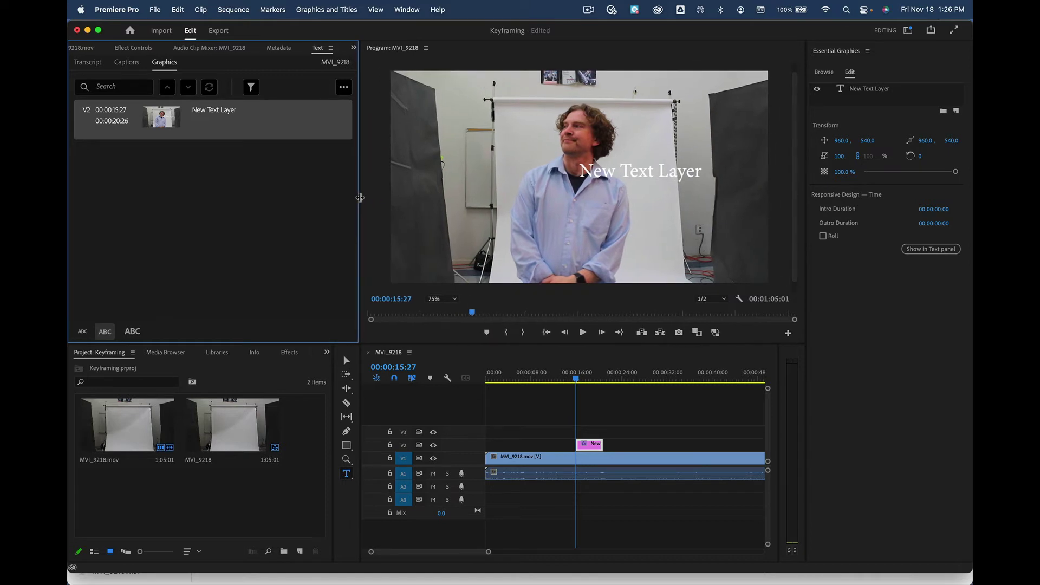
{"action": "left_click", "coordinate": [621, 170]}
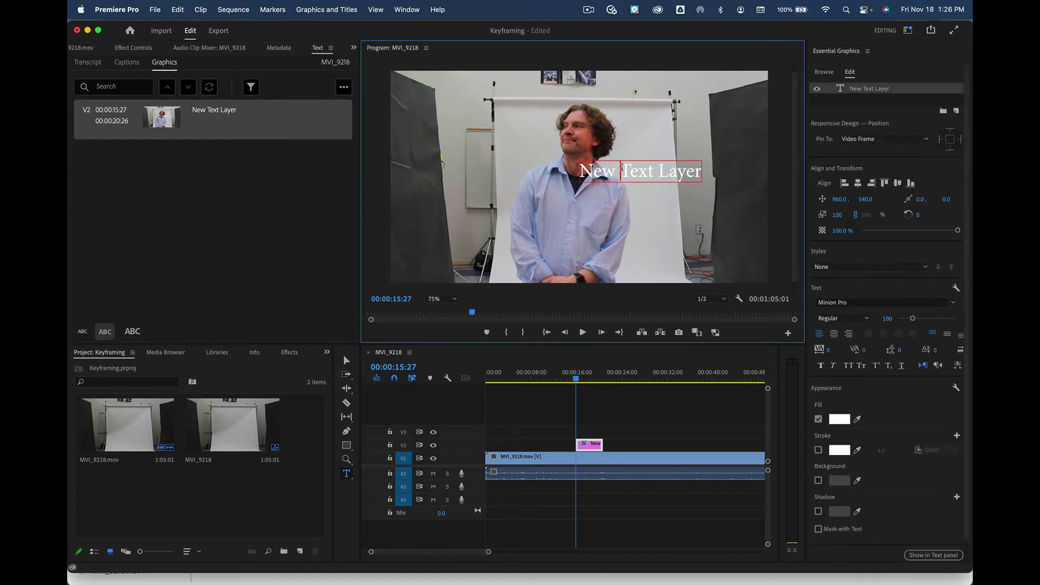
{"action": "triple_click", "coordinate": [607, 175]}
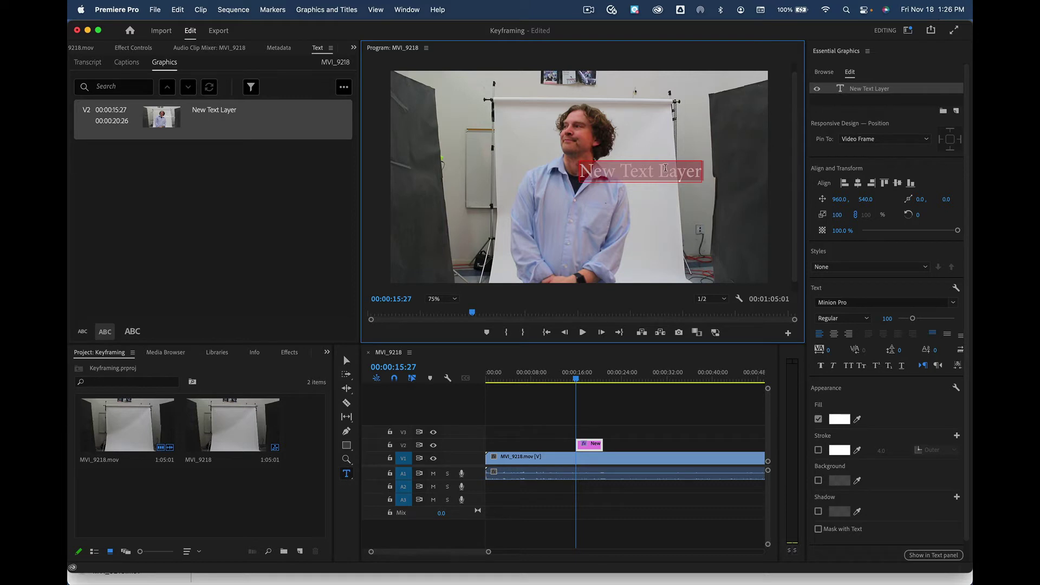
{"action": "type", "text": "Motion"}
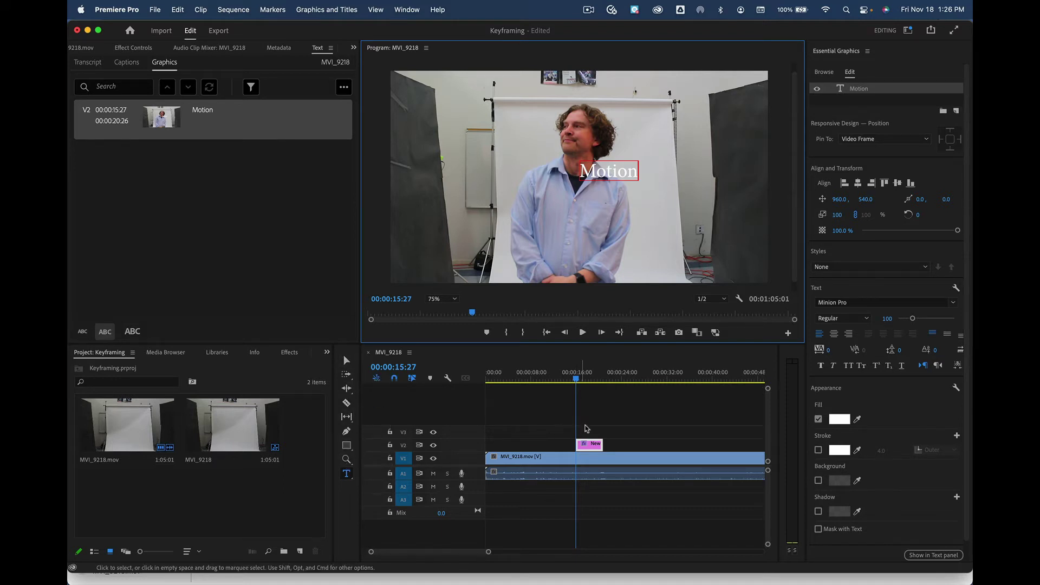
{"action": "left_click", "coordinate": [660, 413]}
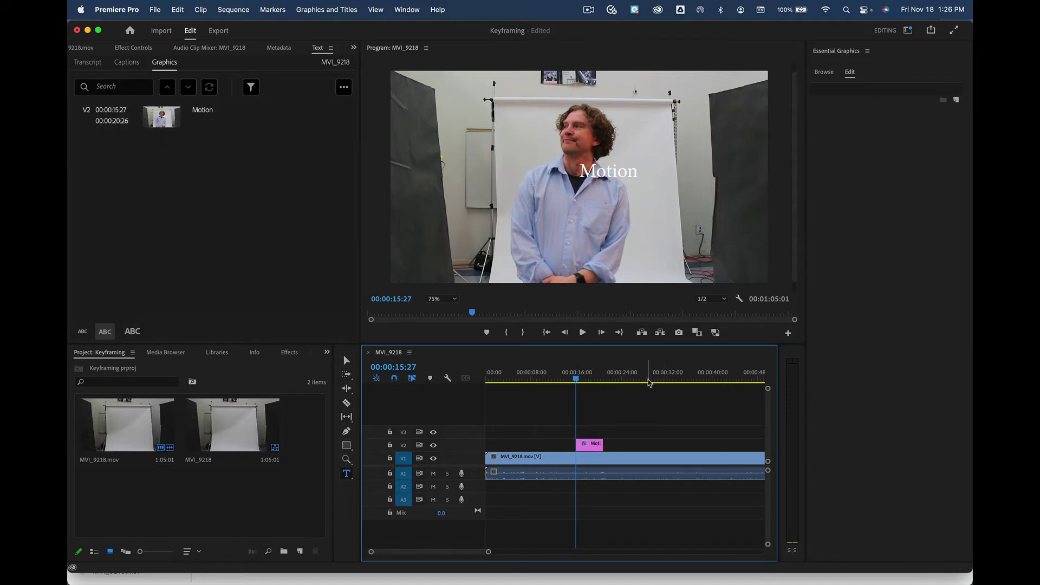
Try drawing a text box reading "text" over the video at 00:00:27:24 with the Type tool, and undo it
{"action": "left_click", "coordinate": [649, 380]}
{"action": "left_click_drag", "start_coordinate": [649, 381], "coordinate": [643, 381]}
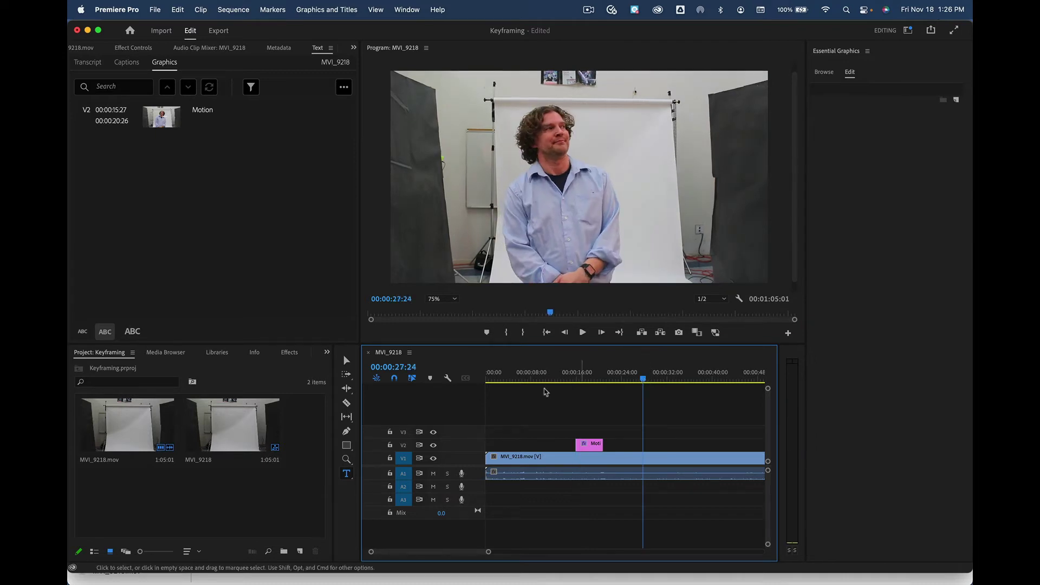
{"action": "left_click", "coordinate": [347, 475]}
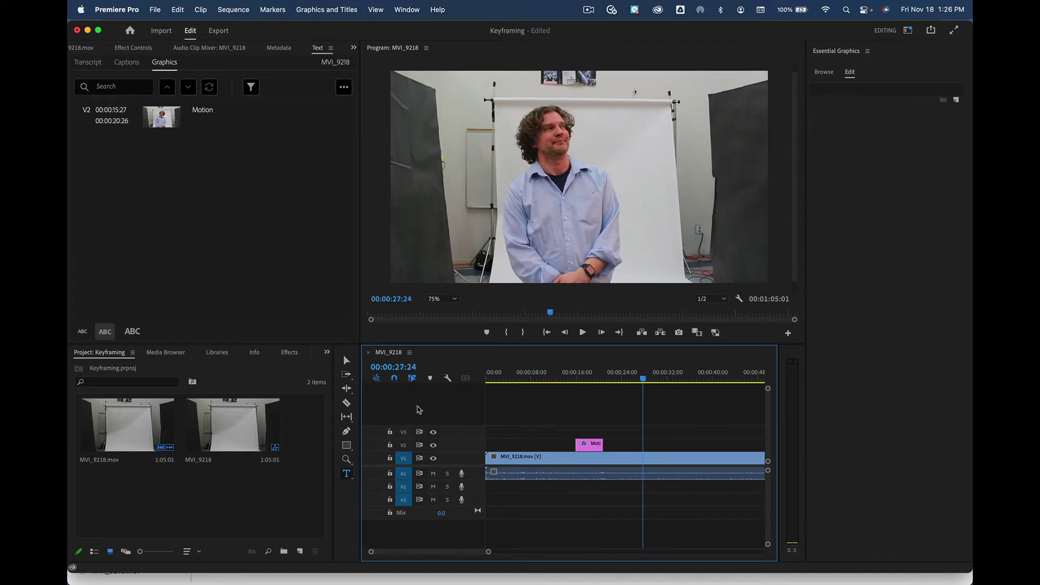
{"action": "left_click_drag", "start_coordinate": [586, 125], "coordinate": [730, 215]}
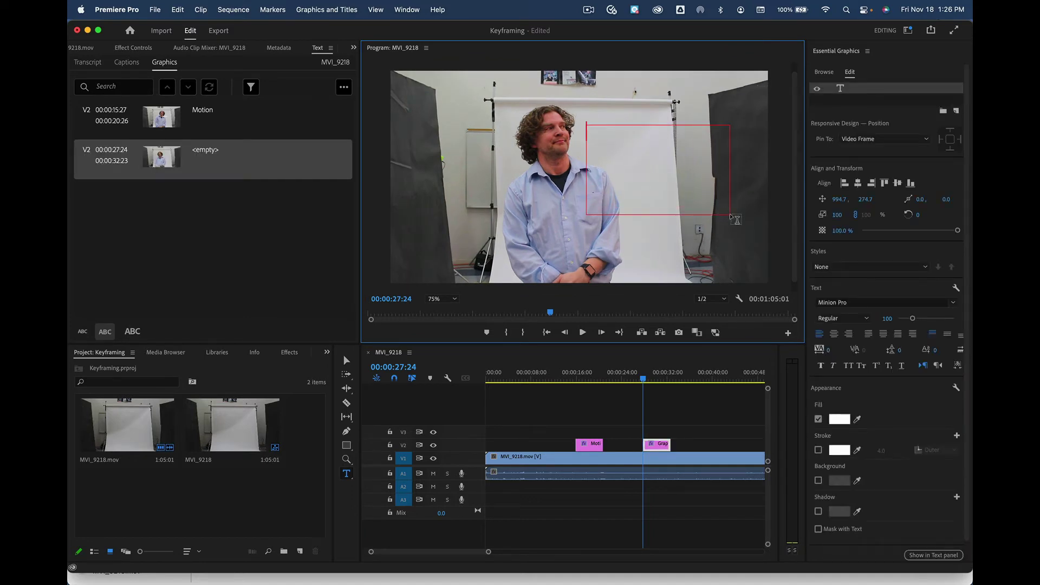
{"action": "type", "text": "text"}
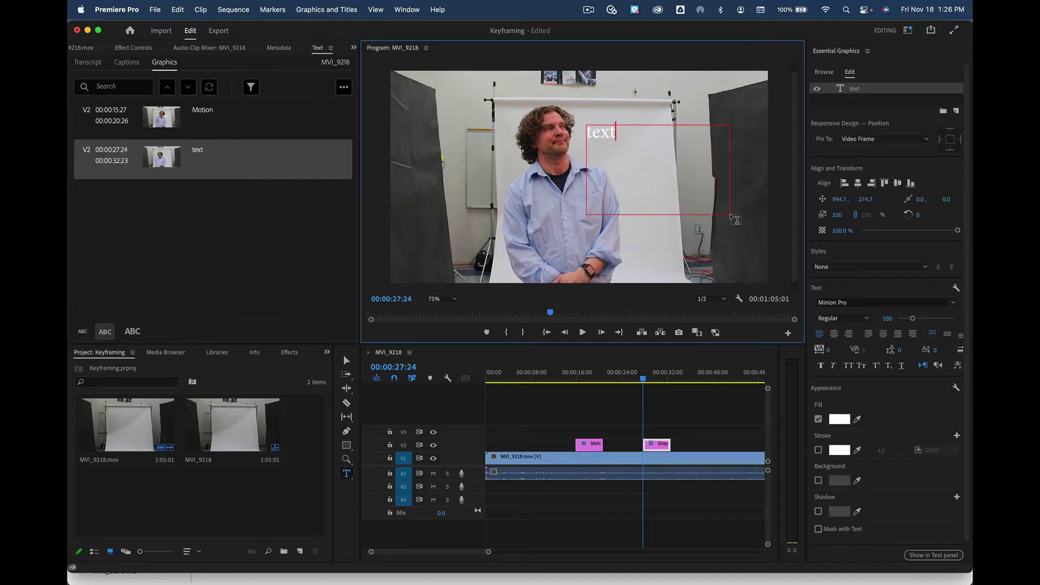
{"action": "left_click", "coordinate": [631, 428]}
{"action": "key", "text": "super+z"}
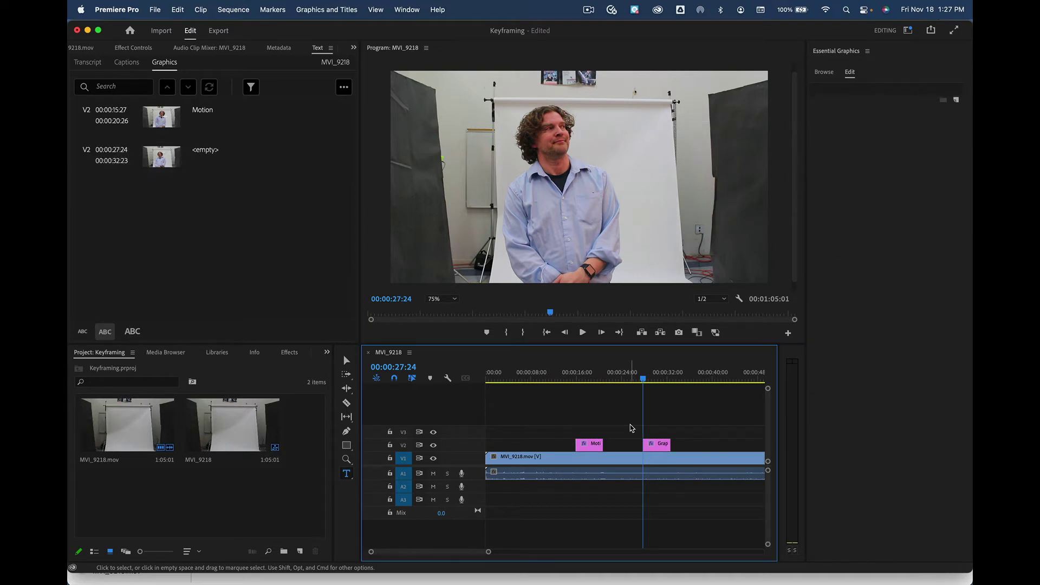
{"action": "key", "text": "super+z"}
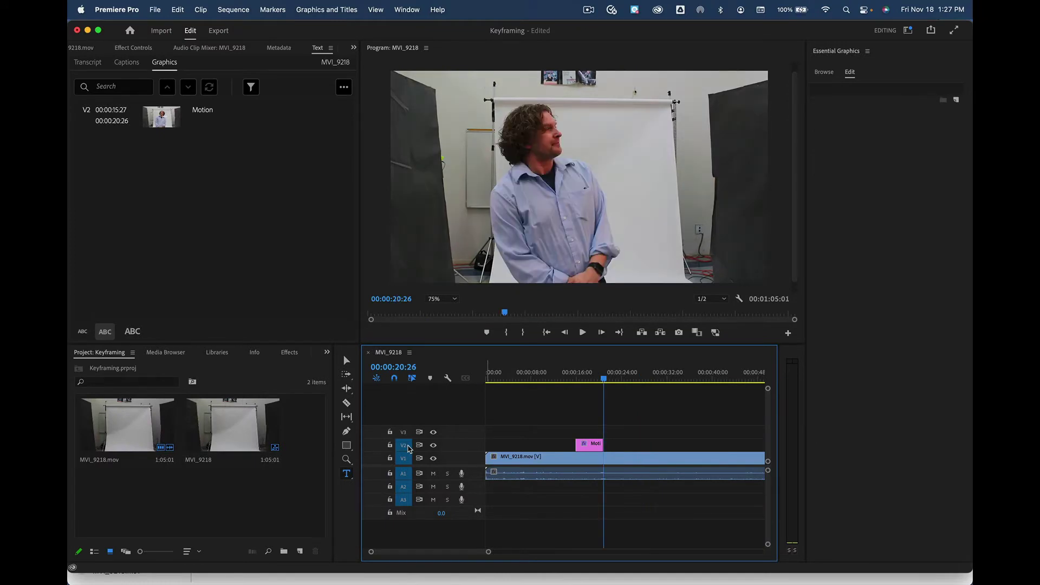
Turn V2 track targeting off and back on, and jump from the sequence start to the start of the Motion title
{"action": "key", "text": "Up"}
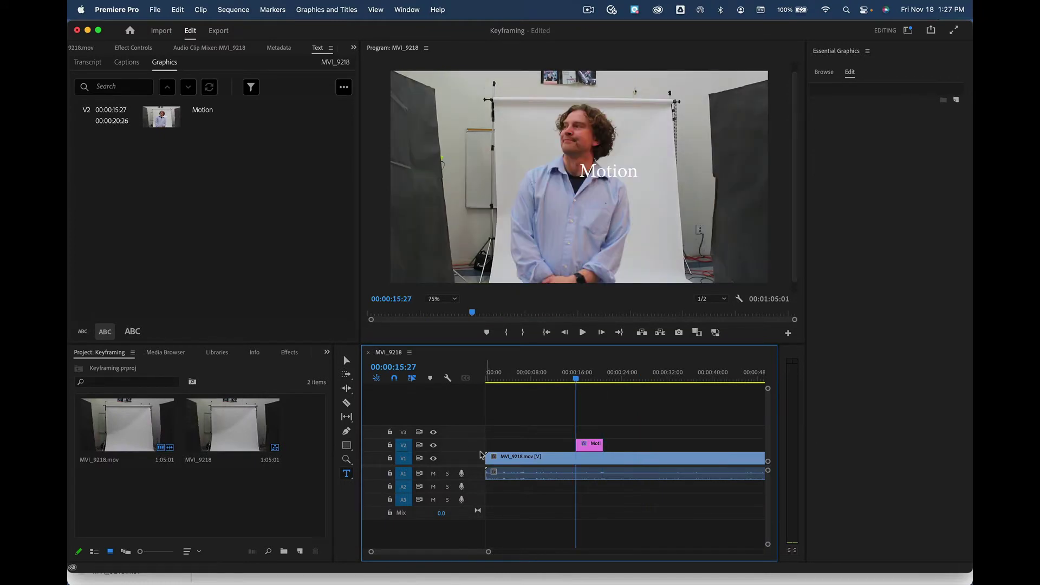
{"action": "left_click", "coordinate": [403, 445]}
{"action": "left_click", "coordinate": [656, 381]}
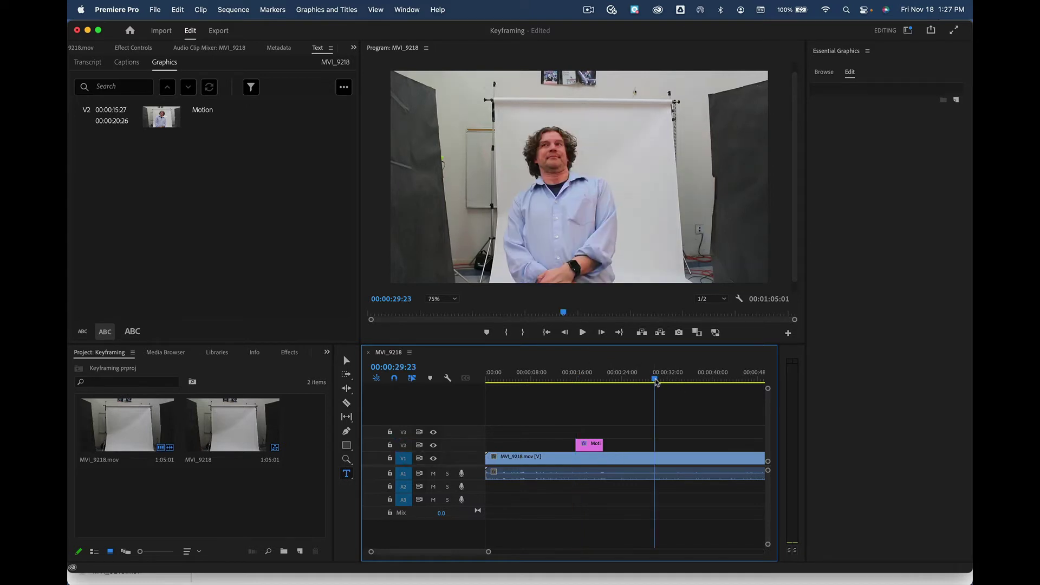
{"action": "key", "text": "Home"}
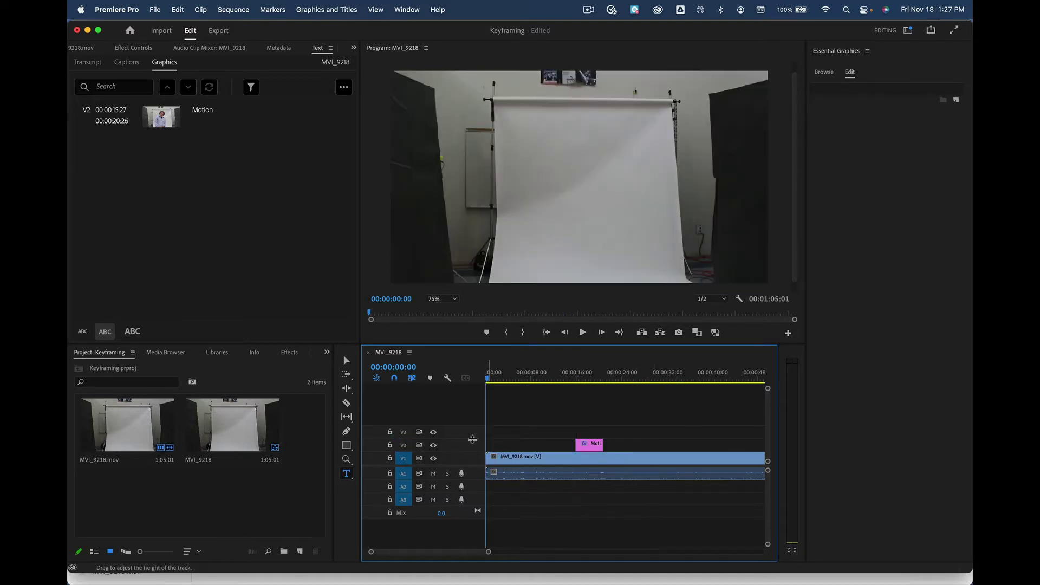
{"action": "left_click", "coordinate": [403, 445]}
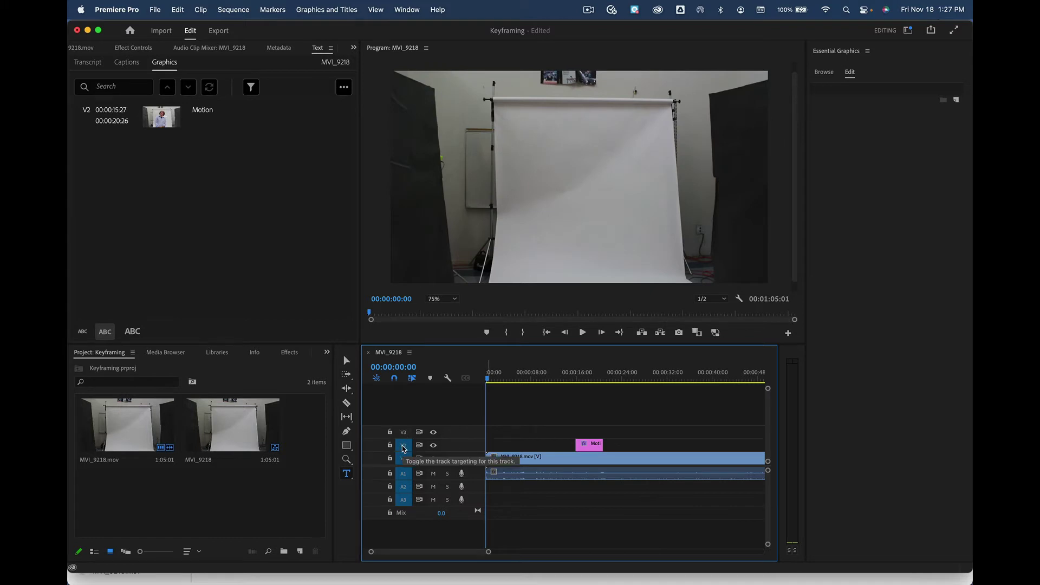
{"action": "key", "text": "Down"}
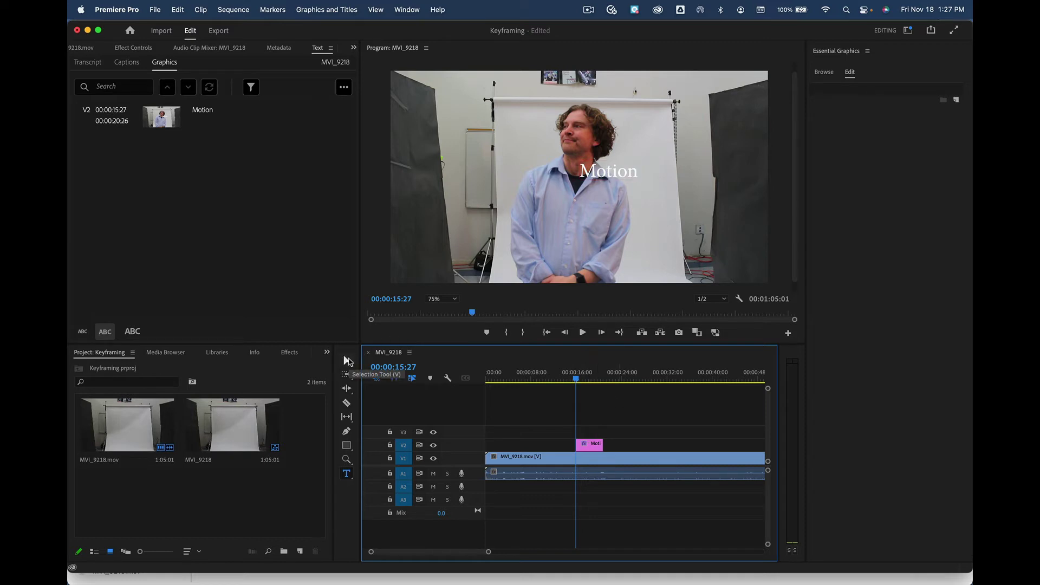
Select the Motion text with the Selection tool and give it a red FA0404 stroke
{"action": "left_click", "coordinate": [348, 361]}
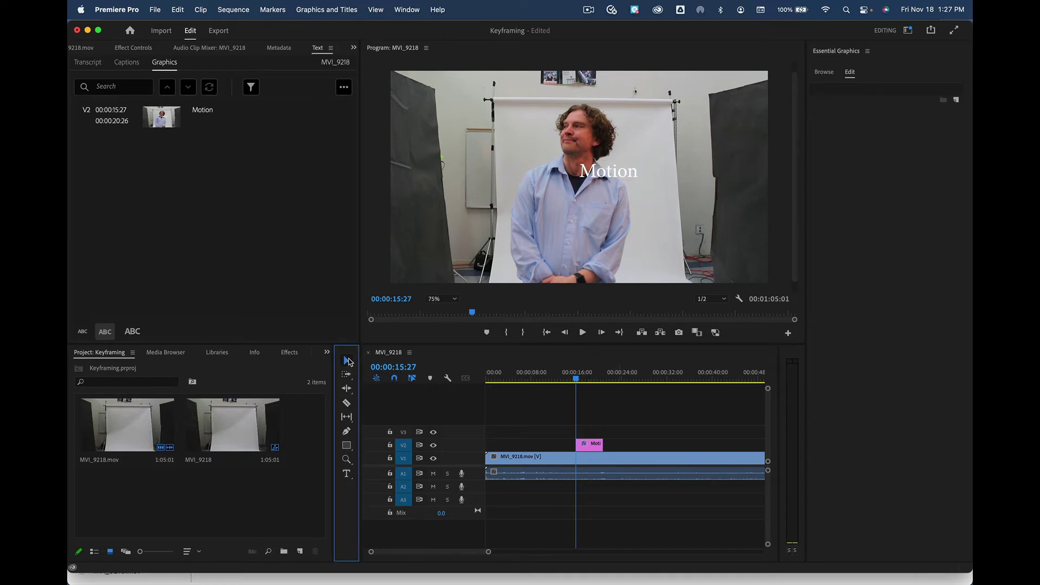
{"action": "left_click", "coordinate": [609, 177]}
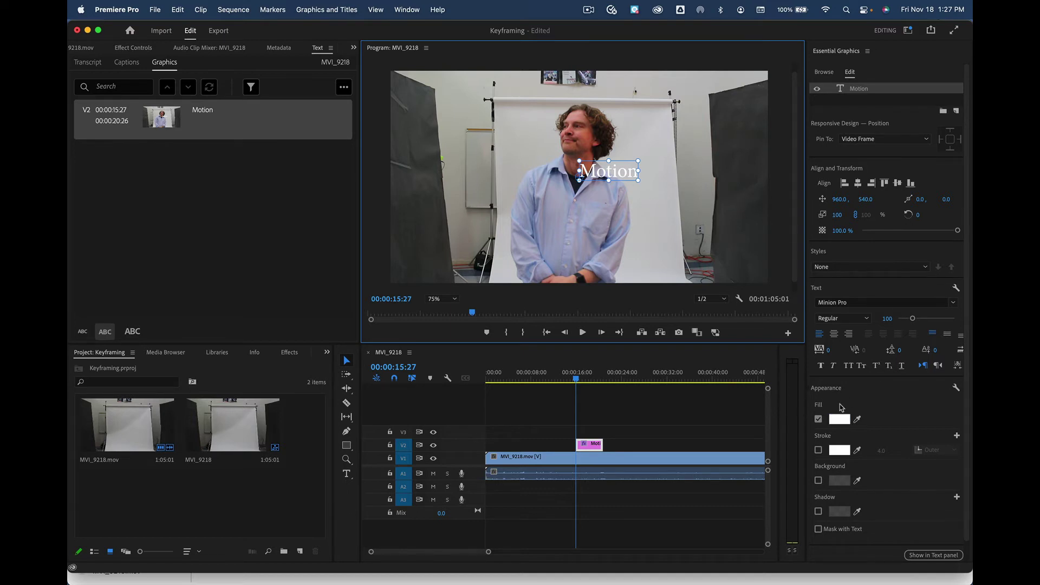
{"action": "left_click", "coordinate": [819, 450]}
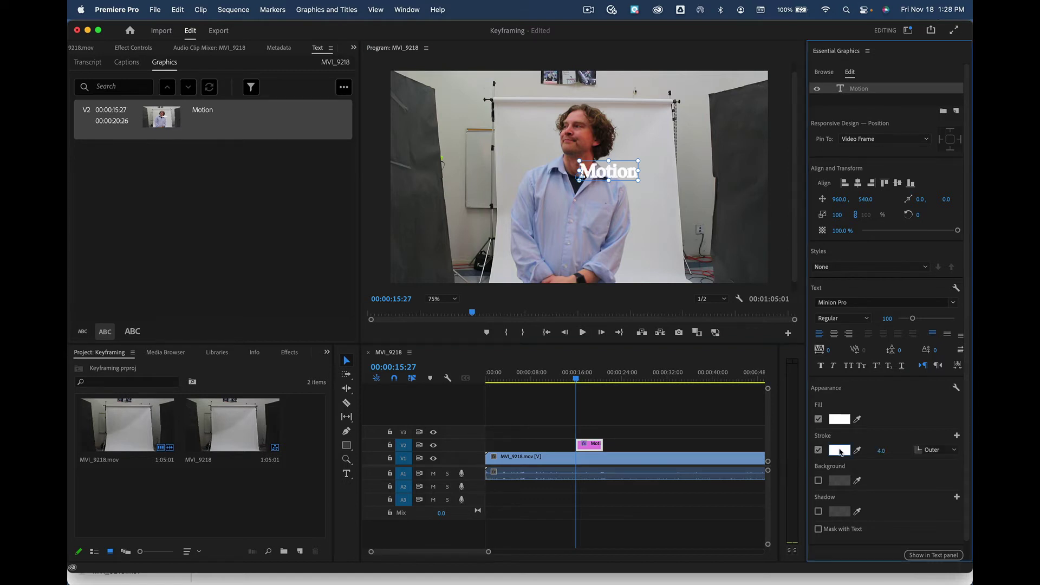
{"action": "left_click", "coordinate": [840, 450]}
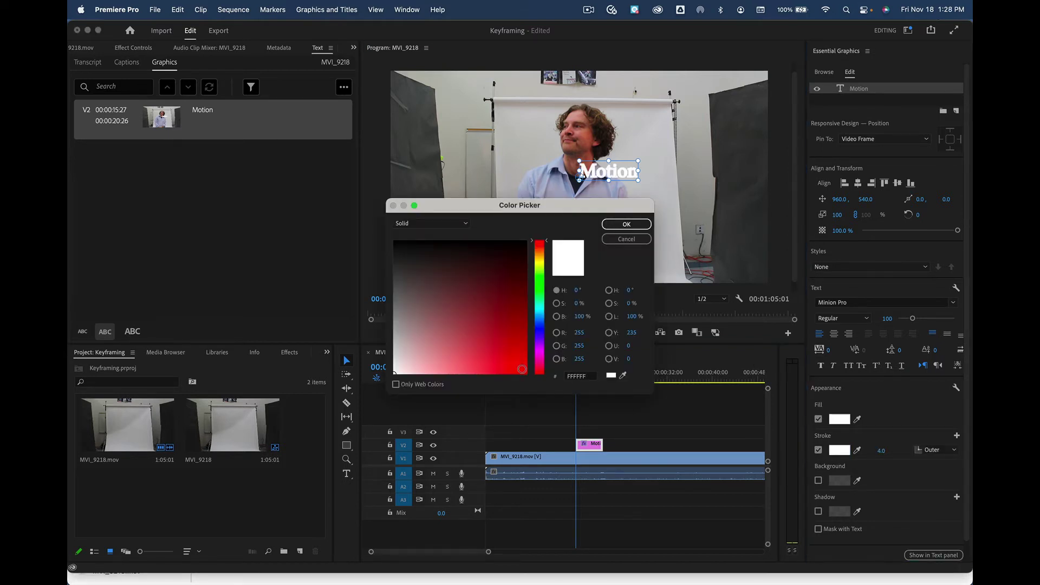
{"action": "left_click", "coordinate": [525, 370]}
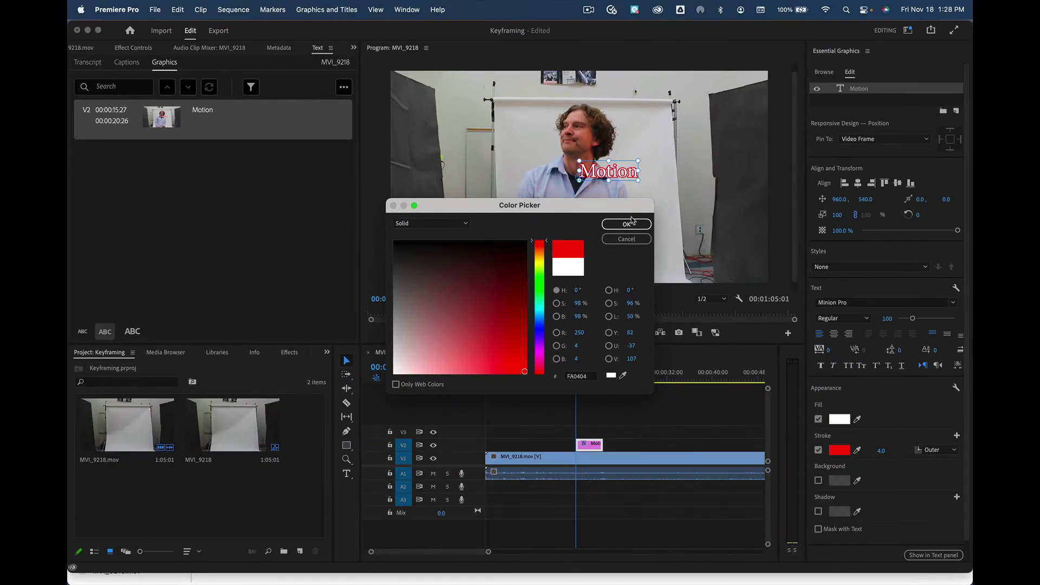
{"action": "left_click", "coordinate": [660, 329]}
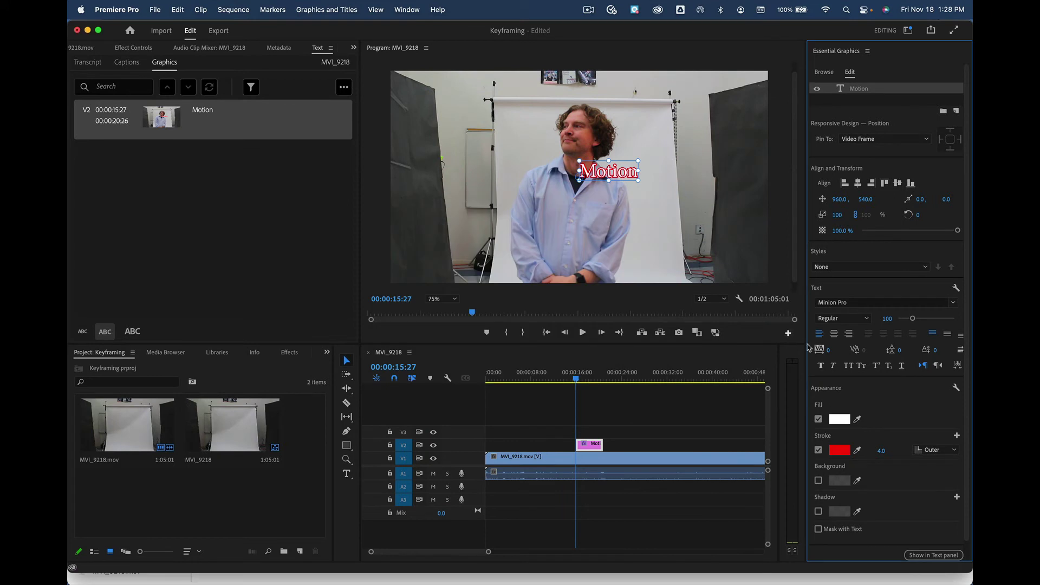
Enable a shadow on the Motion text, leave its background off, and review the shadow settings
{"action": "left_click", "coordinate": [819, 512]}
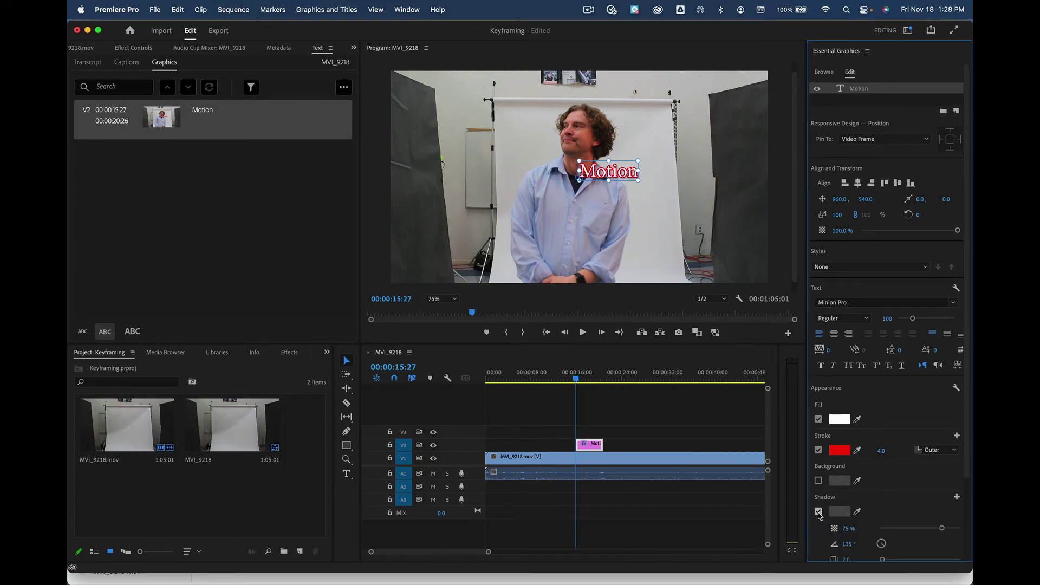
{"action": "left_click", "coordinate": [818, 481]}
{"action": "left_click", "coordinate": [819, 481]}
{"action": "scroll", "coordinate": [908, 477], "scroll_direction": "down", "scroll_amount": 1}
{"action": "scroll", "coordinate": [908, 476], "scroll_direction": "down", "scroll_amount": 3}
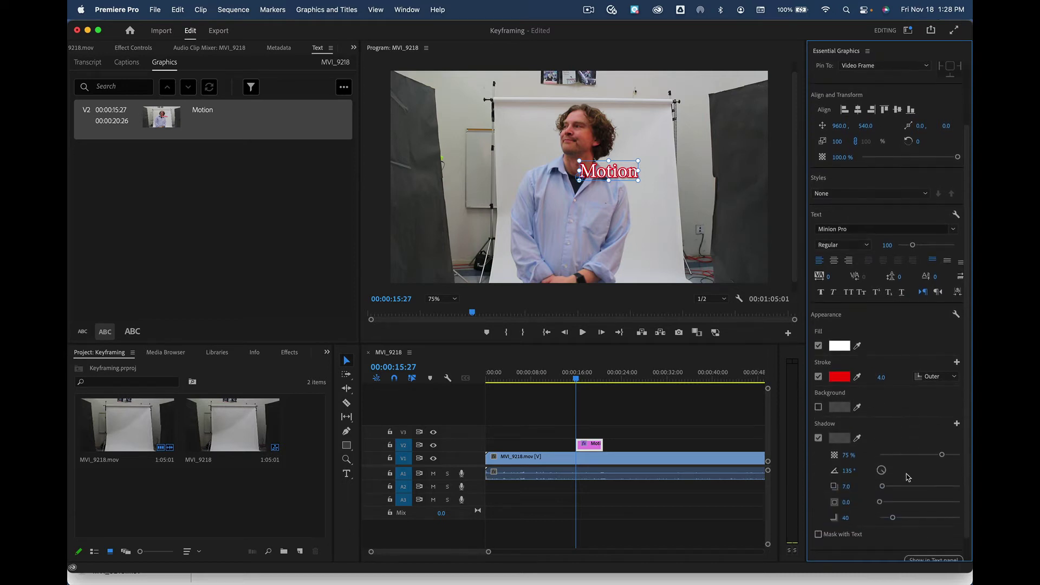
{"action": "scroll", "coordinate": [908, 477], "scroll_direction": "up", "scroll_amount": 4}
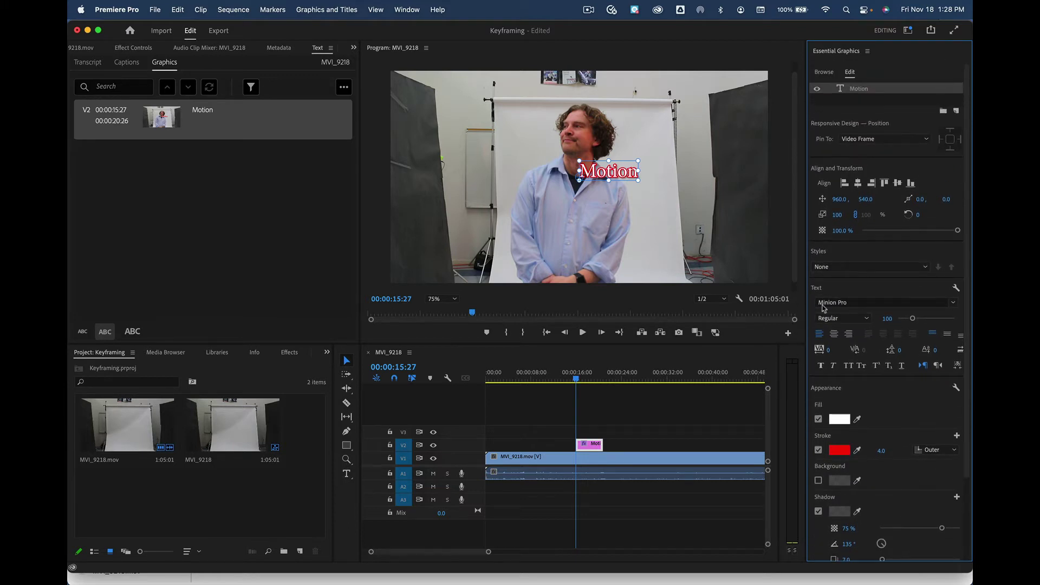
Look through the available fonts for the Motion text without changing the font, and reactivate the Selection tool
{"action": "left_click", "coordinate": [953, 304]}
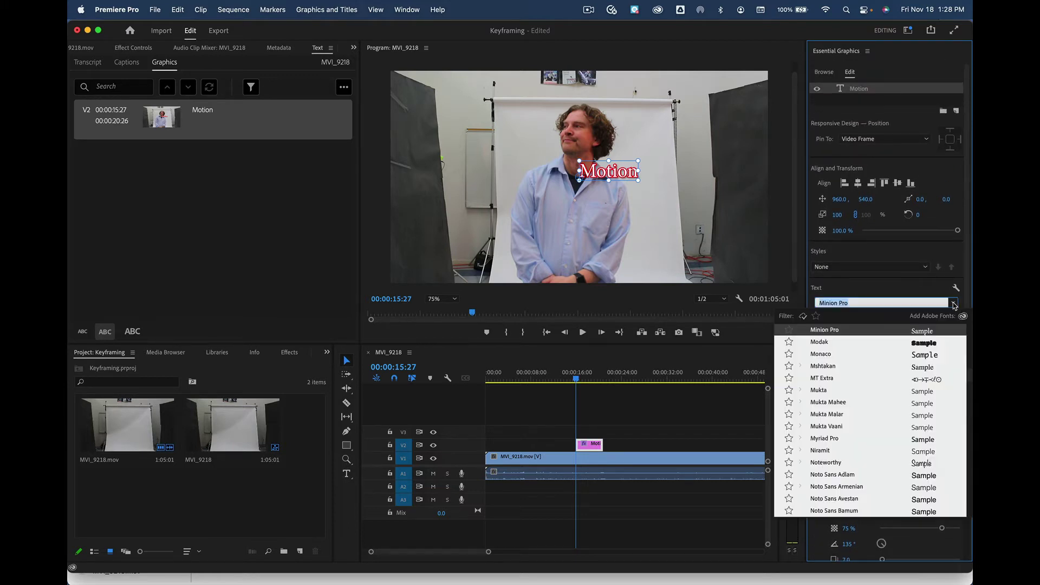
{"action": "left_click", "coordinate": [955, 304]}
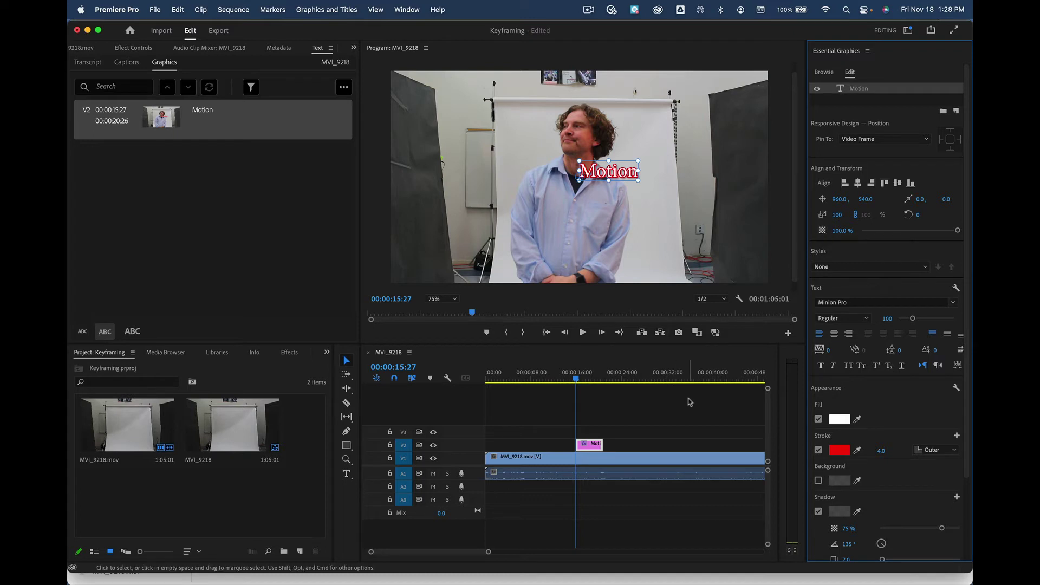
{"action": "left_click", "coordinate": [345, 361]}
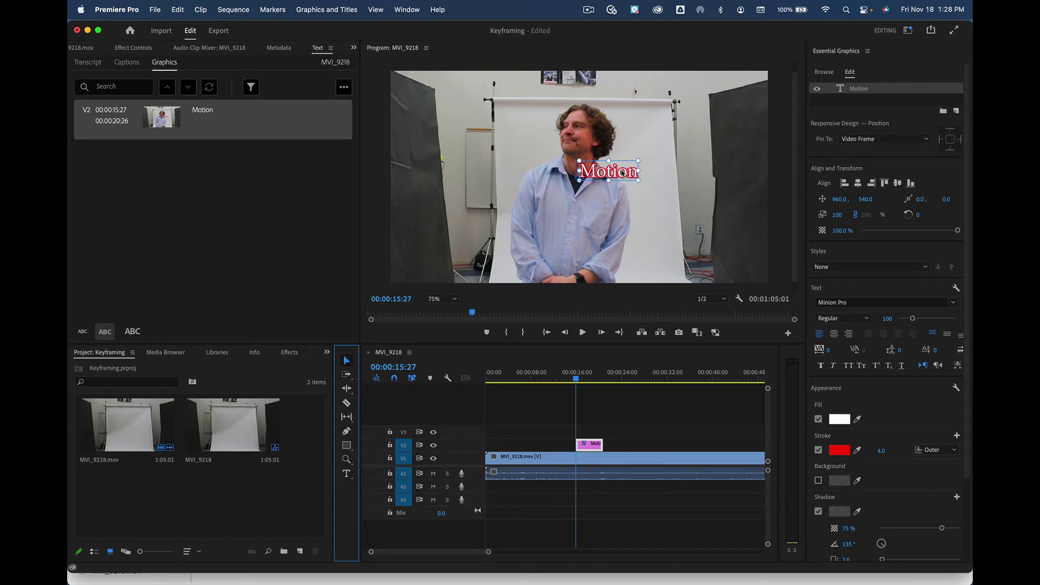
Move the Motion text just outside the frame's upper-left corner, and compare its Vector Motion and Text (Motion) effect entries
{"action": "left_click_drag", "start_coordinate": [622, 172], "coordinate": [371, 89]}
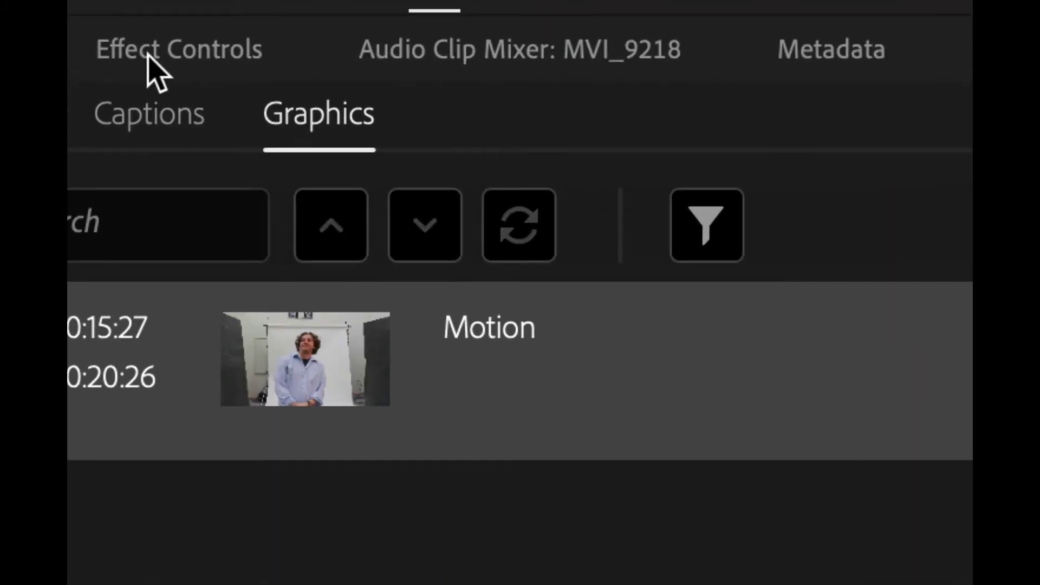
{"action": "left_click", "coordinate": [126, 49]}
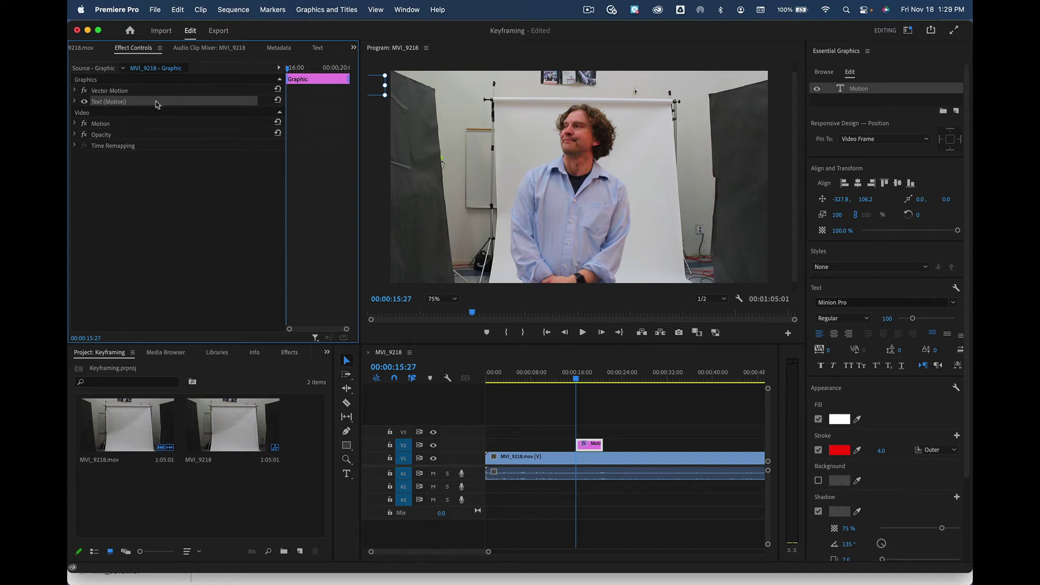
{"action": "left_click", "coordinate": [137, 91]}
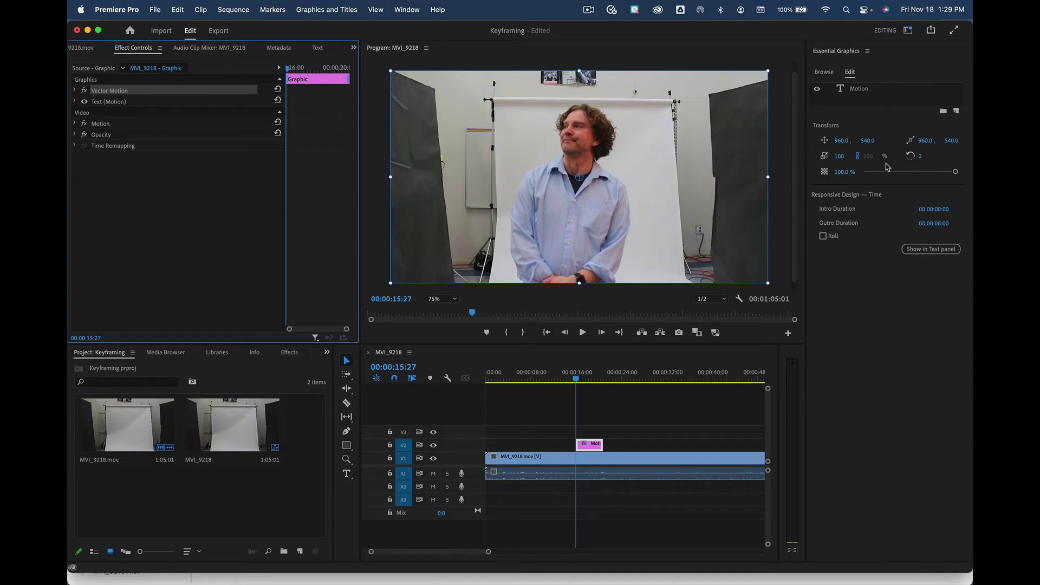
{"action": "left_click", "coordinate": [142, 103]}
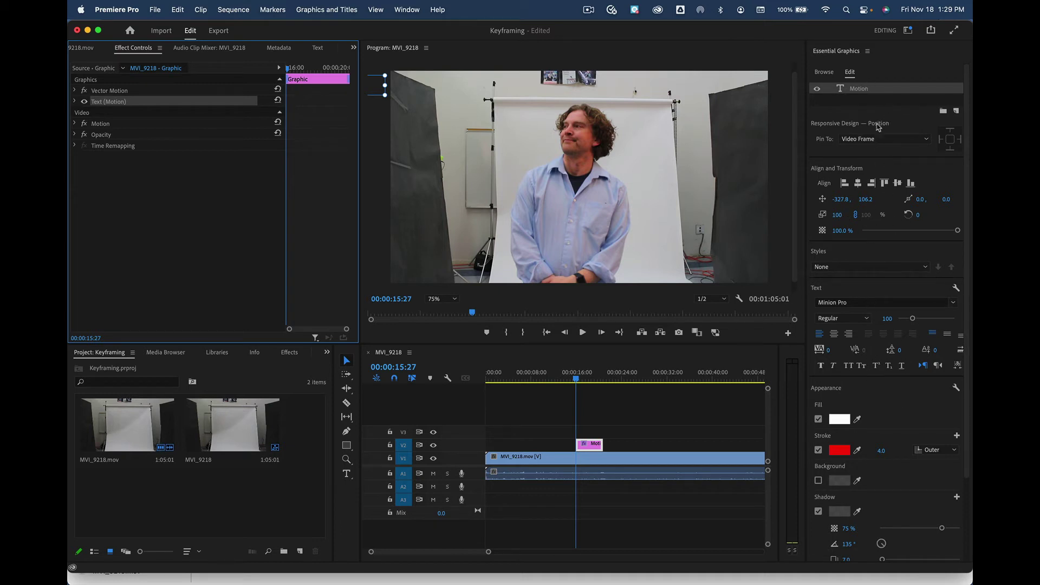
Close the Essential Graphics panel, review the Text (Motion) effect properties, and collapse its Source Text settings
{"action": "left_click", "coordinate": [868, 51]}
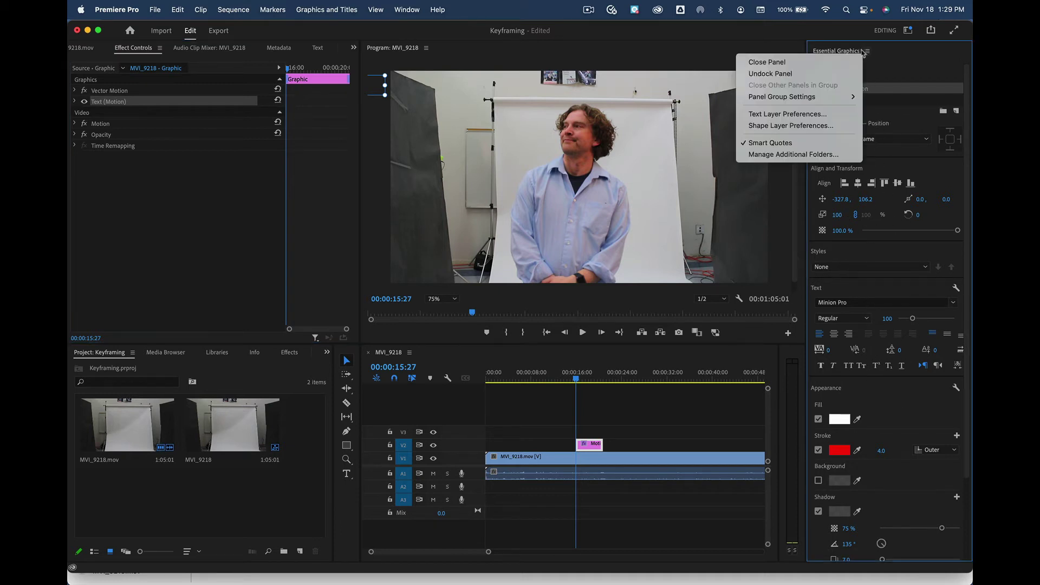
{"action": "left_click", "coordinate": [833, 63]}
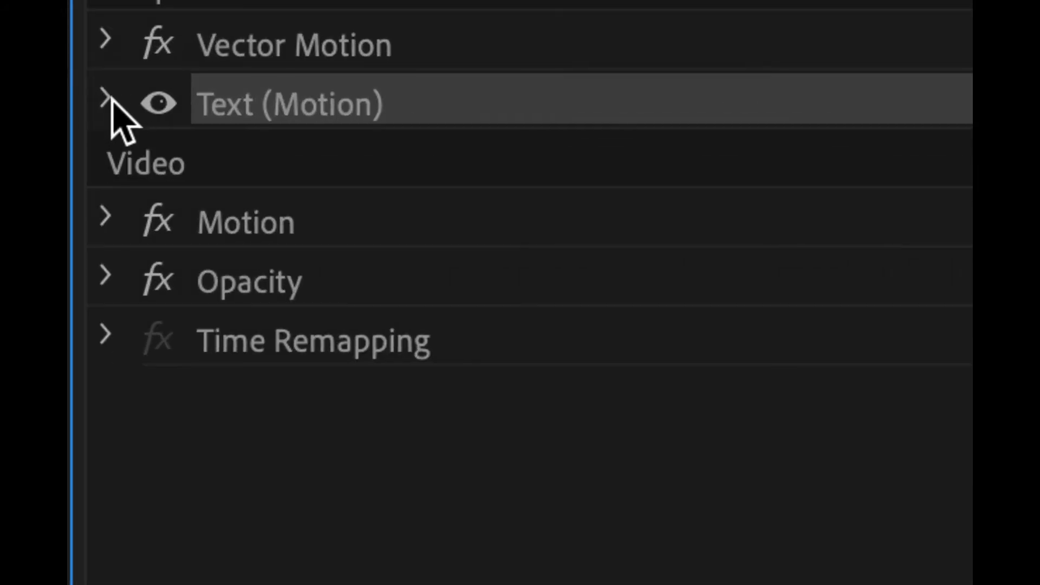
{"action": "left_click", "coordinate": [106, 99]}
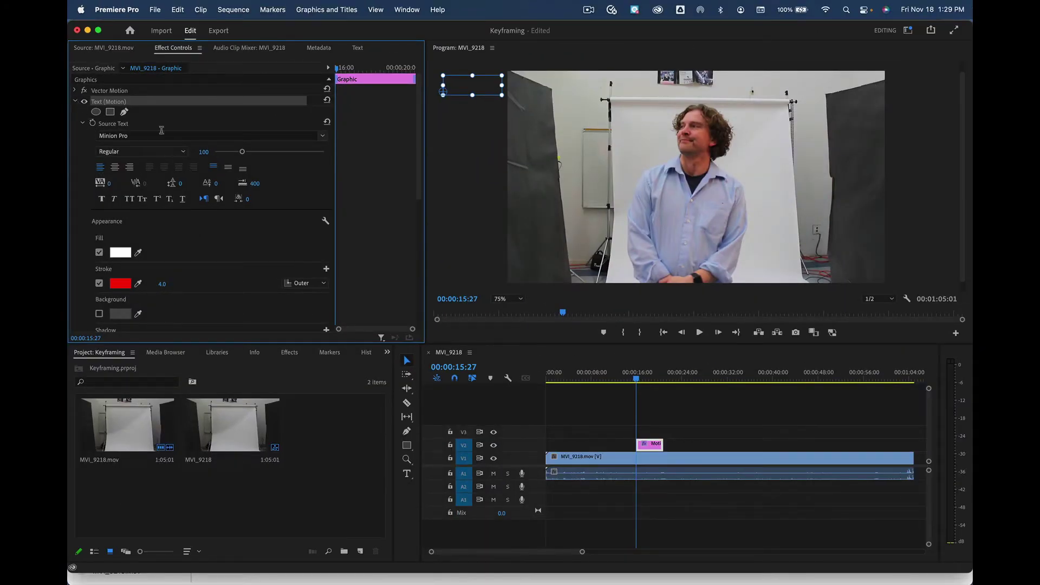
{"action": "scroll", "coordinate": [165, 151], "scroll_direction": "down", "scroll_amount": 8}
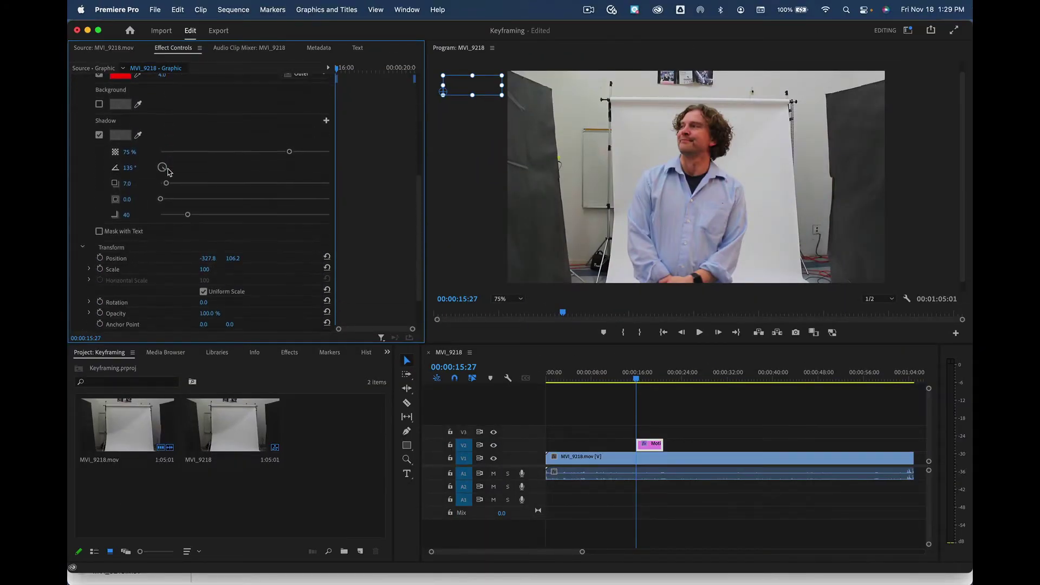
{"action": "scroll", "coordinate": [168, 172], "scroll_direction": "up", "scroll_amount": 8}
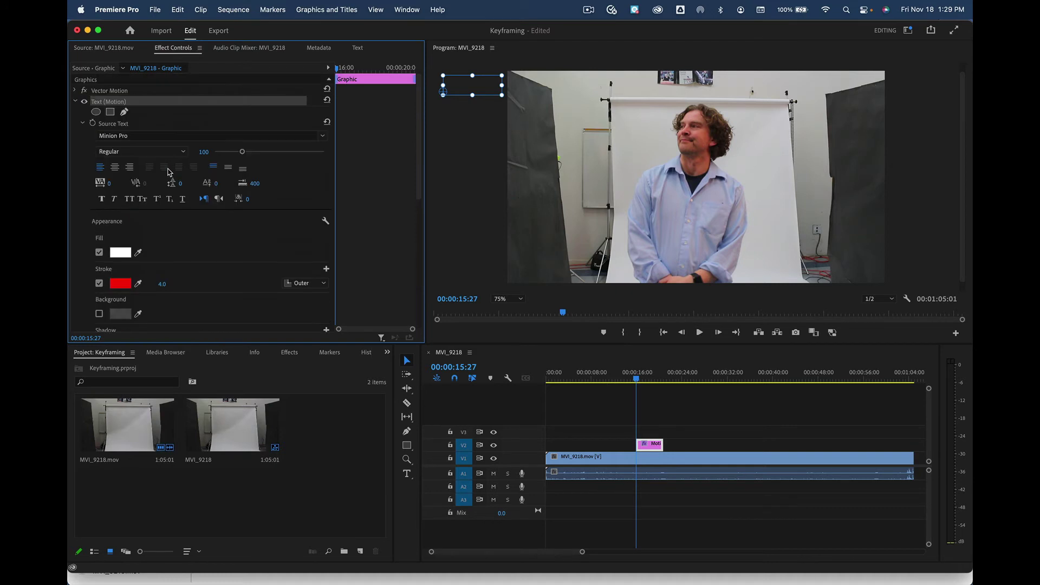
{"action": "left_click", "coordinate": [84, 124]}
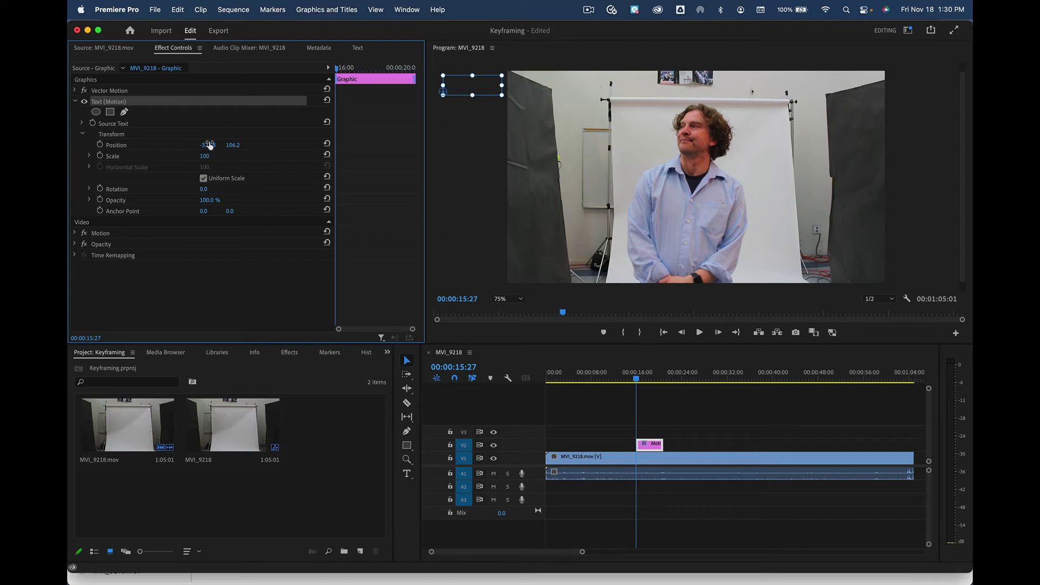
Place the Motion text off-frame at about -317.4, 91.0 and enable Position keyframing at 00:00:15:27
{"action": "mouse_move", "coordinate": [207, 144]}
{"action": "left_mouse_down"}
{"action": "mouse_move", "coordinate": [316, 144]}
{"action": "mouse_move", "coordinate": [206, 145]}
{"action": "left_mouse_up"}
{"action": "mouse_move", "coordinate": [232, 145]}
{"action": "left_mouse_down"}
{"action": "mouse_move", "coordinate": [330, 145]}
{"action": "mouse_move", "coordinate": [236, 145]}
{"action": "left_mouse_up"}
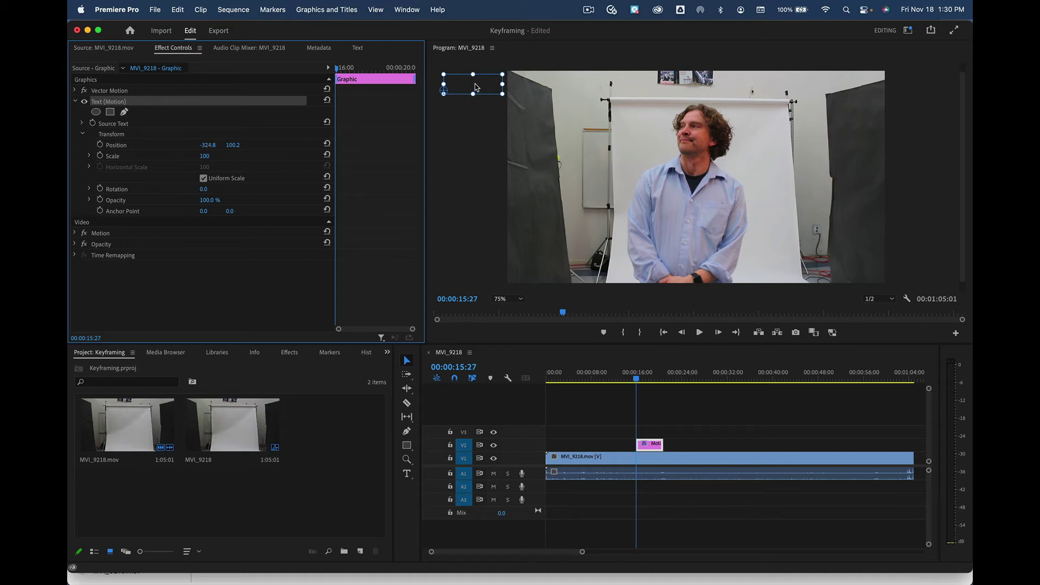
{"action": "left_click_drag", "start_coordinate": [475, 86], "coordinate": [571, 138]}
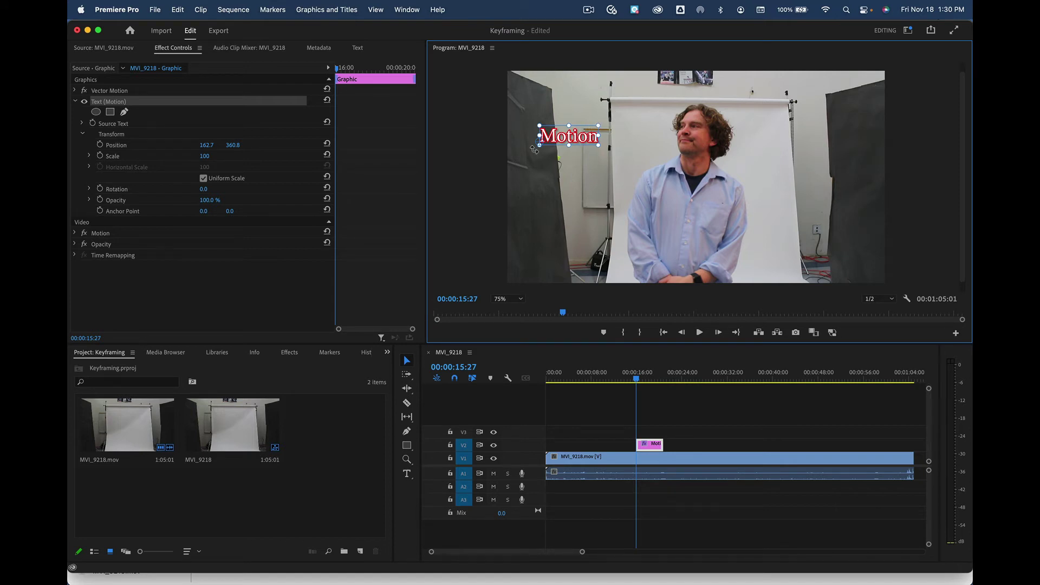
{"action": "left_click_drag", "start_coordinate": [578, 138], "coordinate": [484, 87]}
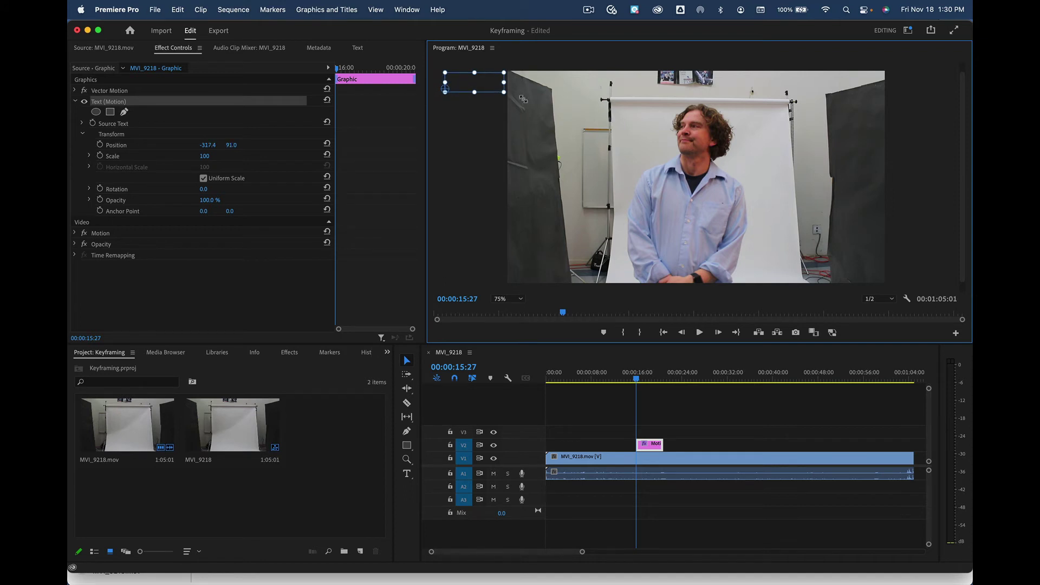
{"action": "left_click", "coordinate": [100, 145]}
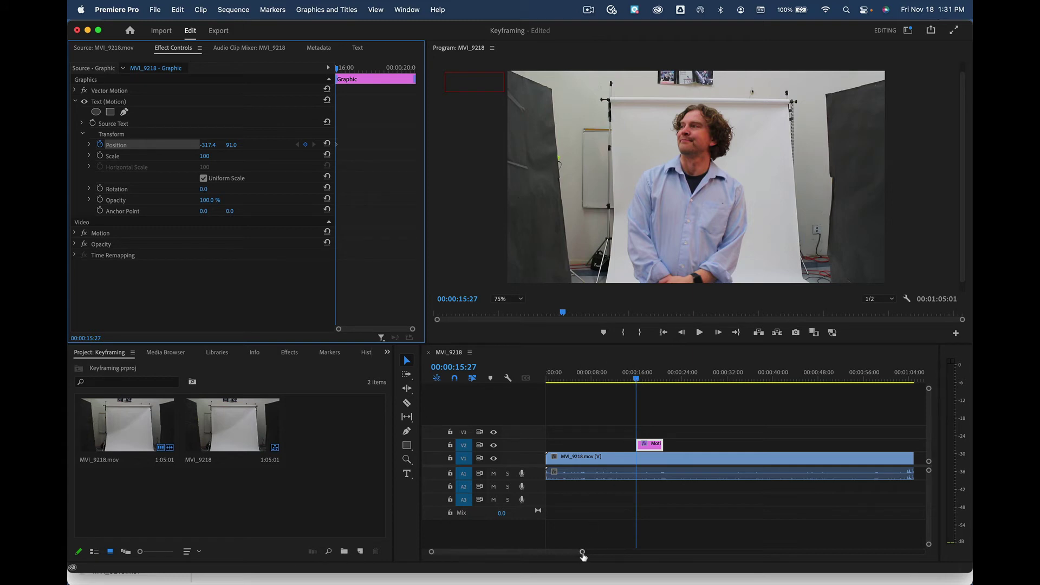
Add a Position keyframe at 00:00:18:17 with the Motion text above the man's face at about 816.1, 272.9
{"action": "left_click_drag", "start_coordinate": [583, 553], "coordinate": [542, 549]}
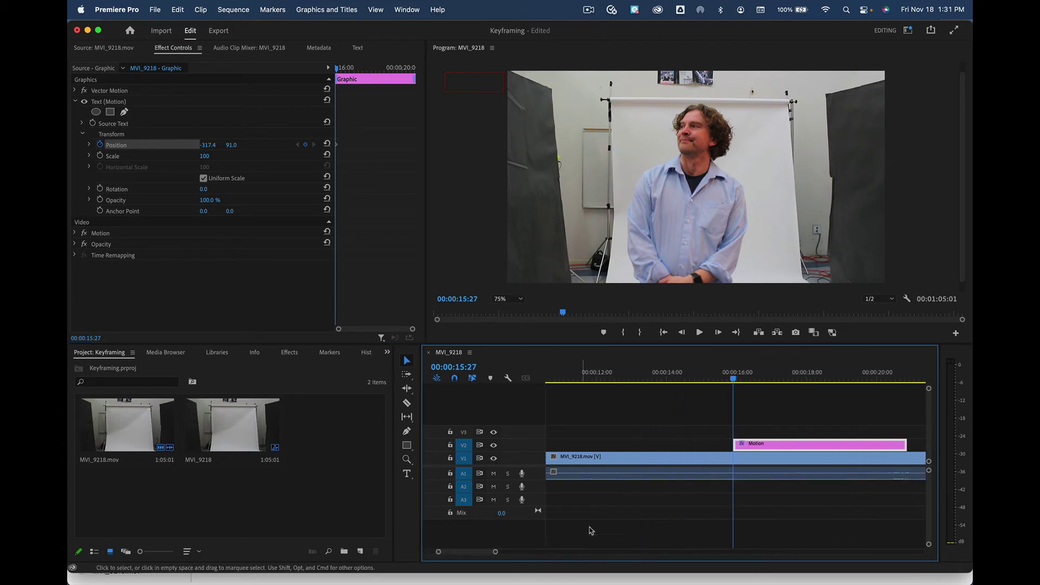
{"action": "scroll", "coordinate": [659, 496], "scroll_direction": "right", "scroll_amount": 3}
{"action": "scroll", "coordinate": [658, 496], "scroll_direction": "right", "scroll_amount": 3}
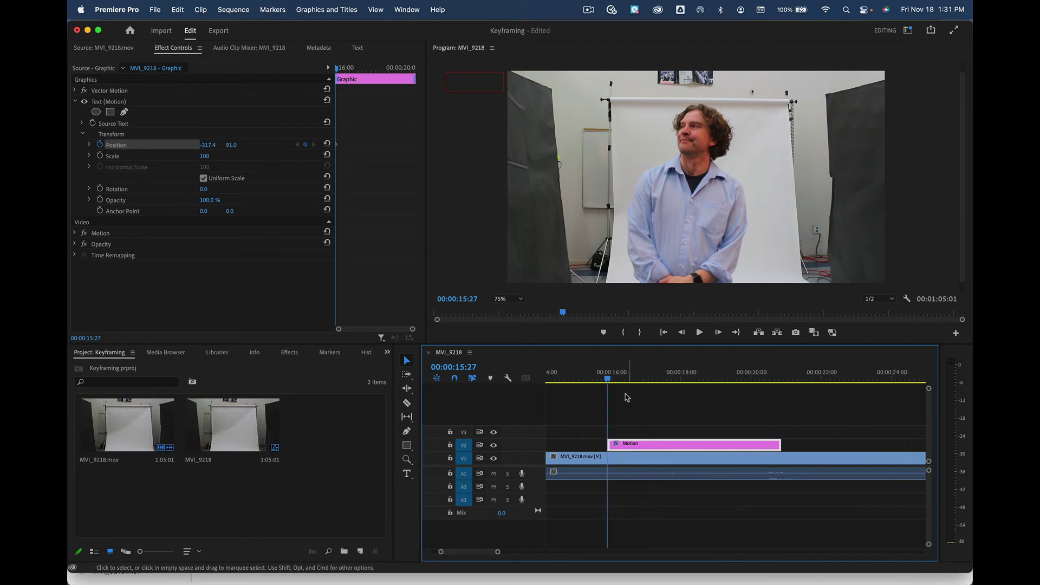
{"action": "left_click_drag", "start_coordinate": [608, 379], "coordinate": [701, 381]}
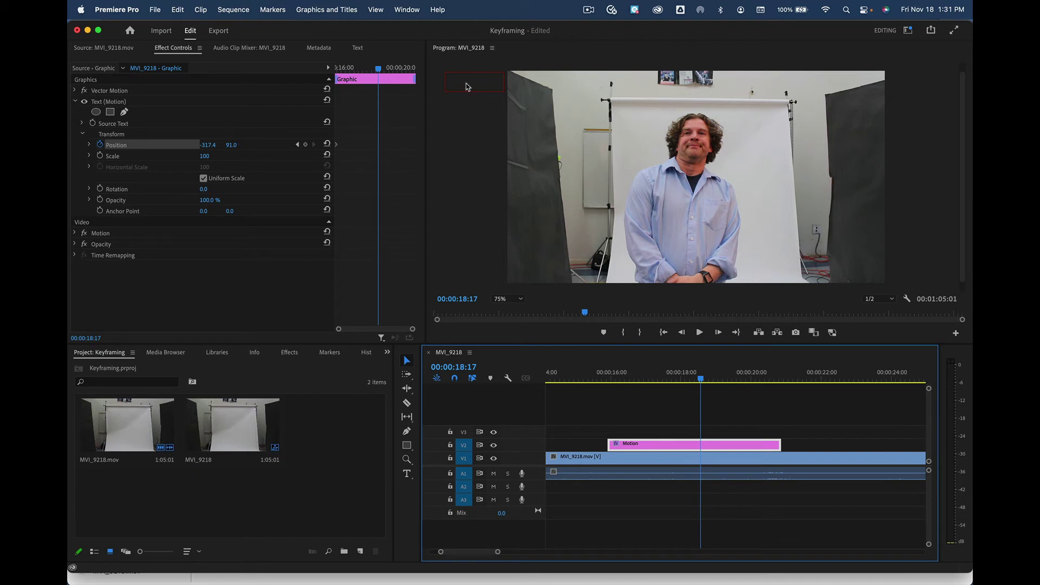
{"action": "left_click_drag", "start_coordinate": [468, 87], "coordinate": [690, 123]}
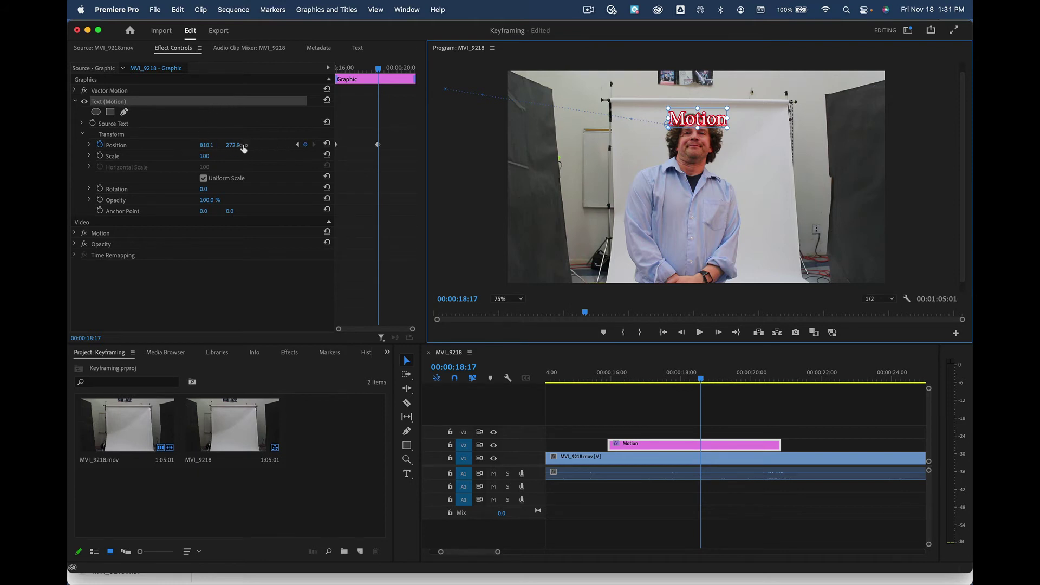
{"action": "mouse_move", "coordinate": [206, 149]}
{"action": "left_mouse_down"}
{"action": "mouse_move", "coordinate": [166, 149]}
{"action": "mouse_move", "coordinate": [205, 149]}
{"action": "left_mouse_up"}
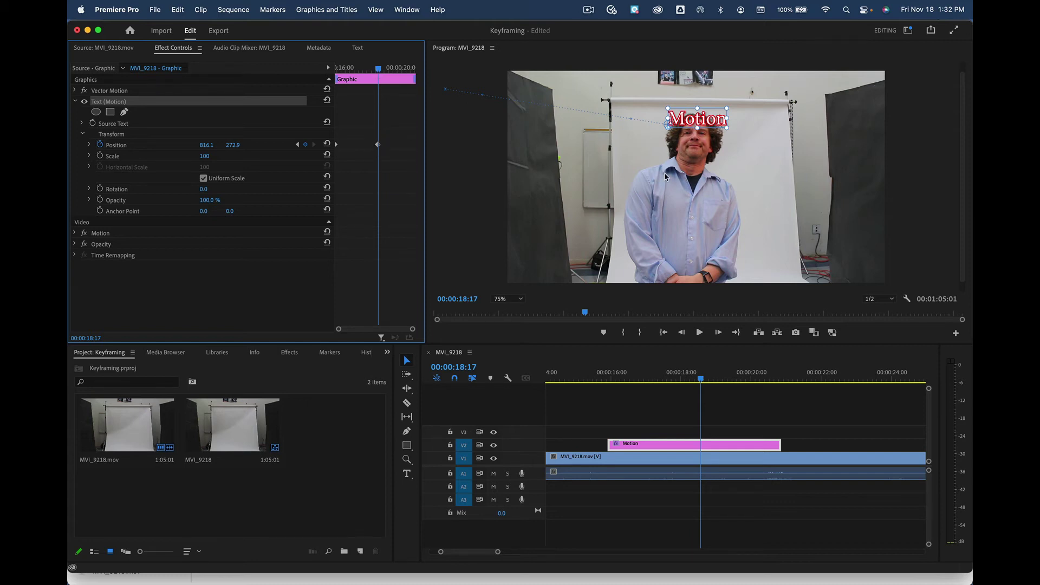
Return to the first Position keyframe, scrub through the title, and extend the Motion clip's end to just past 00:00:21:00
{"action": "left_click", "coordinate": [297, 145]}
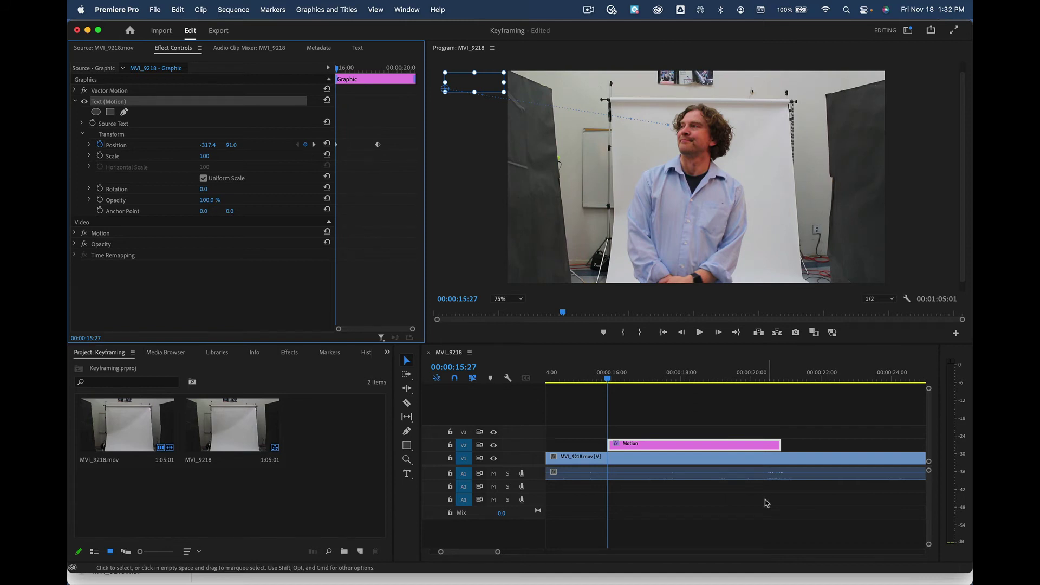
{"action": "left_click_drag", "start_coordinate": [609, 381], "coordinate": [787, 384]}
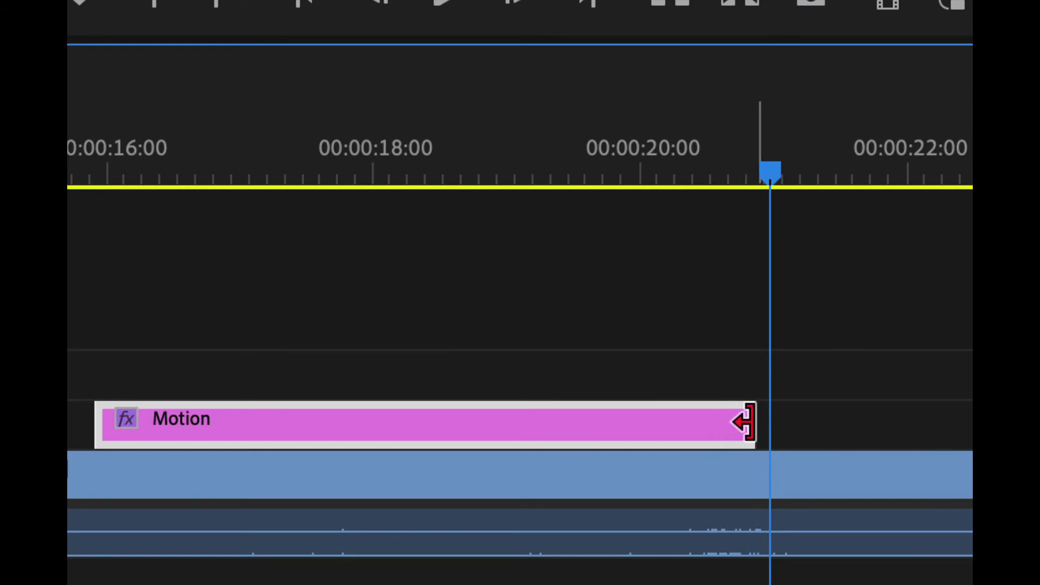
{"action": "left_click_drag", "start_coordinate": [744, 422], "coordinate": [808, 423]}
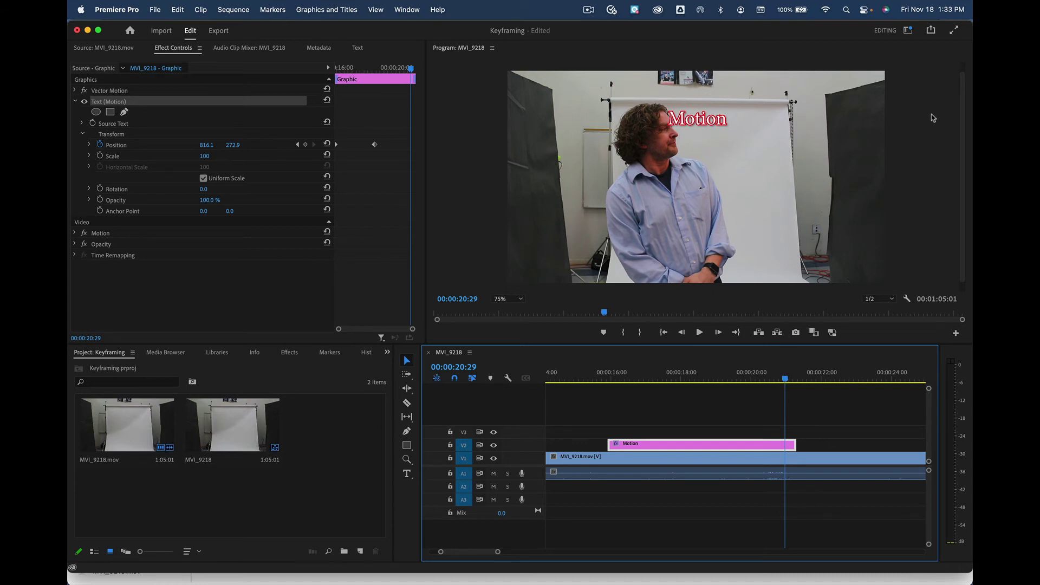
Add a Position keyframe at 00:00:20:29 that moves the Motion text beyond the frame's right edge, and scrub back to 00:00:18:18
{"action": "left_click", "coordinate": [306, 146]}
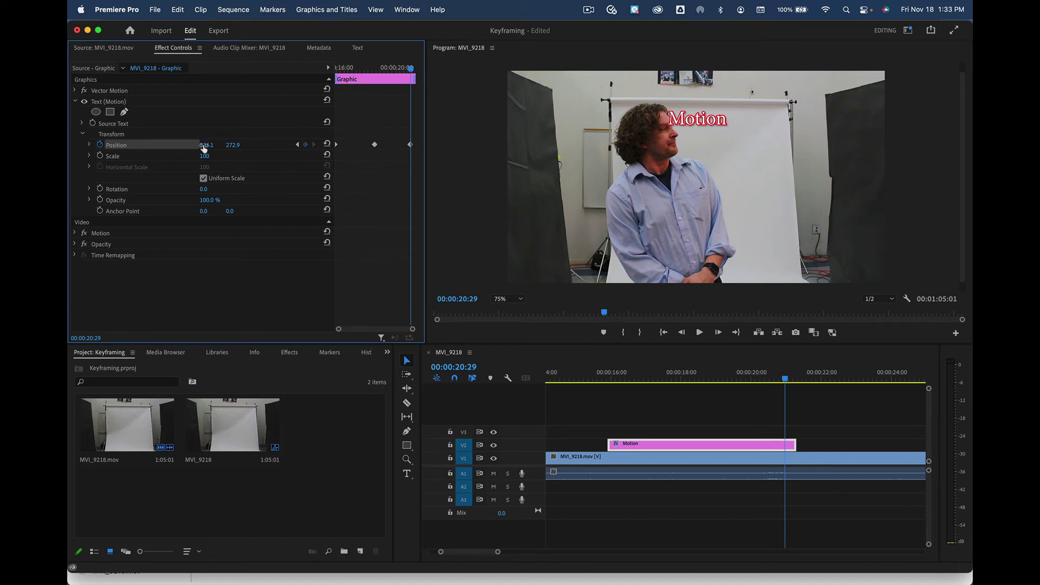
{"action": "left_click_drag", "start_coordinate": [204, 148], "coordinate": [346, 148]}
{"action": "mouse_move", "coordinate": [231, 146]}
{"action": "left_mouse_down"}
{"action": "mouse_move", "coordinate": [217, 145]}
{"action": "mouse_move", "coordinate": [244, 145]}
{"action": "mouse_move", "coordinate": [228, 145]}
{"action": "left_mouse_up"}
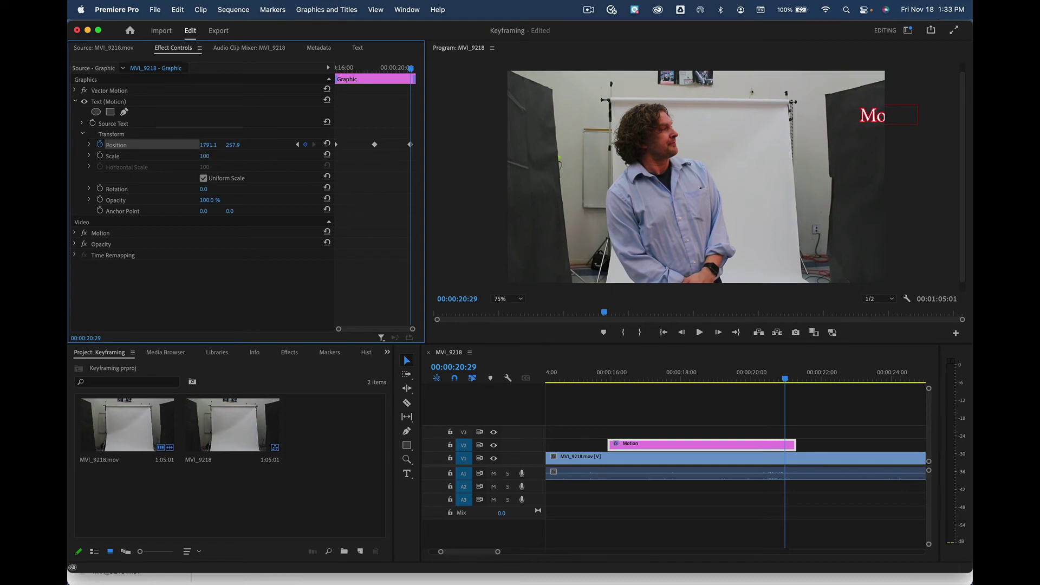
{"action": "left_click_drag", "start_coordinate": [208, 146], "coordinate": [224, 145]}
{"action": "left_click_drag", "start_coordinate": [785, 383], "coordinate": [701, 382]}
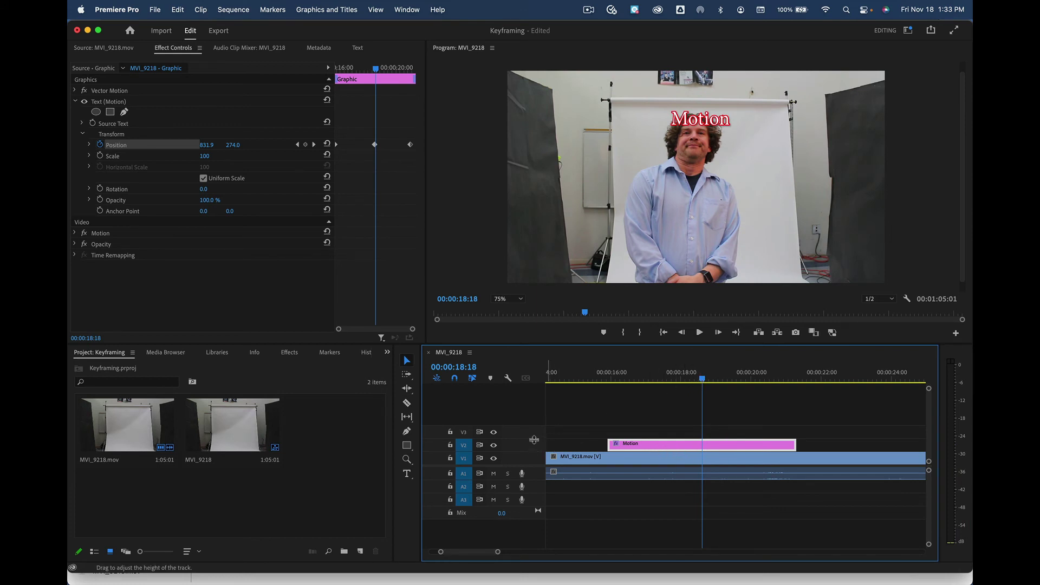
Increase the V2 track height and show the Vector Motion Position keyframes on the Motion clip
{"action": "left_click_drag", "start_coordinate": [534, 438], "coordinate": [533, 424]}
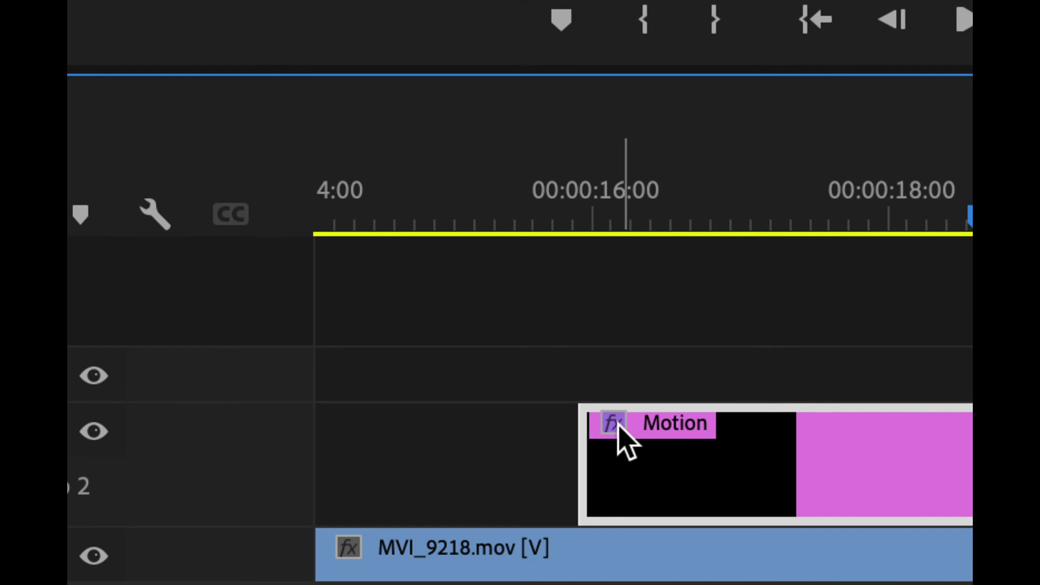
{"action": "left_click", "coordinate": [617, 428]}
{"action": "mouse_move", "coordinate": [678, 490]}
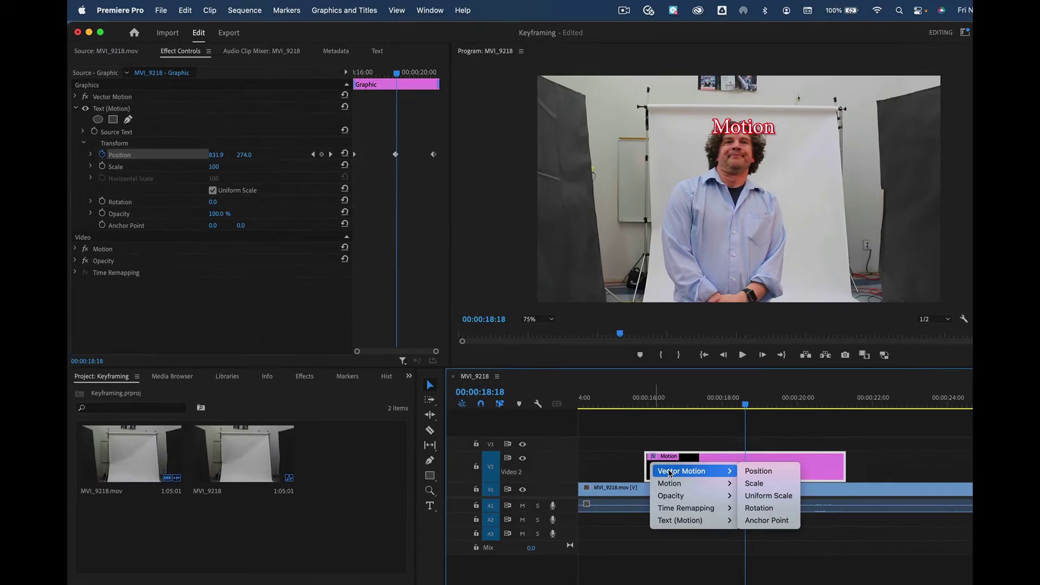
{"action": "mouse_move", "coordinate": [662, 457]}
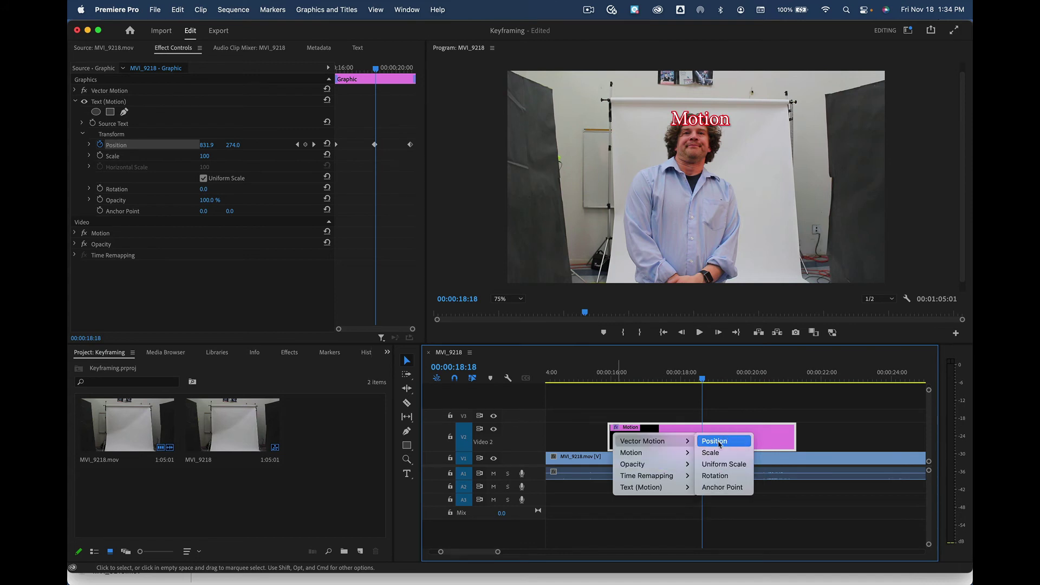
{"action": "left_click", "coordinate": [719, 443]}
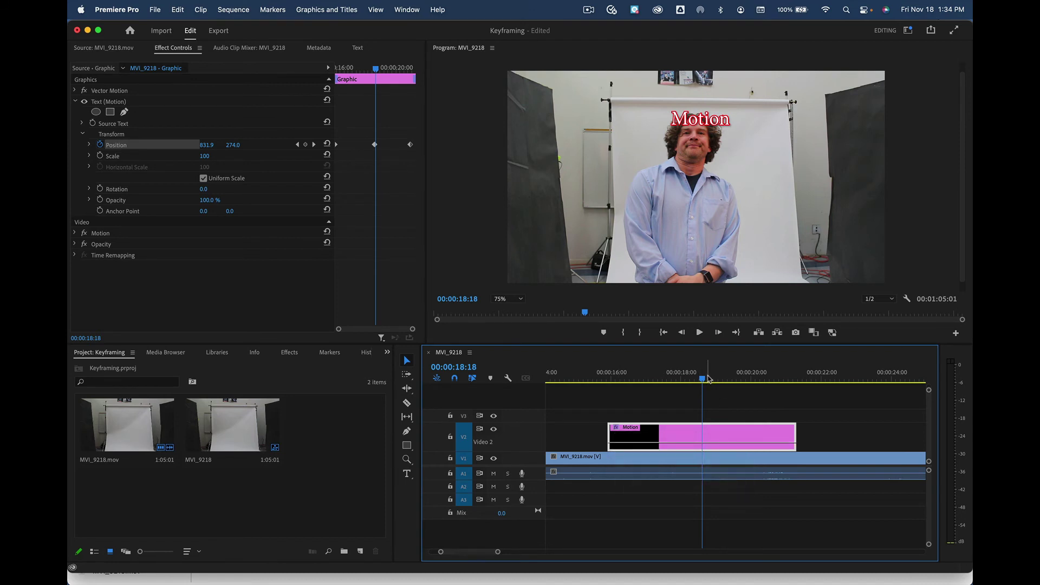
Switch the Motion clip's displayed keyframe property to Opacity and scrub the playhead to 00:00:17:16
{"action": "left_click_drag", "start_coordinate": [703, 381], "coordinate": [652, 386]}
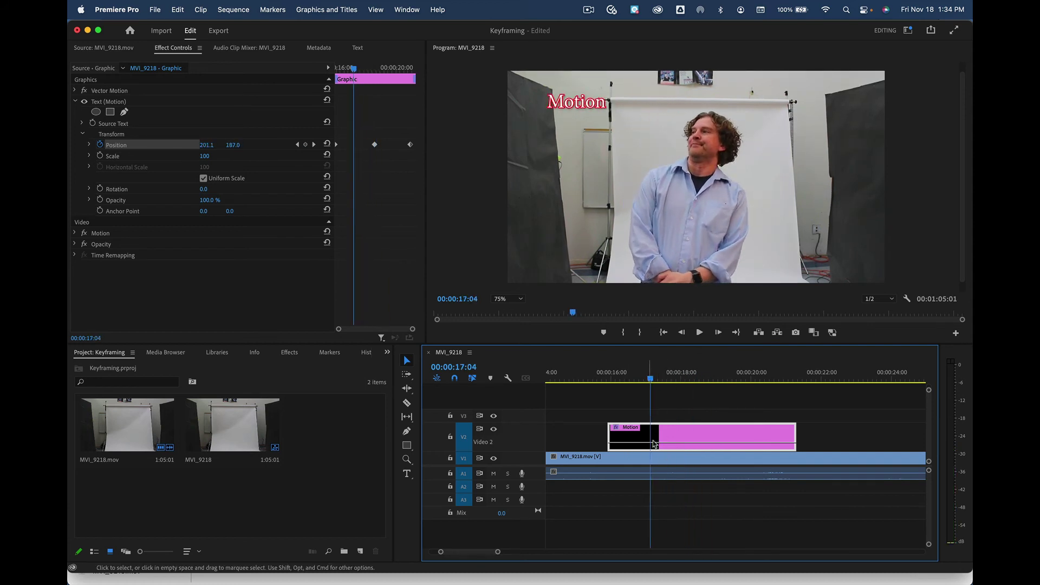
{"action": "left_click", "coordinate": [617, 430]}
{"action": "mouse_move", "coordinate": [648, 465]}
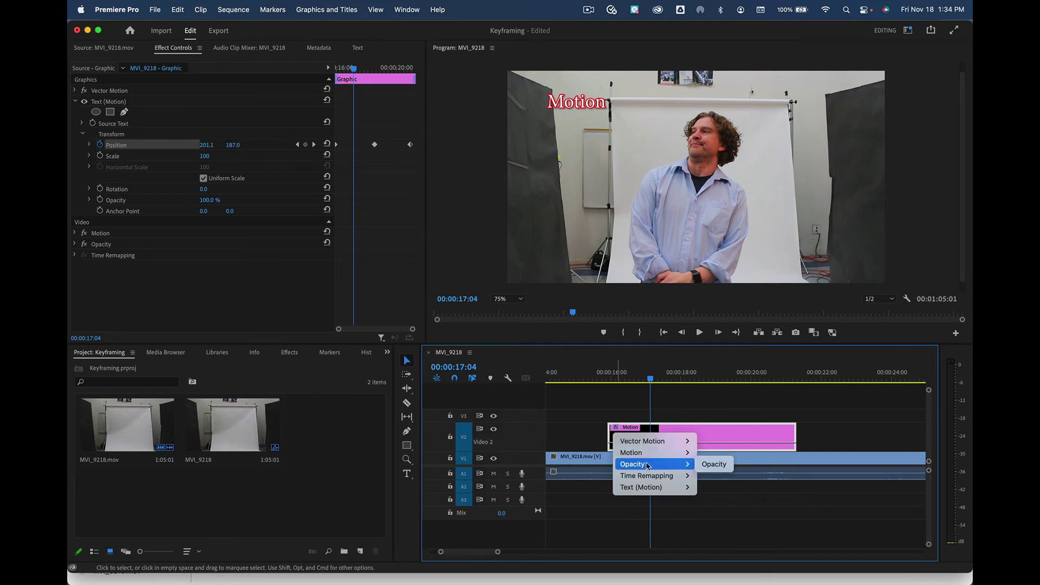
{"action": "left_click", "coordinate": [713, 465]}
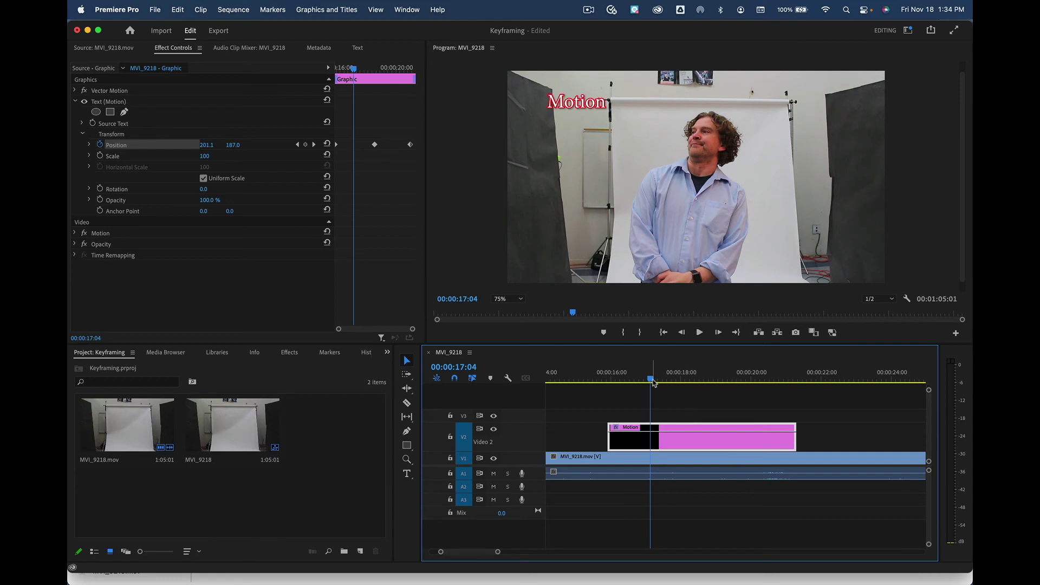
{"action": "mouse_move", "coordinate": [652, 381]}
{"action": "left_mouse_down"}
{"action": "mouse_move", "coordinate": [638, 379]}
{"action": "mouse_move", "coordinate": [647, 379]}
{"action": "left_mouse_up"}
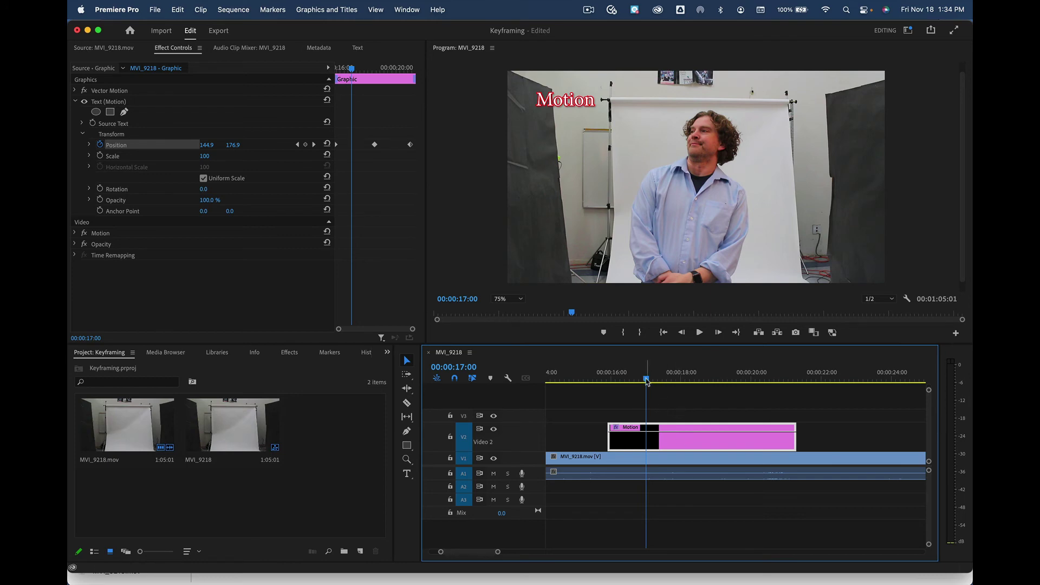
{"action": "left_click_drag", "start_coordinate": [646, 381], "coordinate": [658, 381]}
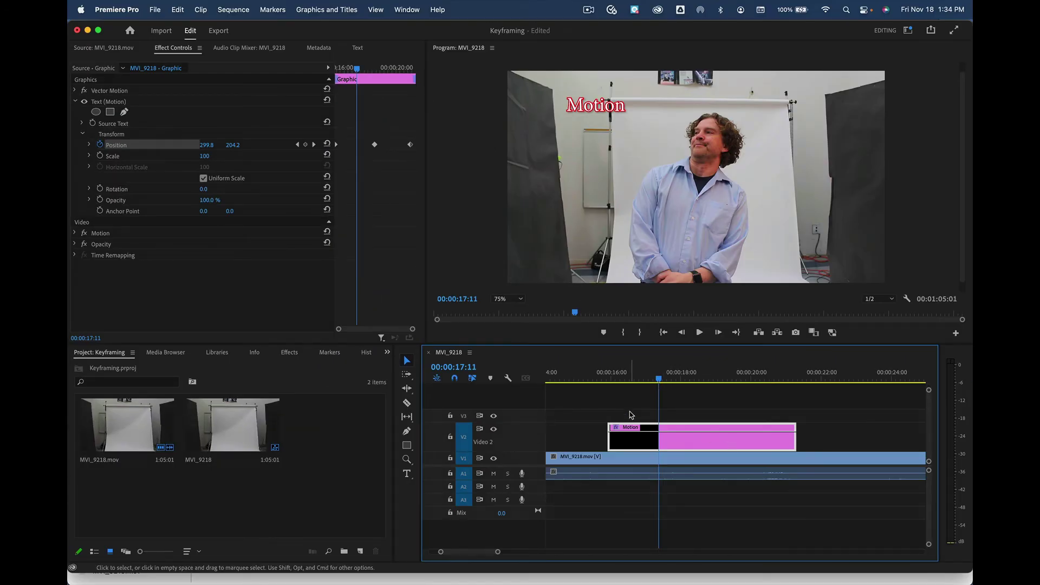
{"action": "mouse_move", "coordinate": [658, 381]}
{"action": "left_mouse_down"}
{"action": "mouse_move", "coordinate": [620, 381]}
{"action": "mouse_move", "coordinate": [665, 383]}
{"action": "left_mouse_up"}
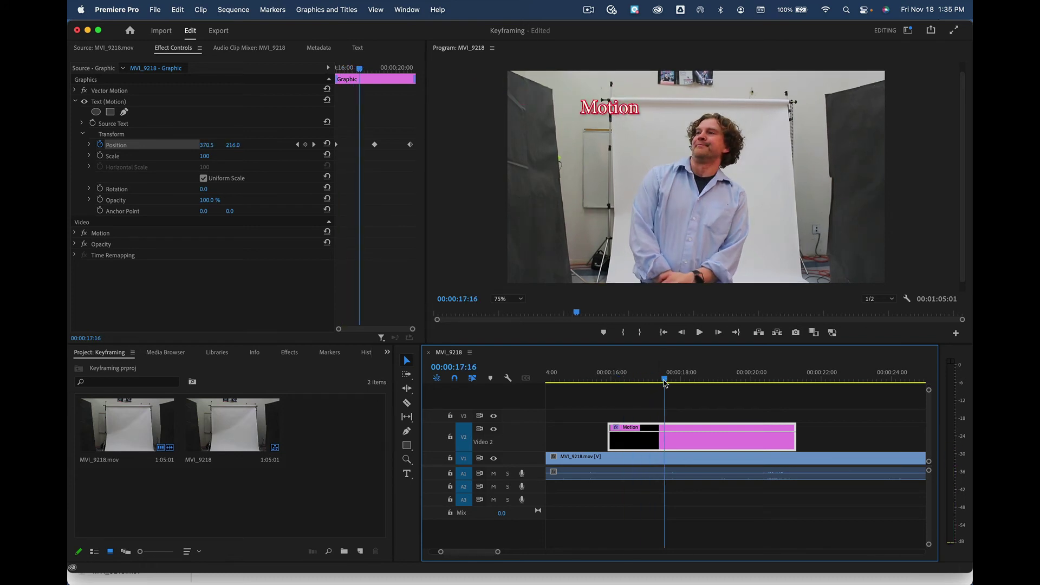
Move the playhead to the start of the Motion clip at 00:00:15:27 and switch to Chrome
{"action": "left_click_drag", "start_coordinate": [665, 383], "coordinate": [607, 382]}
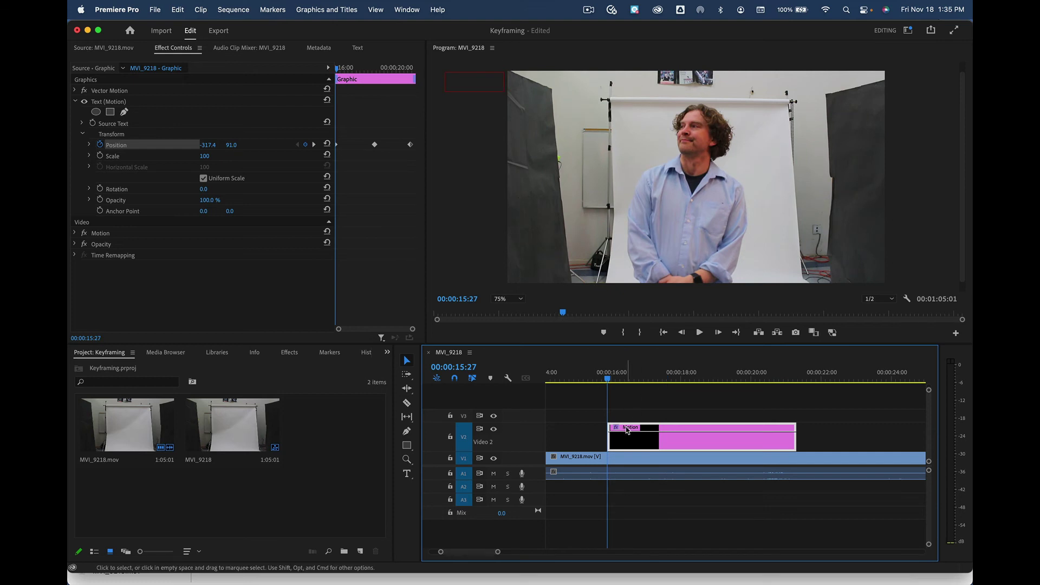
{"action": "key", "text": "super+Tab"}
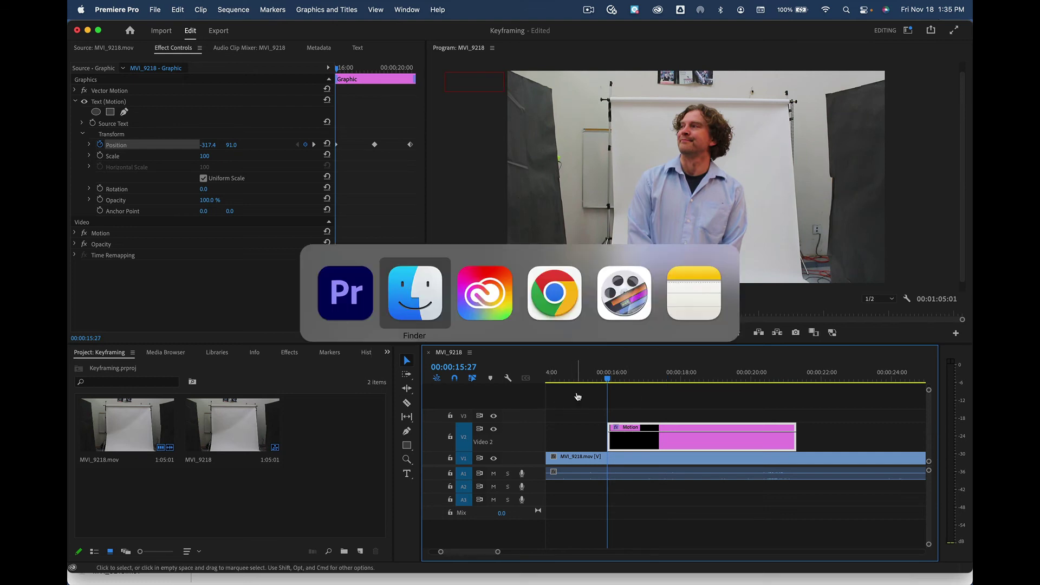
{"action": "key", "text": "super+Tab"}
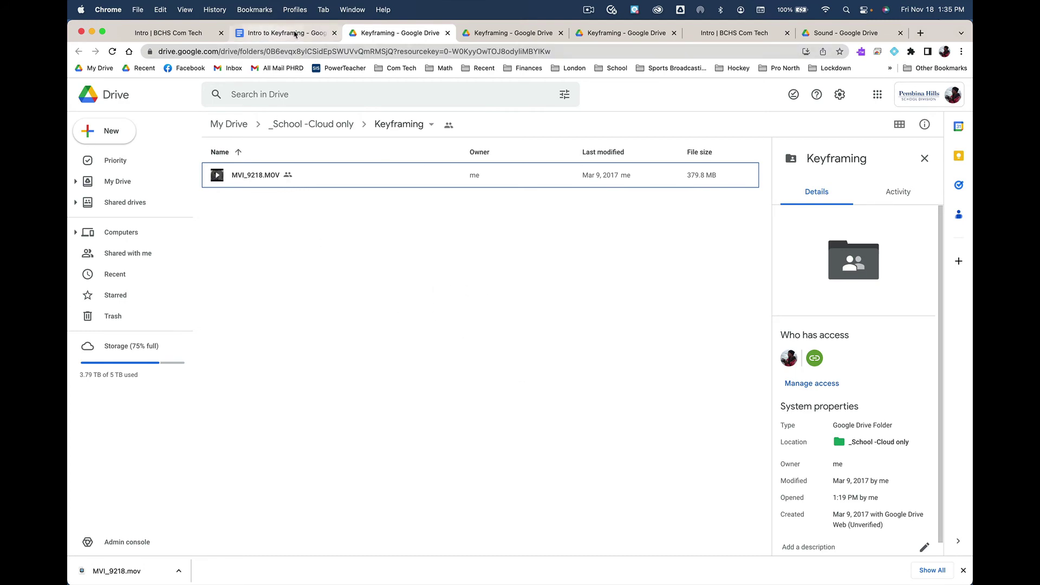
From the BCHS Com Tech movie-making intro page, open BCHS Special FX Files and its Sound folder
{"action": "left_click", "coordinate": [165, 24]}
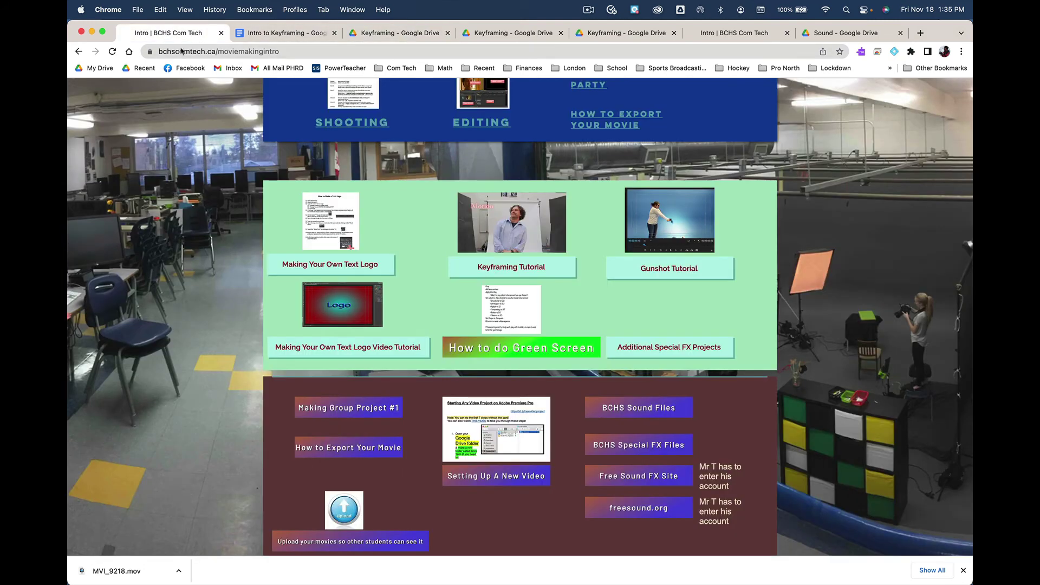
{"action": "scroll", "coordinate": [540, 321], "scroll_direction": "down", "scroll_amount": 2}
{"action": "scroll", "coordinate": [540, 321], "scroll_direction": "down", "scroll_amount": 1}
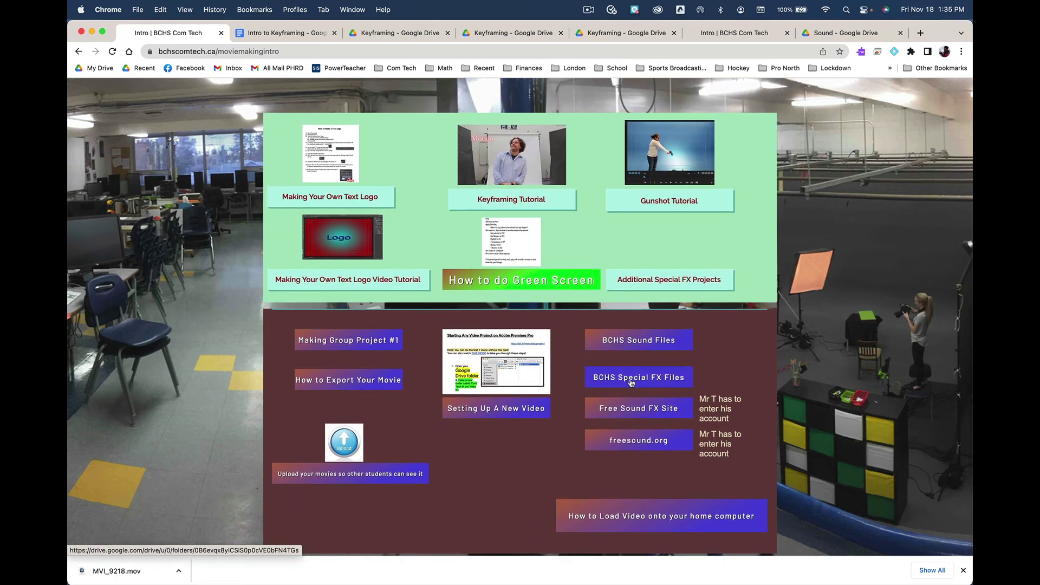
{"action": "left_click", "coordinate": [626, 378]}
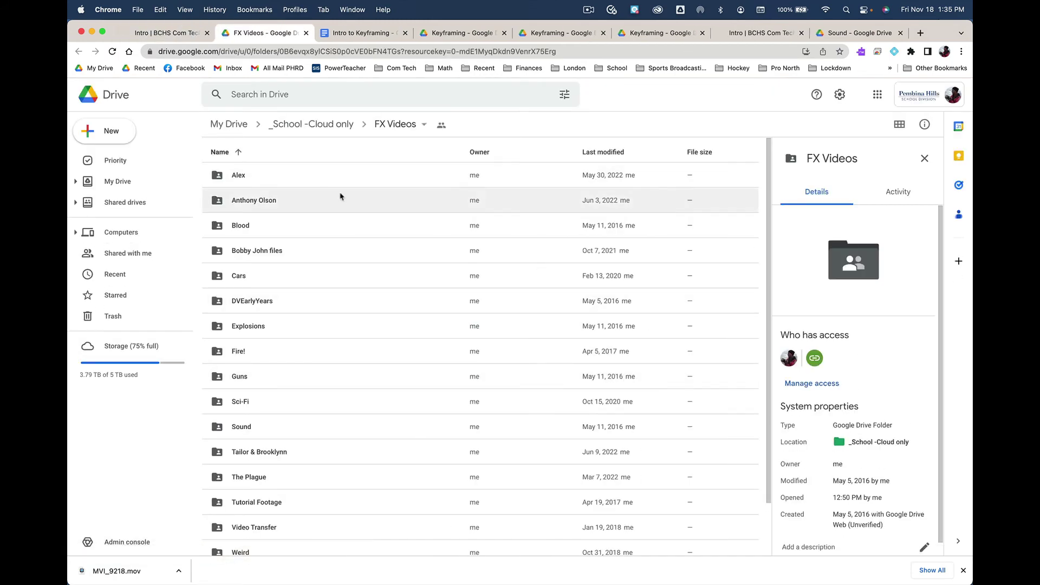
{"action": "double_click", "coordinate": [239, 428]}
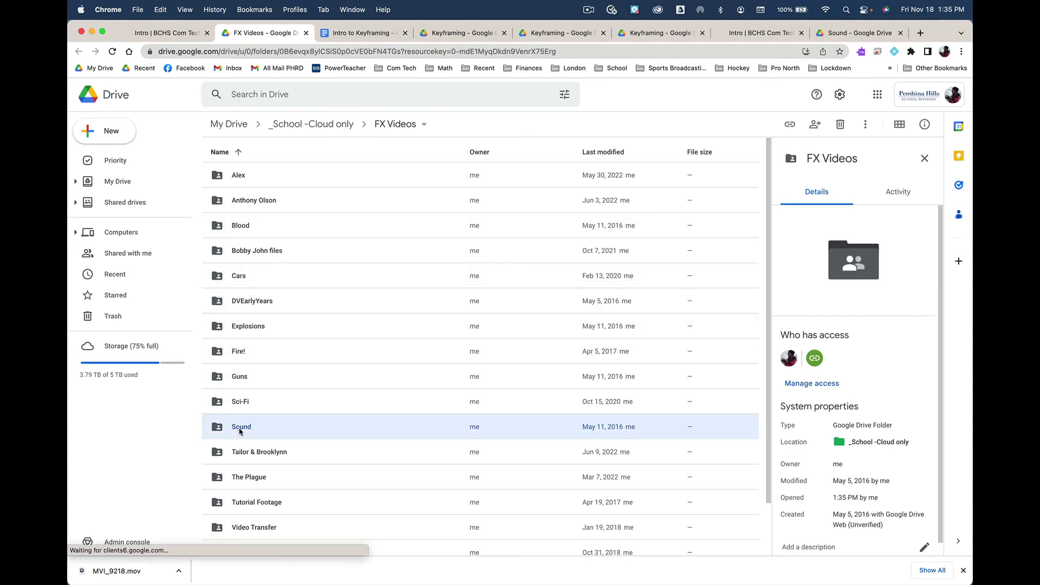
Look through the sound effect files in the Drive folder and select Bee Sound Effect(720p).mp4
{"action": "scroll", "coordinate": [366, 267], "scroll_direction": "down", "scroll_amount": 4}
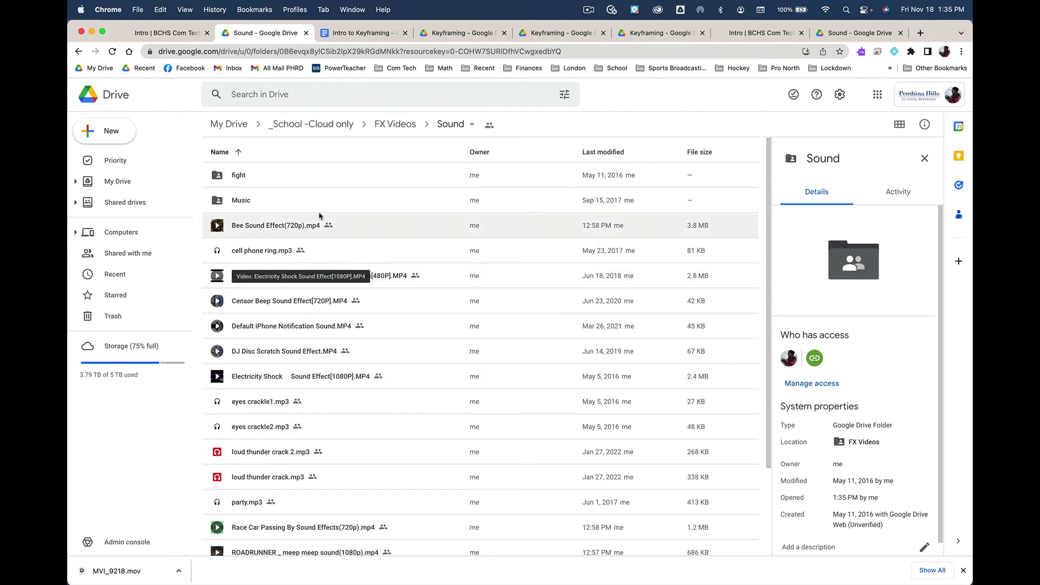
{"action": "left_click", "coordinate": [248, 228]}
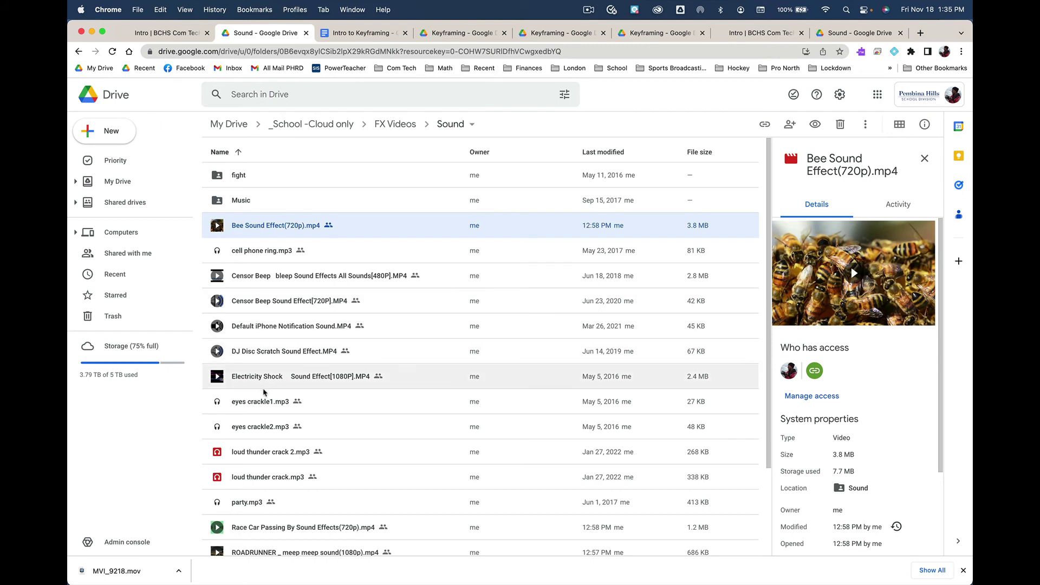
{"action": "scroll", "coordinate": [264, 392], "scroll_direction": "down", "scroll_amount": 5}
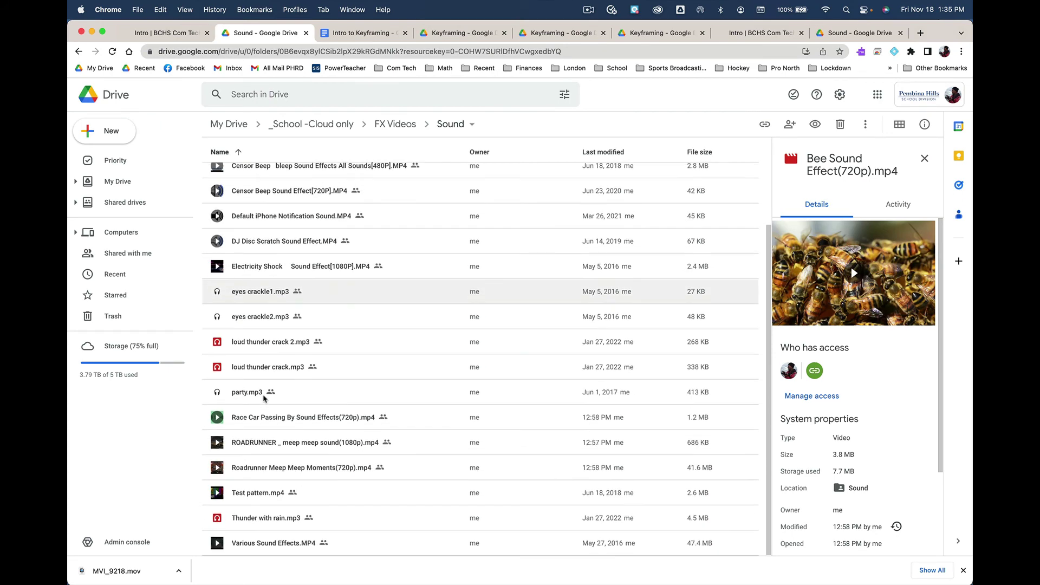
{"action": "scroll", "coordinate": [264, 469], "scroll_direction": "up", "scroll_amount": 5}
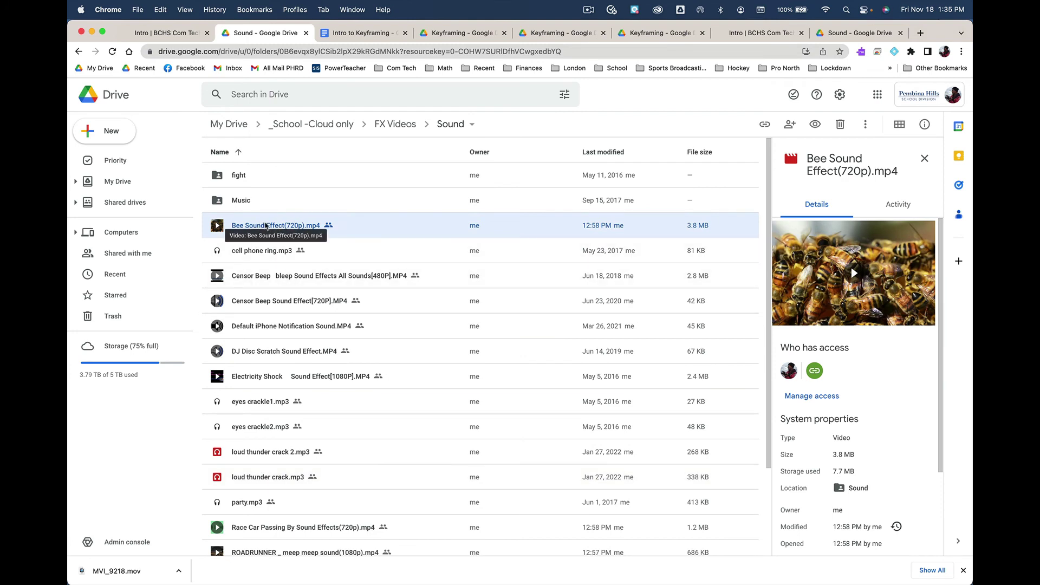
{"action": "left_click", "coordinate": [332, 222]}
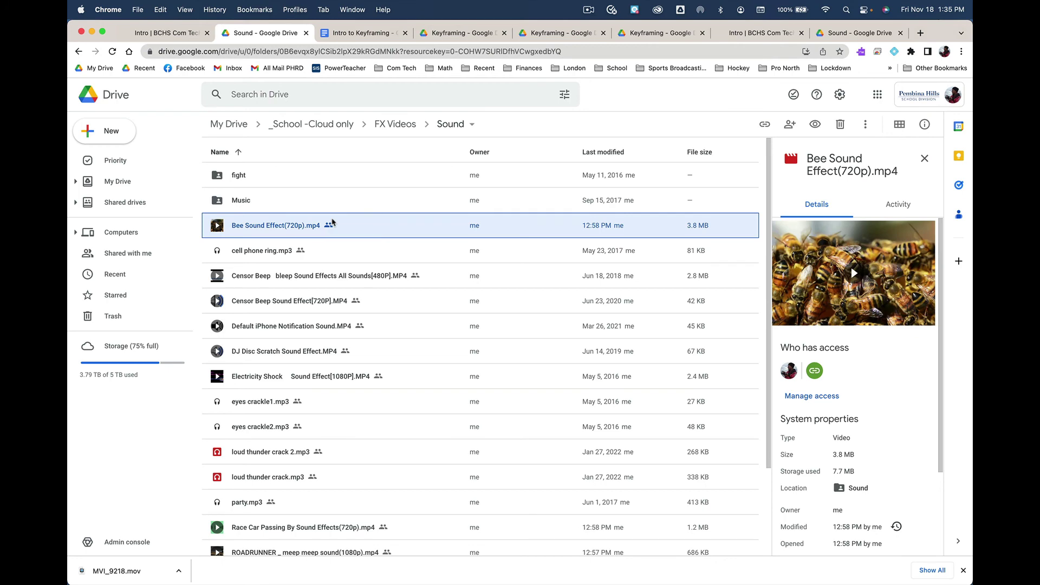
Switch to Finder, copy the bee, race car and two Roadrunner MP4 files from Downloads into media-keyframing, and open that folder
{"action": "key", "text": "super+Tab"}
{"action": "key", "text": "super+Tab"}
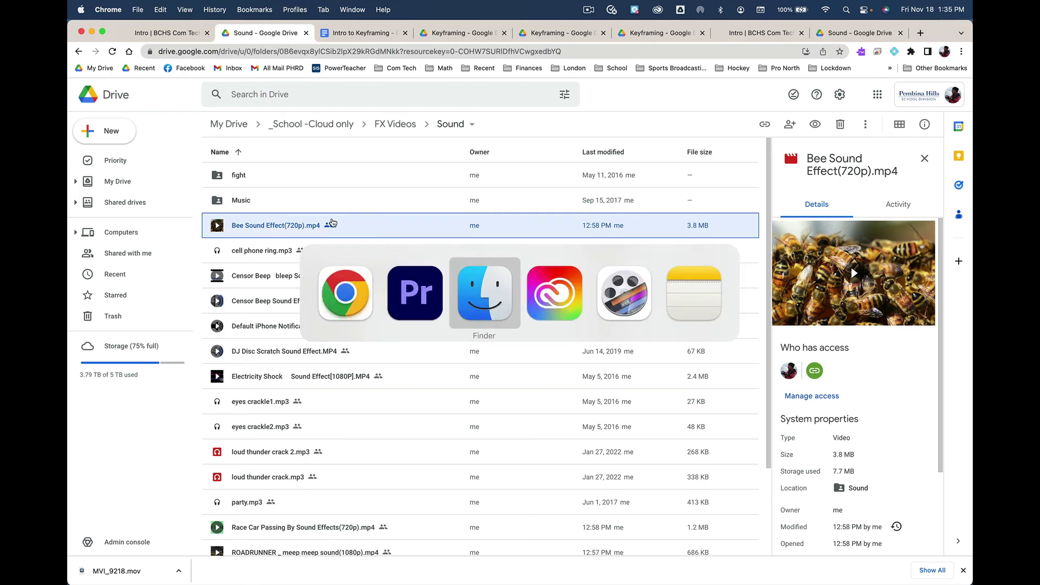
{"action": "left_click", "coordinate": [426, 435]}
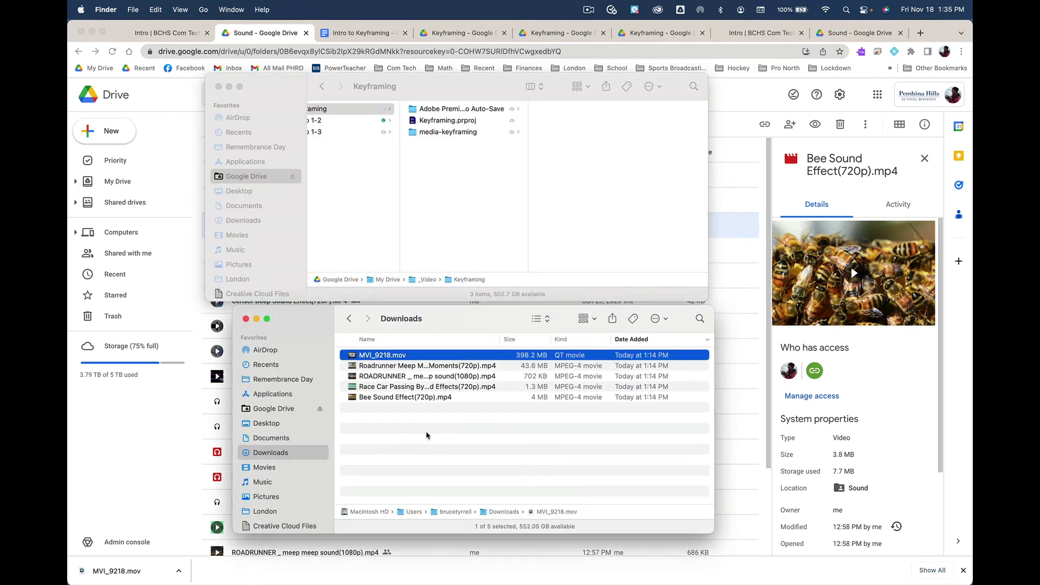
{"action": "left_click_drag", "start_coordinate": [426, 435], "coordinate": [408, 370]}
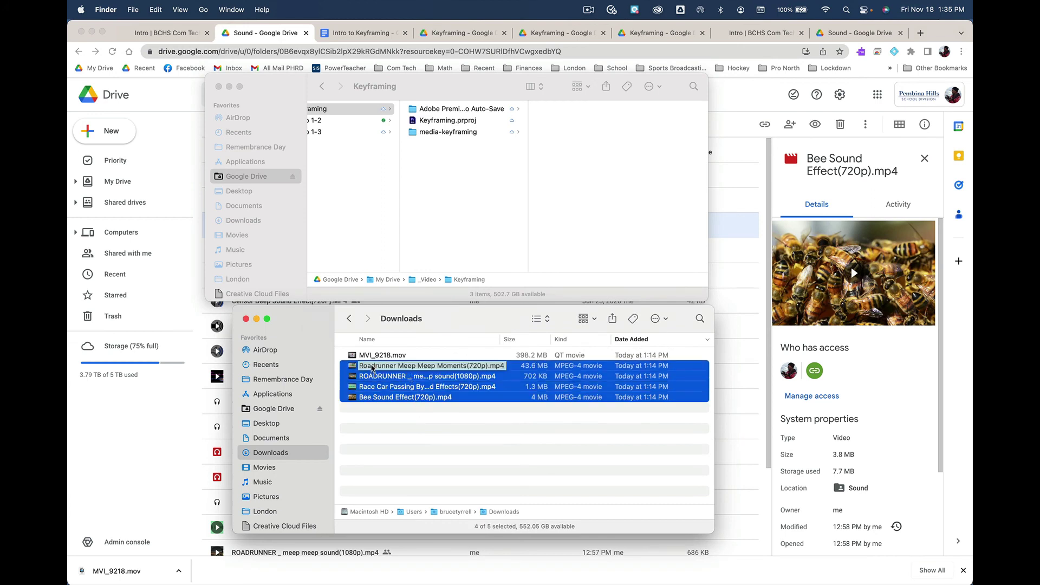
{"action": "left_click_drag", "start_coordinate": [373, 368], "coordinate": [461, 134]}
{"action": "key", "text": "super+grave"}
{"action": "left_click", "coordinate": [479, 135]}
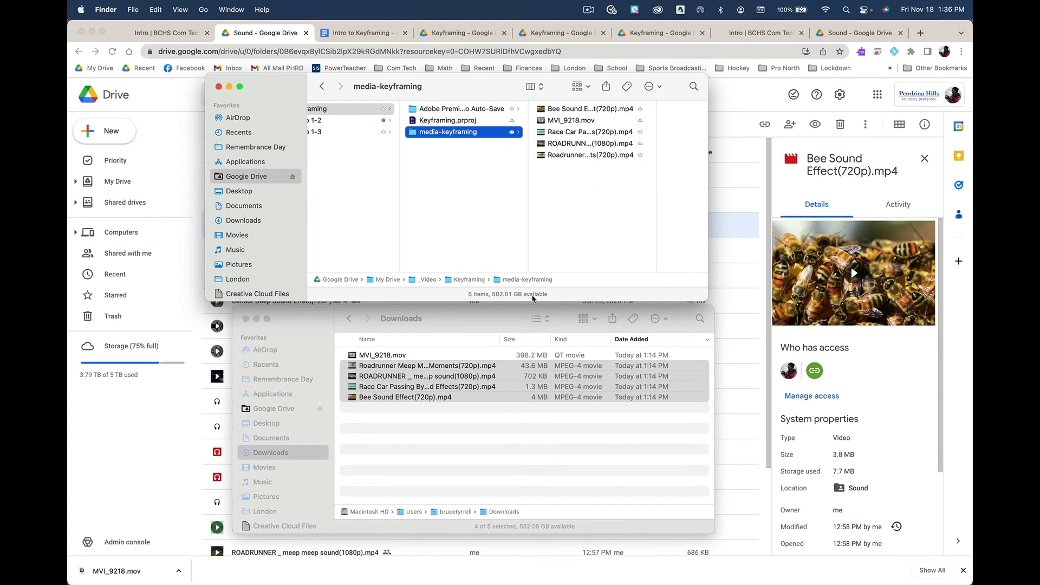
Switch to Premiere Pro and import the bee, race car and both Roadrunner MP4 files from media-keyframing into the project
{"action": "left_click", "coordinate": [392, 568]}
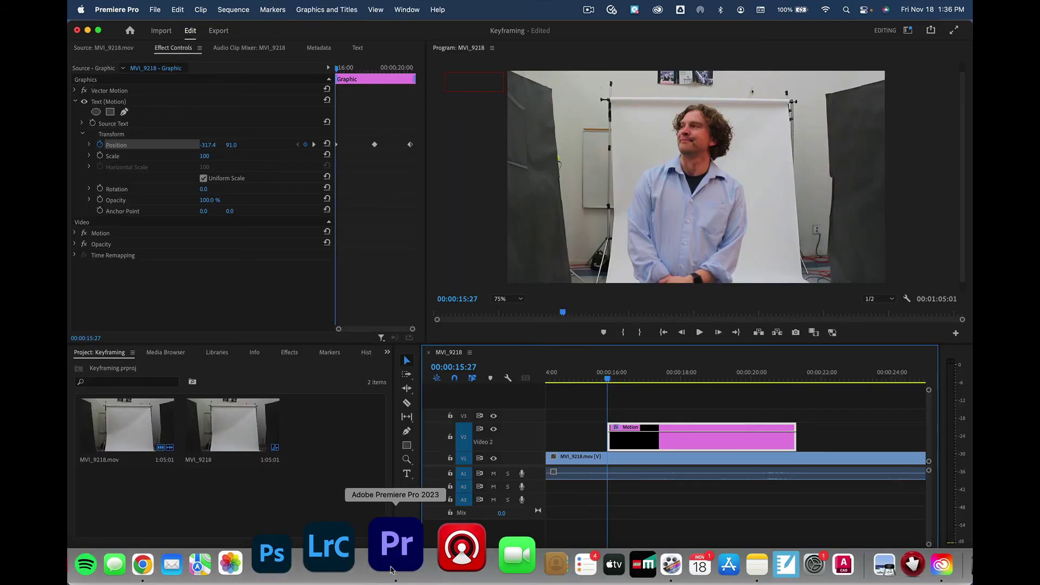
{"action": "double_click", "coordinate": [329, 461]}
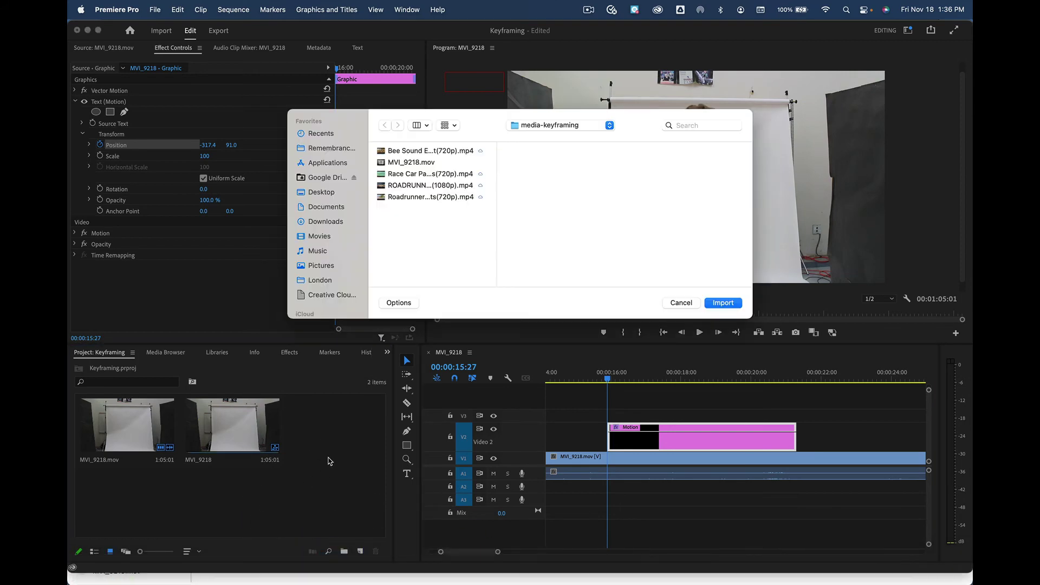
{"action": "left_click", "coordinate": [441, 153]}
{"action": "left_click", "coordinate": [427, 174], "text": "super"}
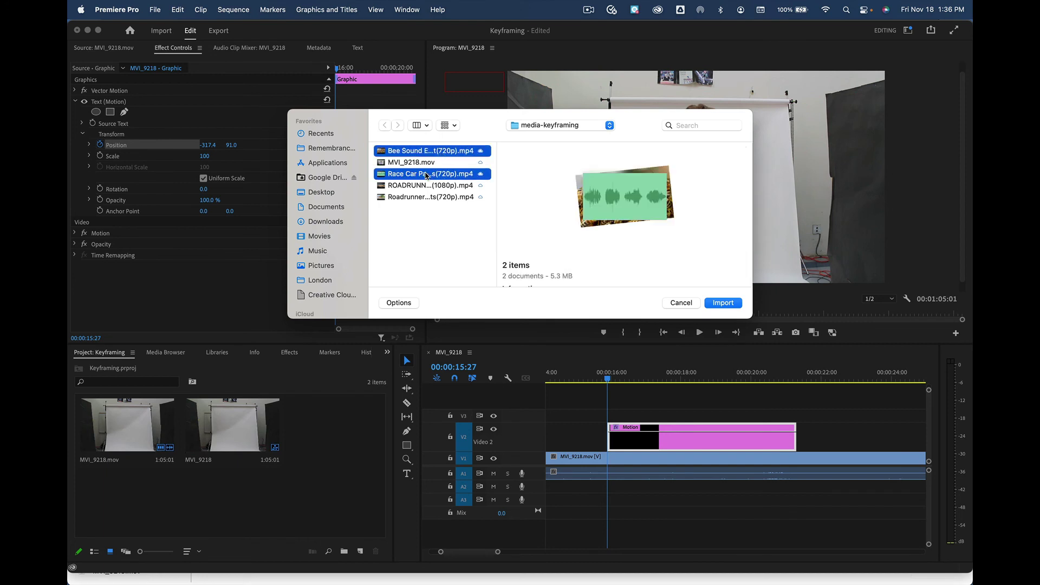
{"action": "left_click", "coordinate": [421, 187], "text": "super"}
{"action": "left_click", "coordinate": [419, 199], "text": "super"}
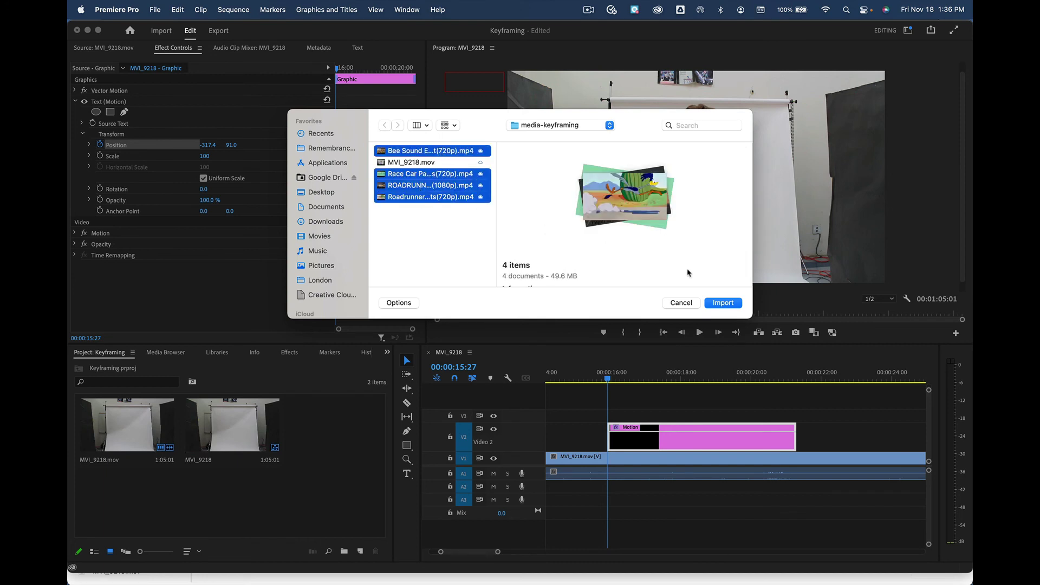
{"action": "left_click", "coordinate": [724, 303]}
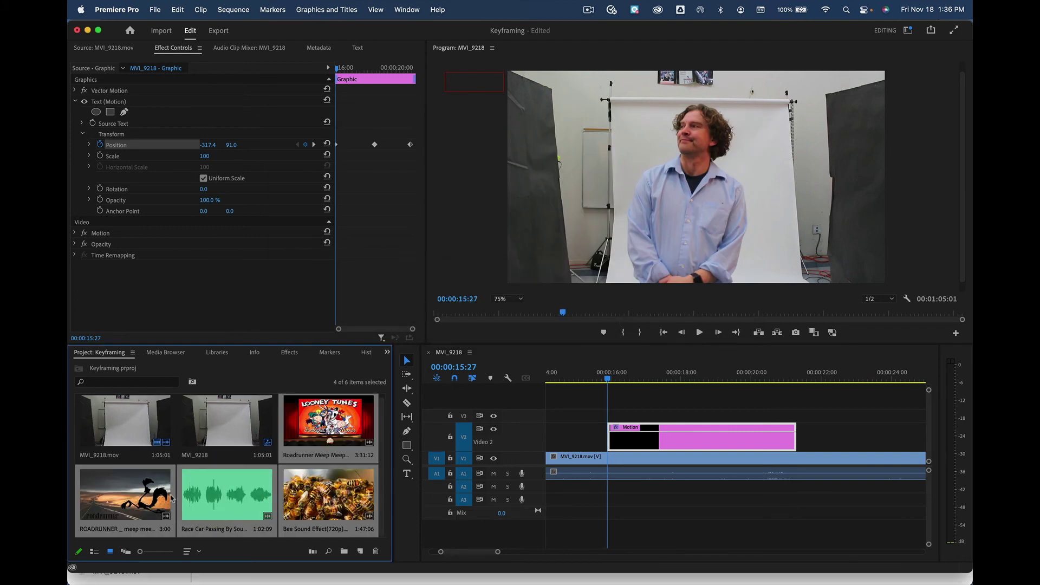
Open Bee Sound Effect(720p).mp4 as an audio waveform and mark an In point and an Out point at 00:00:28:06
{"action": "double_click", "coordinate": [328, 495]}
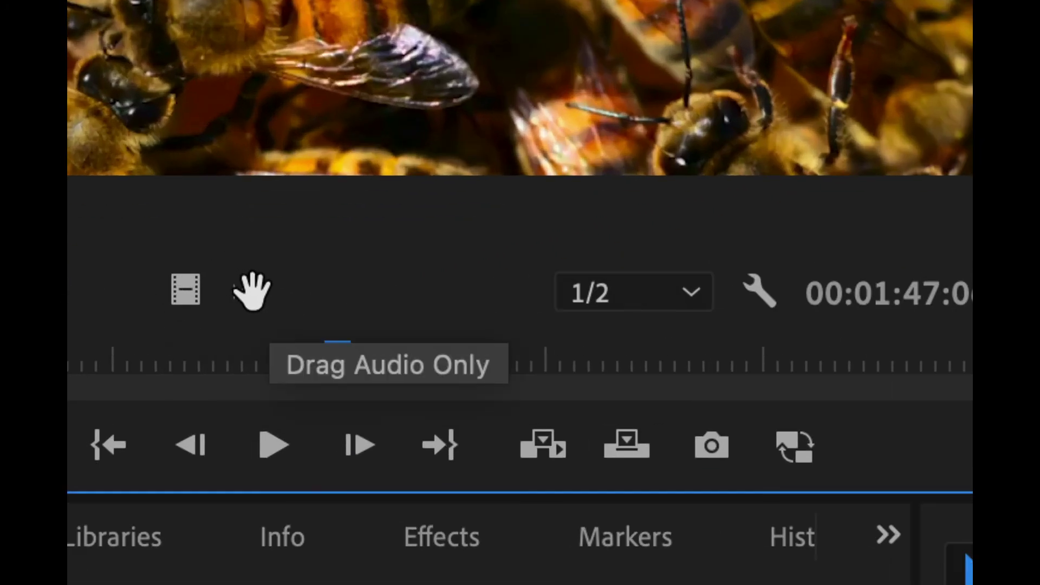
{"action": "left_click", "coordinate": [253, 293]}
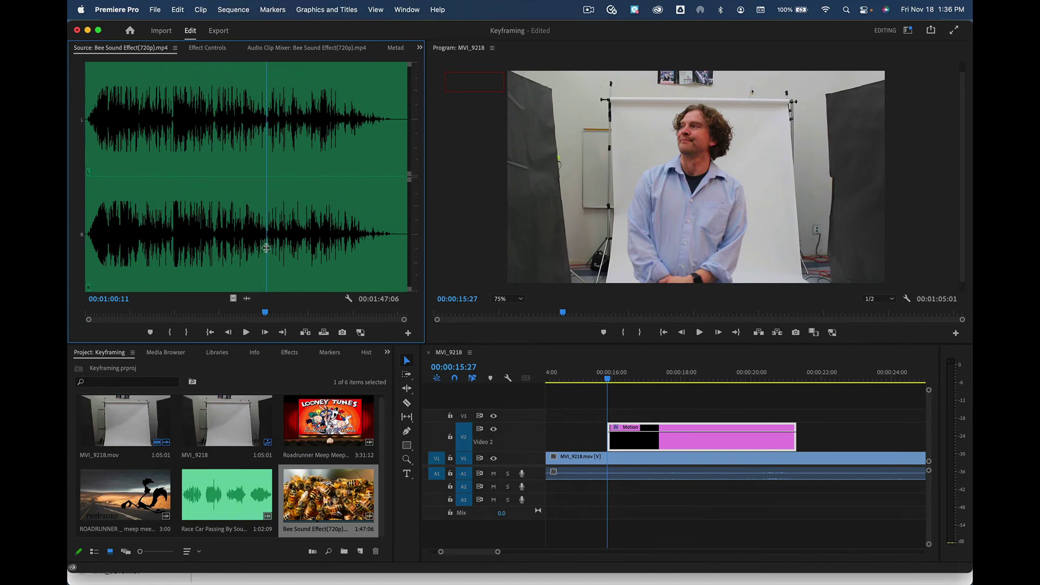
{"action": "left_click_drag", "start_coordinate": [267, 187], "coordinate": [170, 177]}
{"action": "key", "text": "i"}
{"action": "key", "text": "o"}
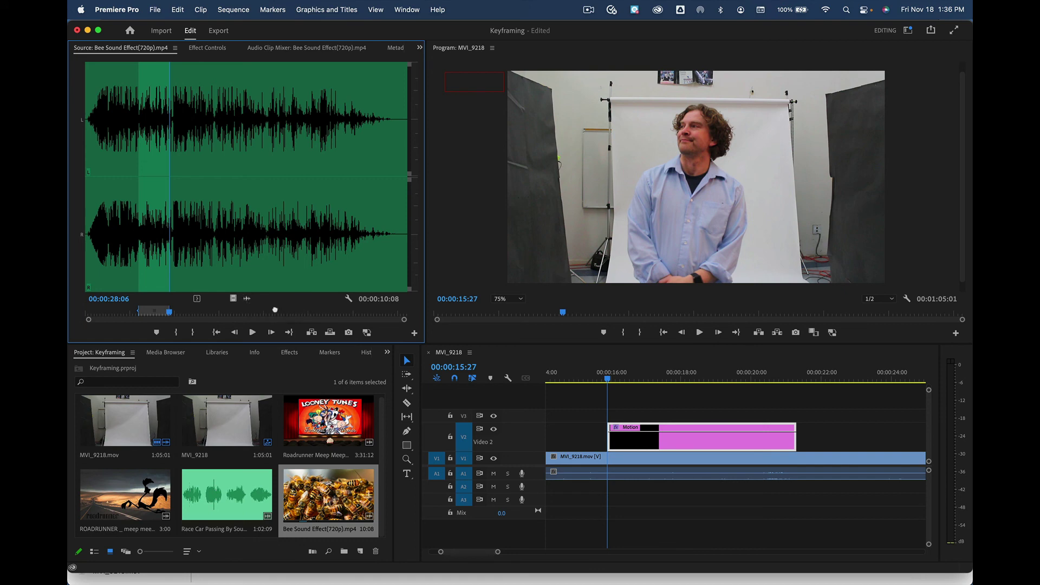
Place only the marked bee audio on A2, increase that track's height, and shift the clip to start slightly before the Motion title
{"action": "left_click_drag", "start_coordinate": [248, 298], "coordinate": [617, 496]}
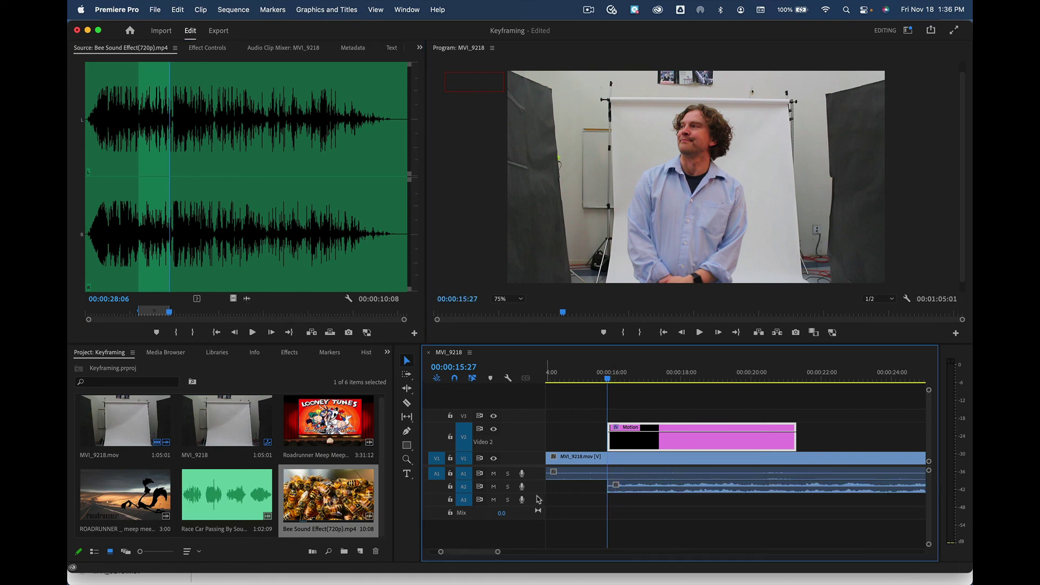
{"action": "left_click_drag", "start_coordinate": [538, 491], "coordinate": [538, 504]}
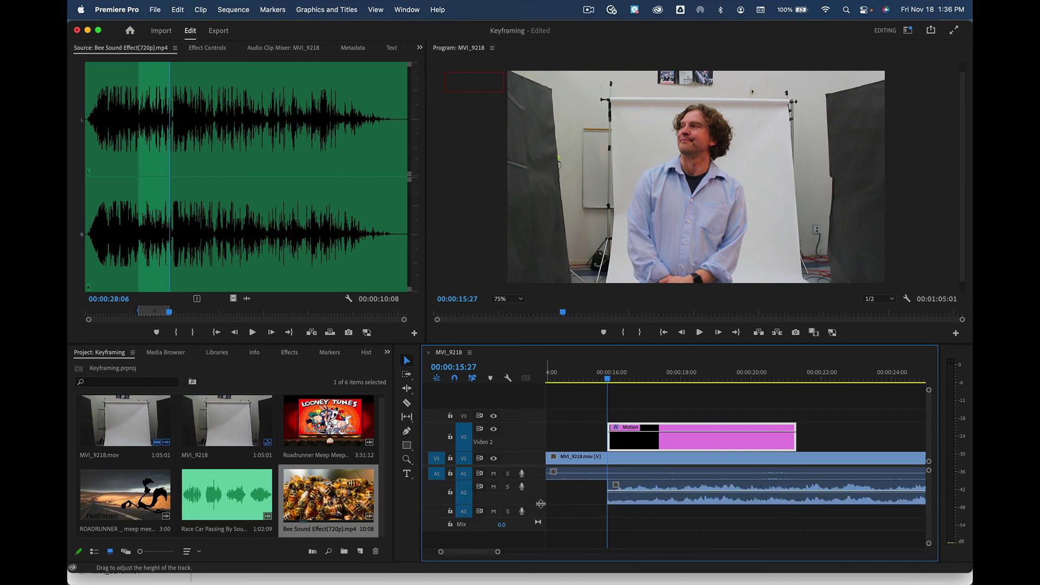
{"action": "left_click_drag", "start_coordinate": [689, 485], "coordinate": [678, 485]}
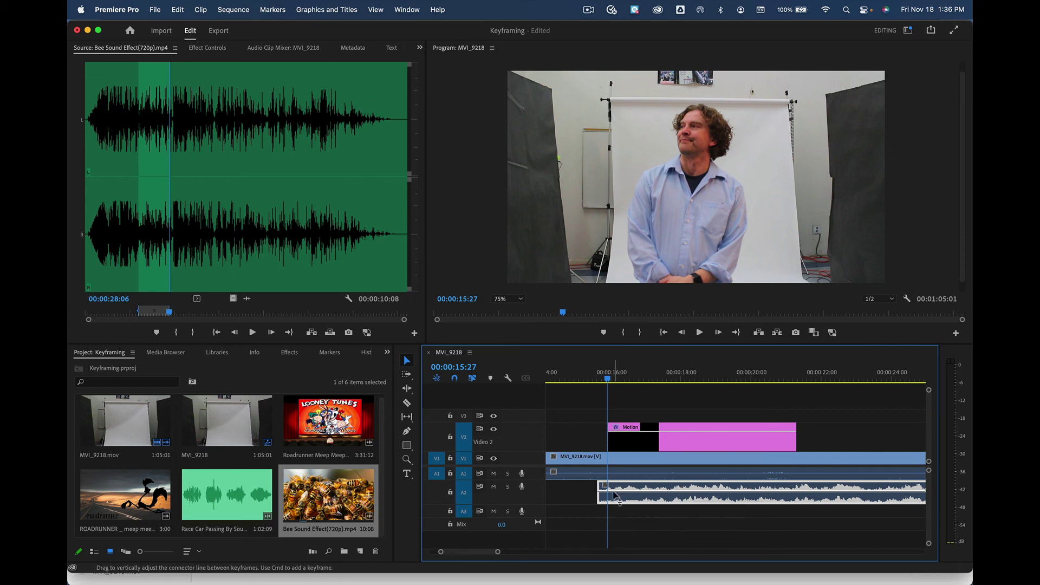
Add a volume keyframe near the start of the bee audio clip with the Pen tool, readjust A2's height, and deselect the clip
{"action": "key", "text": "p"}
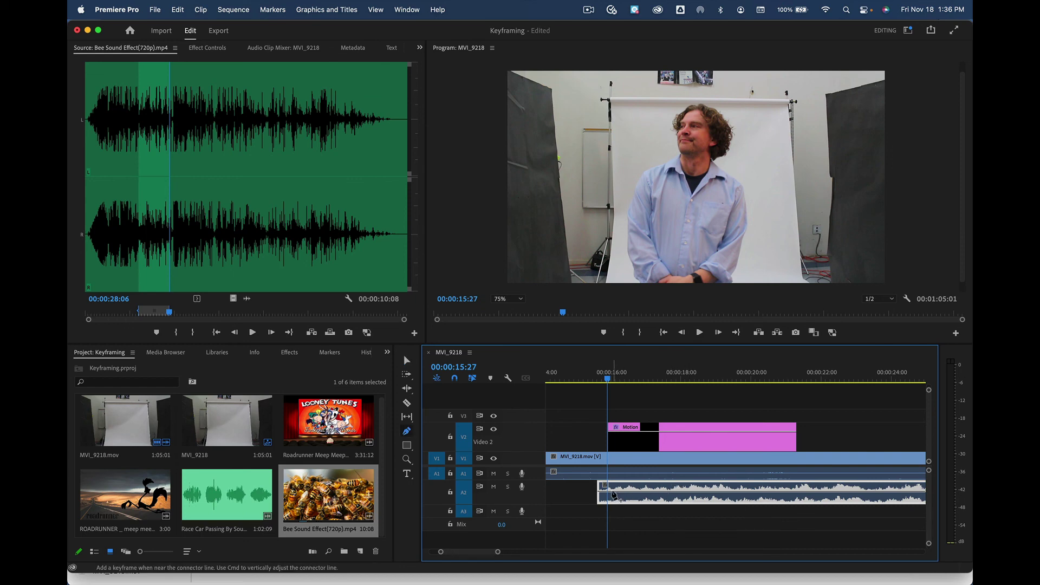
{"action": "left_click", "coordinate": [614, 493]}
{"action": "double_click", "coordinate": [538, 488]}
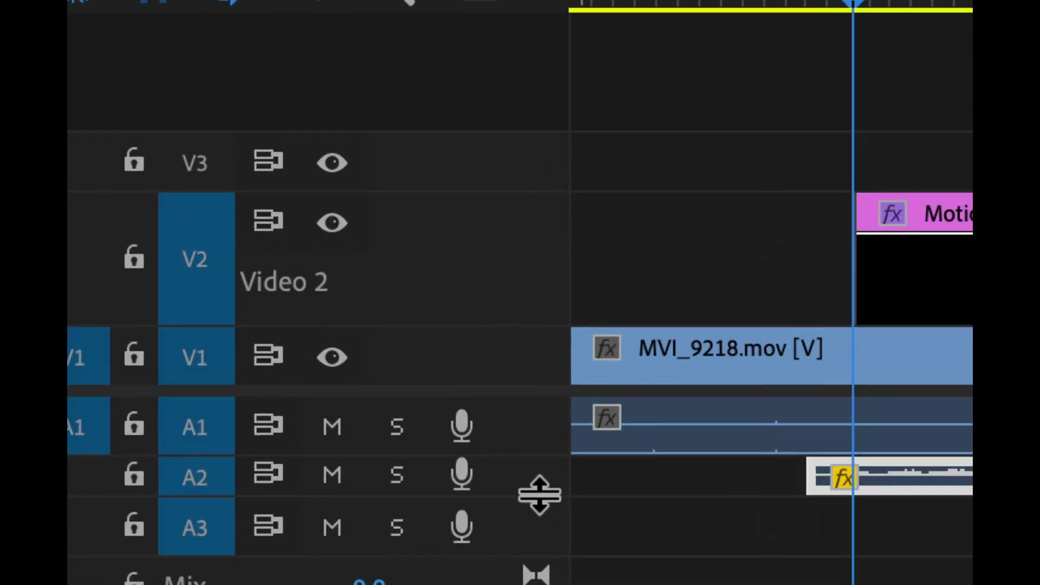
{"action": "left_click_drag", "start_coordinate": [539, 495], "coordinate": [547, 541]}
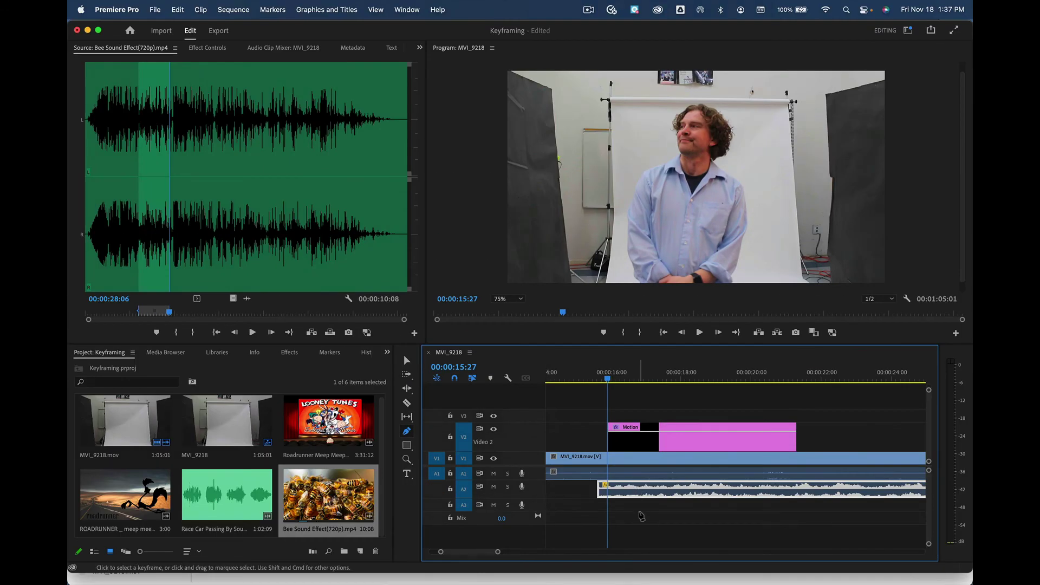
{"action": "left_click", "coordinate": [644, 517]}
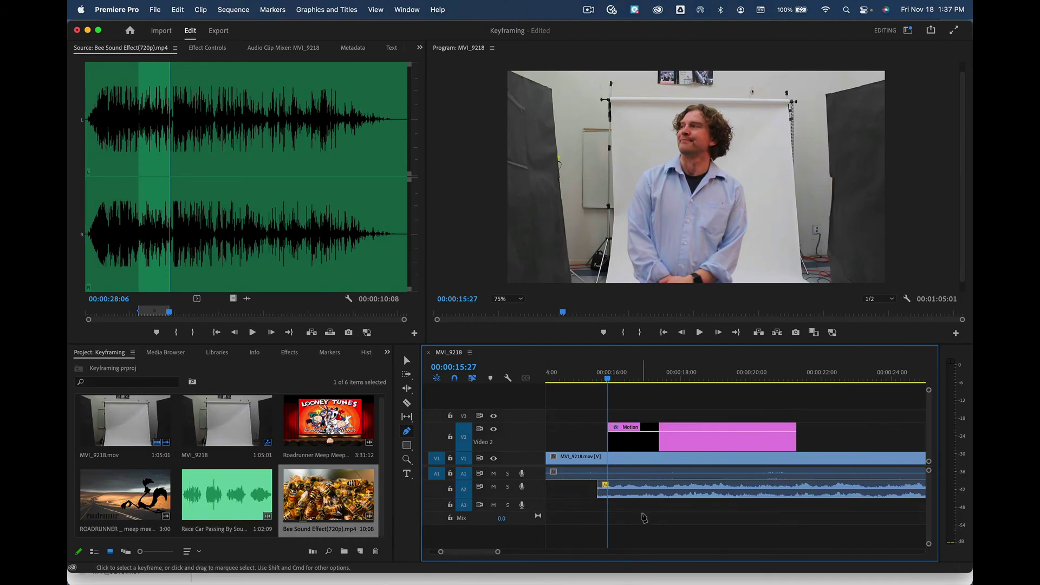
Enlarge the A2 track and add a second volume keyframe at the very beginning of the bee audio clip
{"action": "key", "text": "v"}
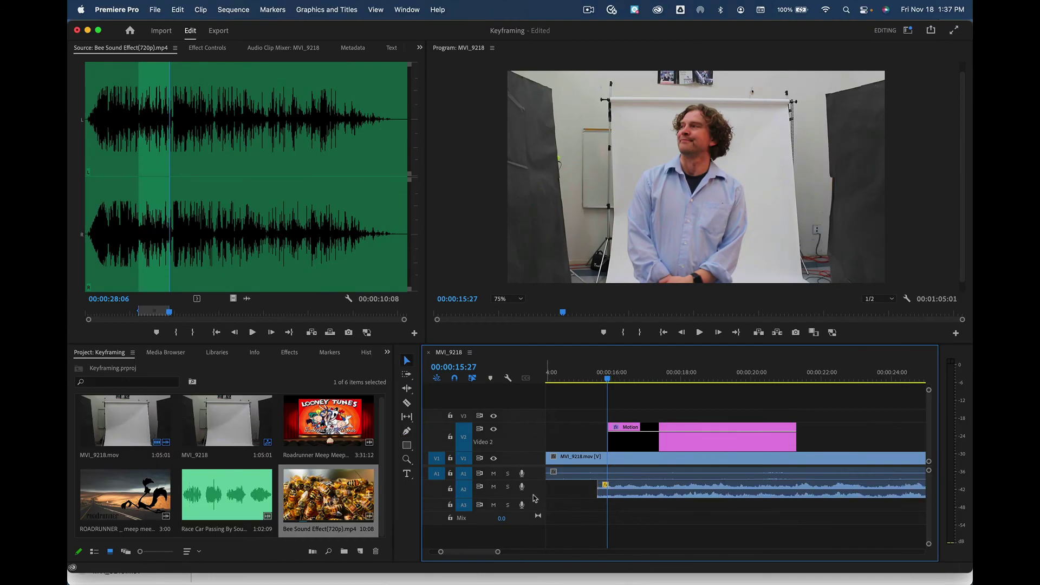
{"action": "left_click_drag", "start_coordinate": [536, 498], "coordinate": [535, 504]}
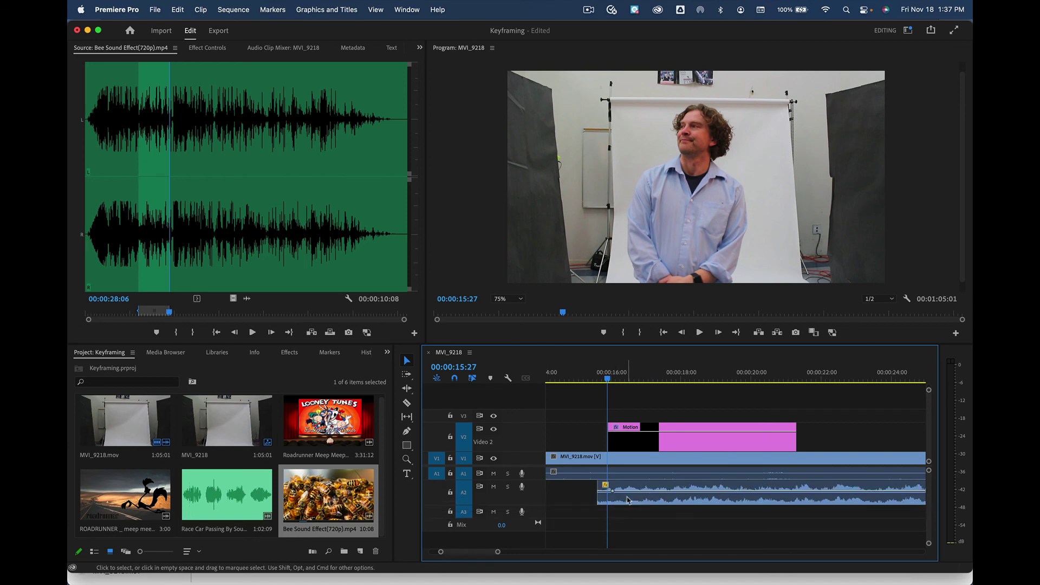
{"action": "key", "text": "p"}
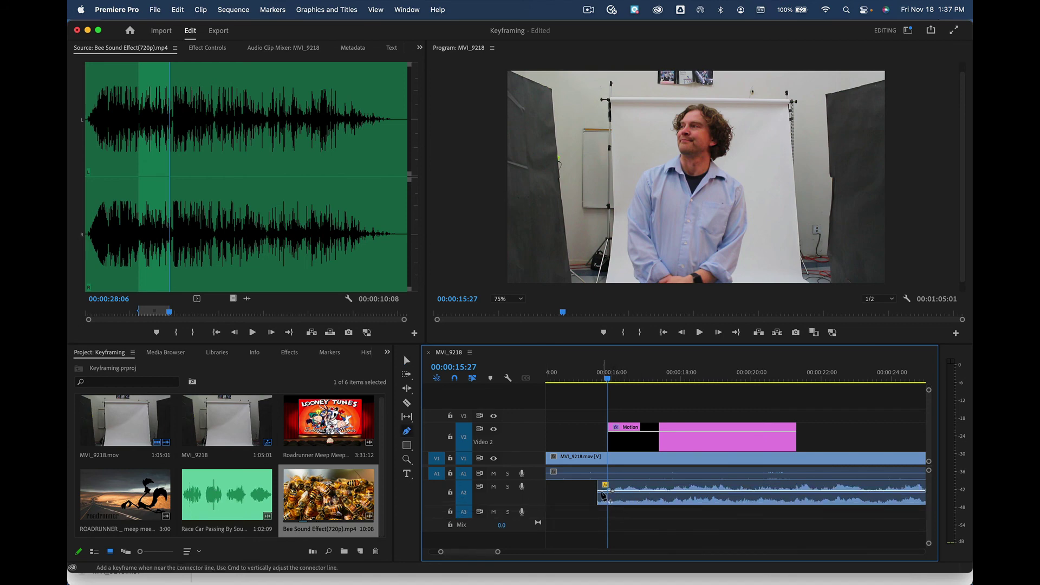
{"action": "left_click", "coordinate": [600, 494]}
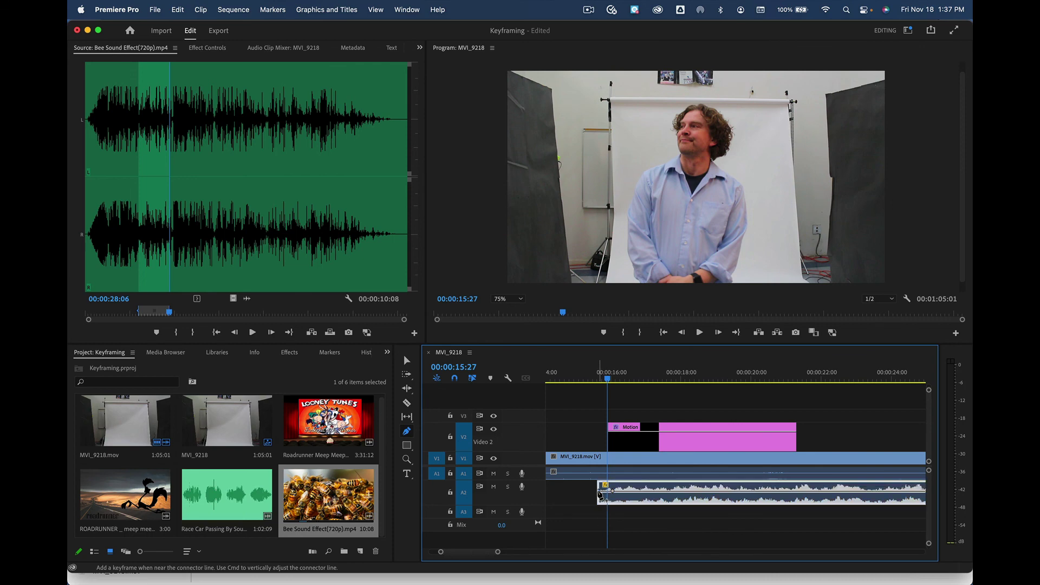
Lower the volume keyframe at the very beginning of the bee audio clip to create a fade-in, and play back the result
{"action": "left_click_drag", "start_coordinate": [600, 492], "coordinate": [601, 501]}
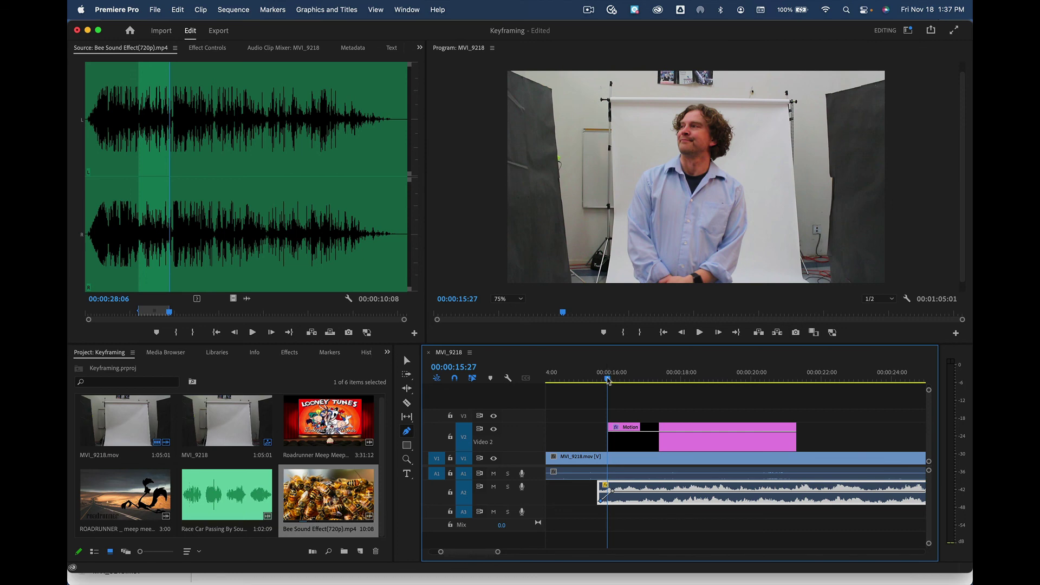
{"action": "left_click_drag", "start_coordinate": [608, 381], "coordinate": [594, 380]}
{"action": "key", "text": "space"}
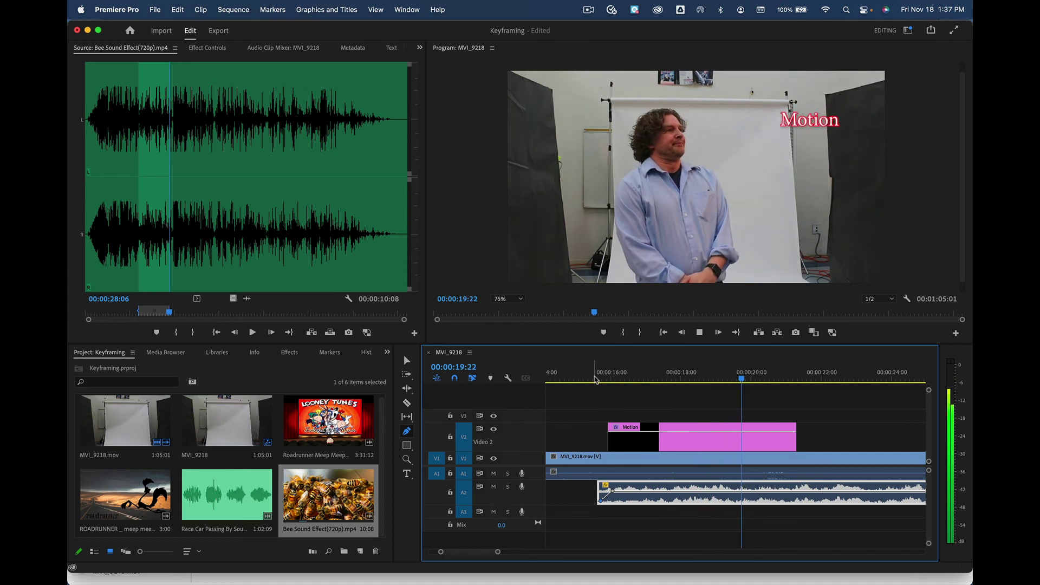
{"action": "key", "text": "space"}
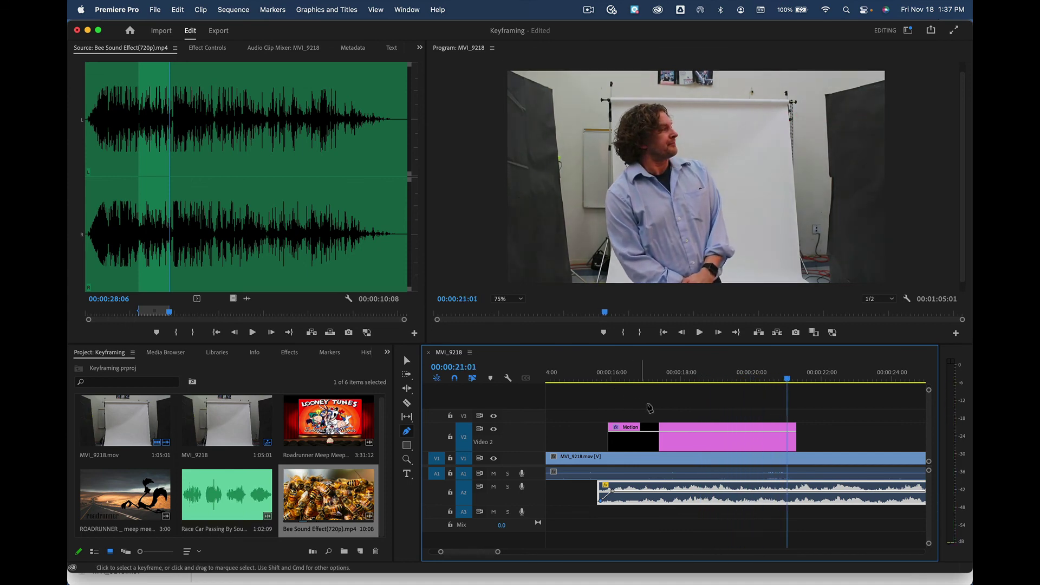
Add two volume keyframes to the bee audio near the Motion title's end, lower the second for a fade-out, and play it back
{"action": "left_click", "coordinate": [784, 492]}
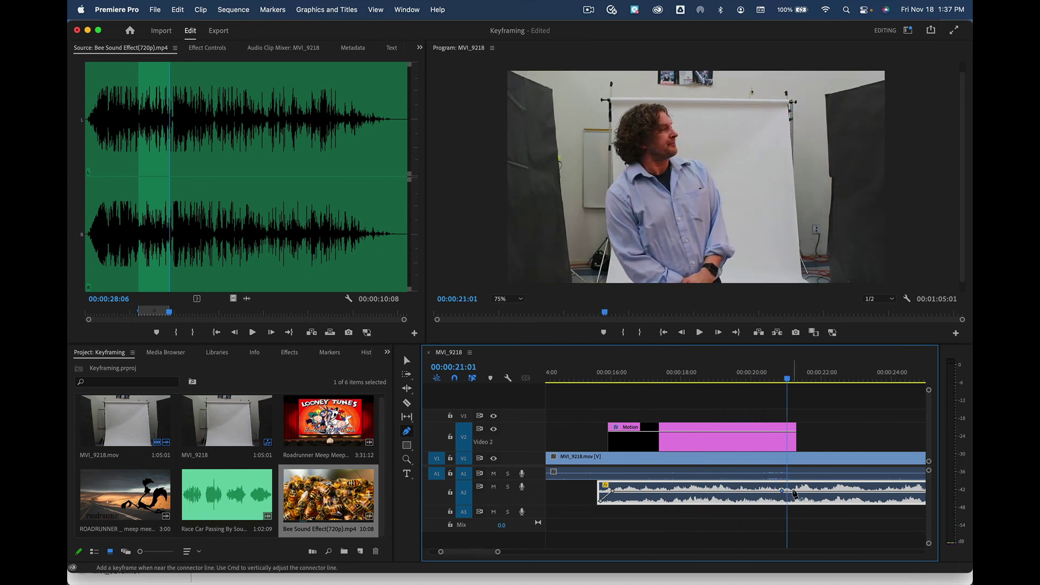
{"action": "left_click_drag", "start_coordinate": [803, 492], "coordinate": [803, 501]}
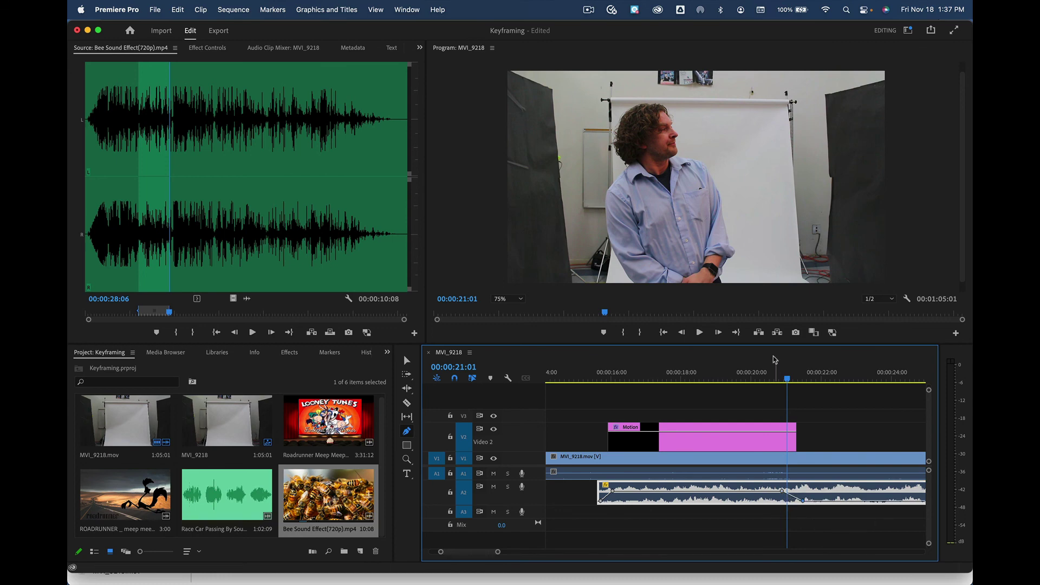
{"action": "left_click", "coordinate": [738, 380]}
{"action": "key", "text": "space"}
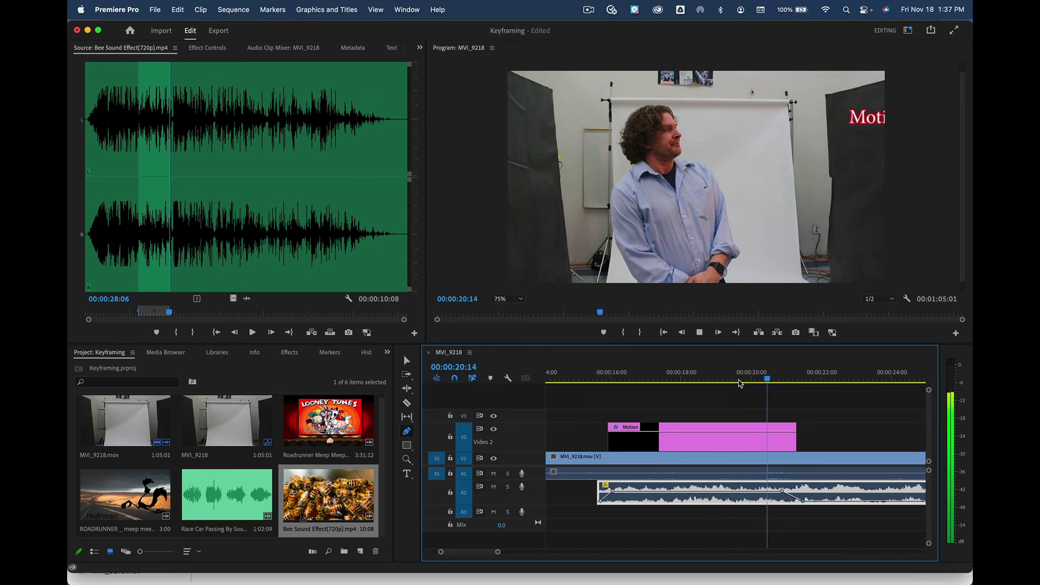
{"action": "key", "text": "space"}
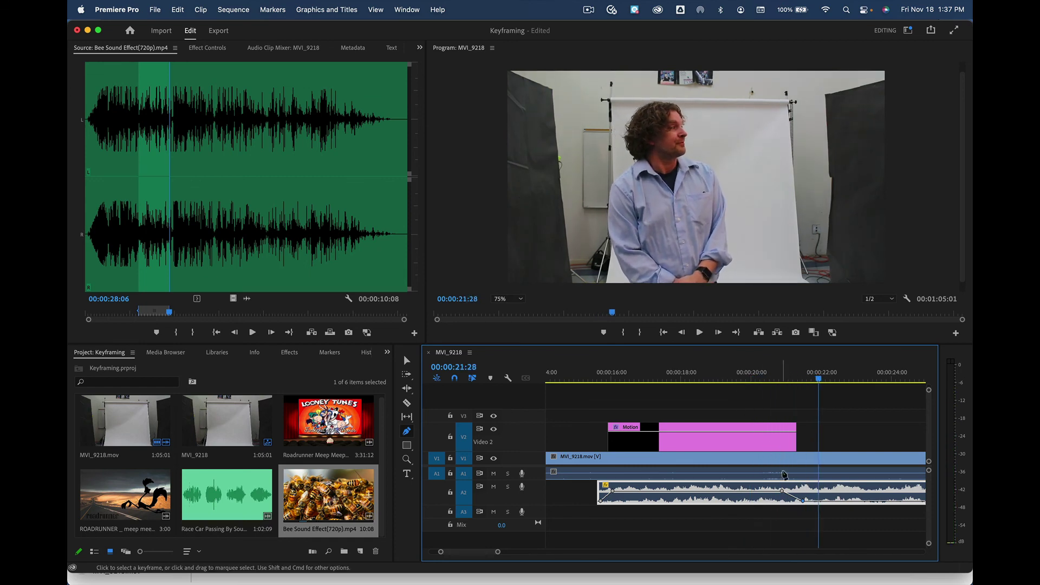
Move the keyframe that starts the bee audio's fade-out earlier to 00:00:19:17 at 3.2 dB, and play back the longer fade
{"action": "left_click_drag", "start_coordinate": [782, 491], "coordinate": [737, 490]}
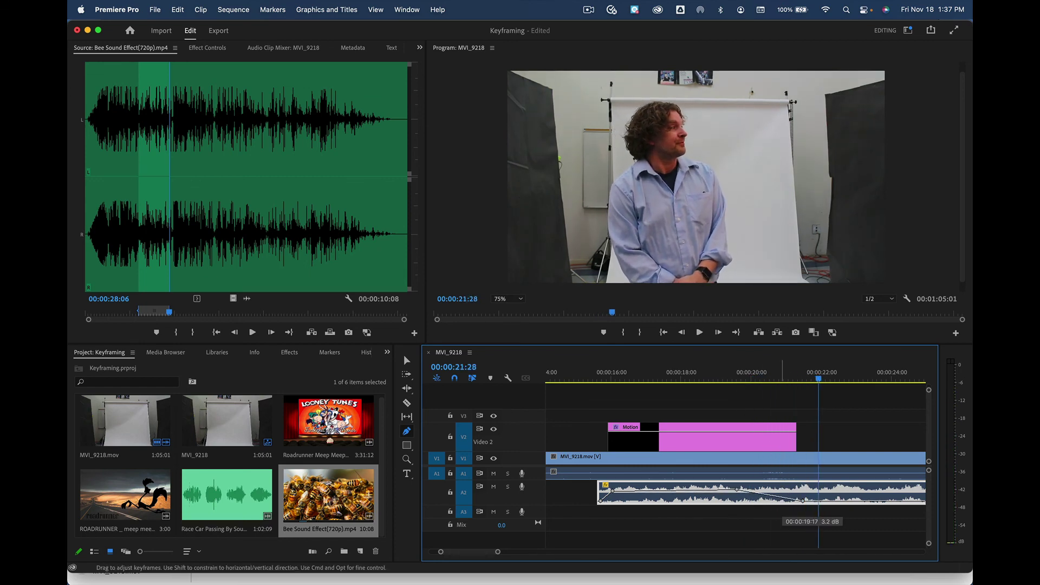
{"action": "left_click", "coordinate": [720, 380]}
{"action": "key", "text": "space"}
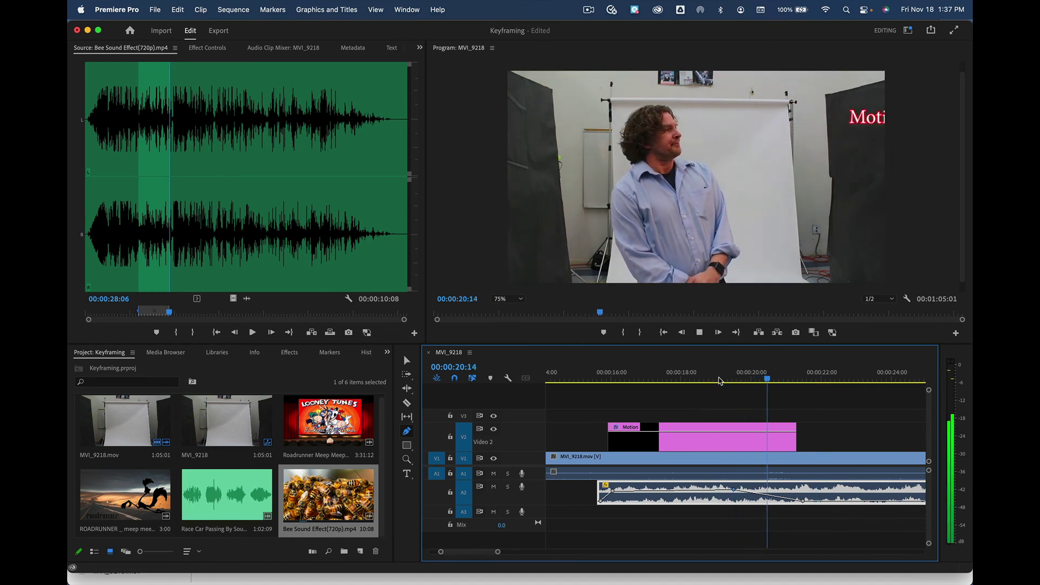
{"action": "key", "text": "space"}
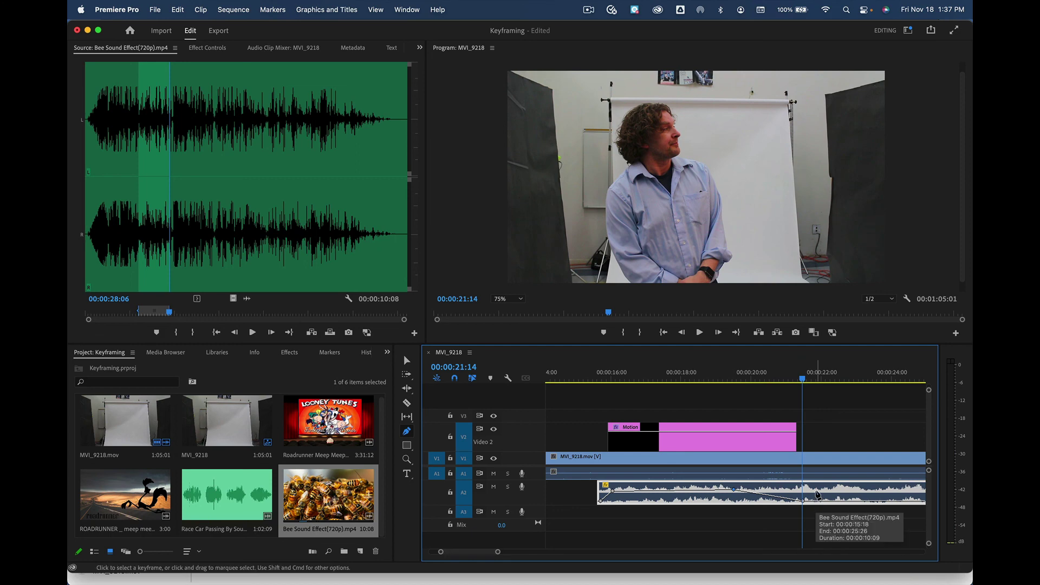
Split the bee audio clip just after its last volume keyframe with the Razor tool and delete the remaining part
{"action": "key", "text": "c"}
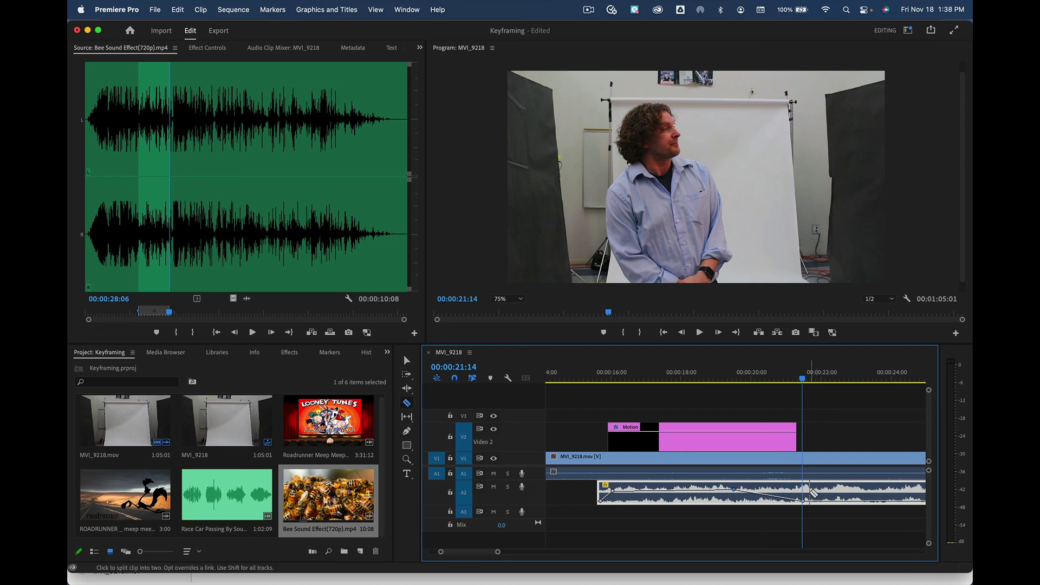
{"action": "left_click", "coordinate": [810, 492]}
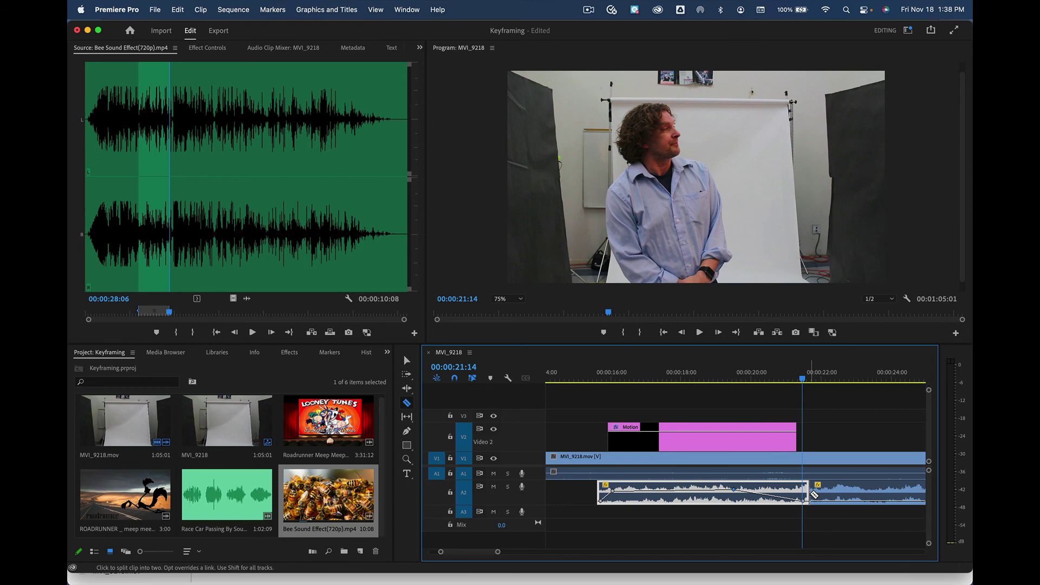
{"action": "key", "text": "v"}
{"action": "left_click", "coordinate": [835, 492]}
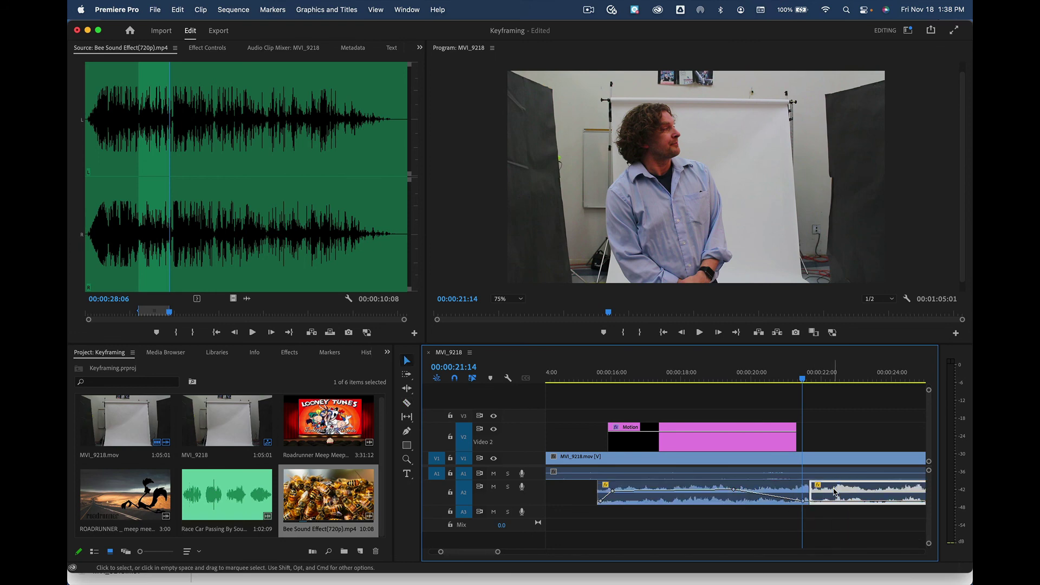
{"action": "key", "text": "Delete"}
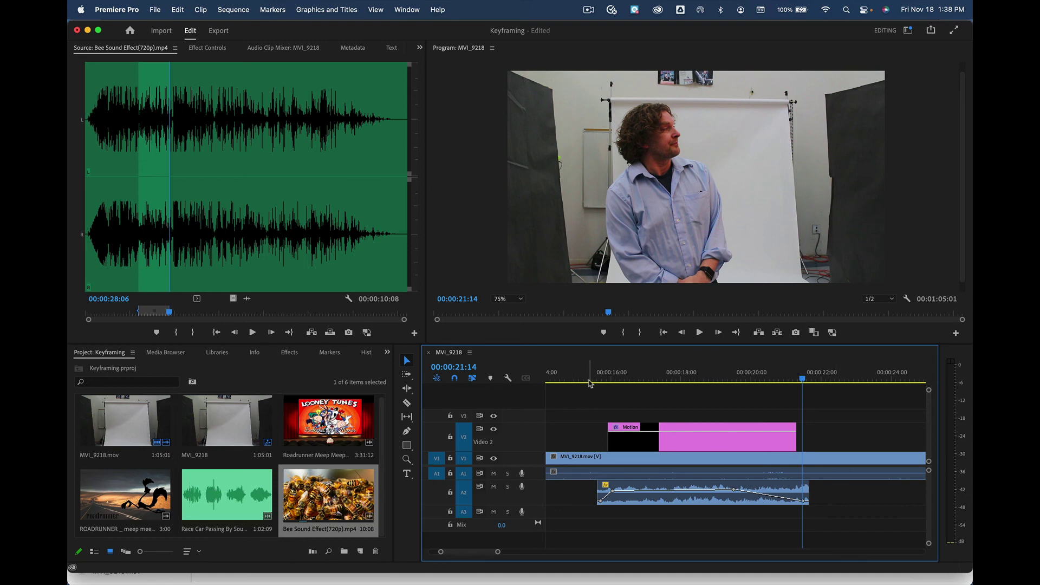
Scrub the sequence from before the bee audio clip to just past its end to review the title and sound together
{"action": "left_click_drag", "start_coordinate": [590, 383], "coordinate": [830, 384]}
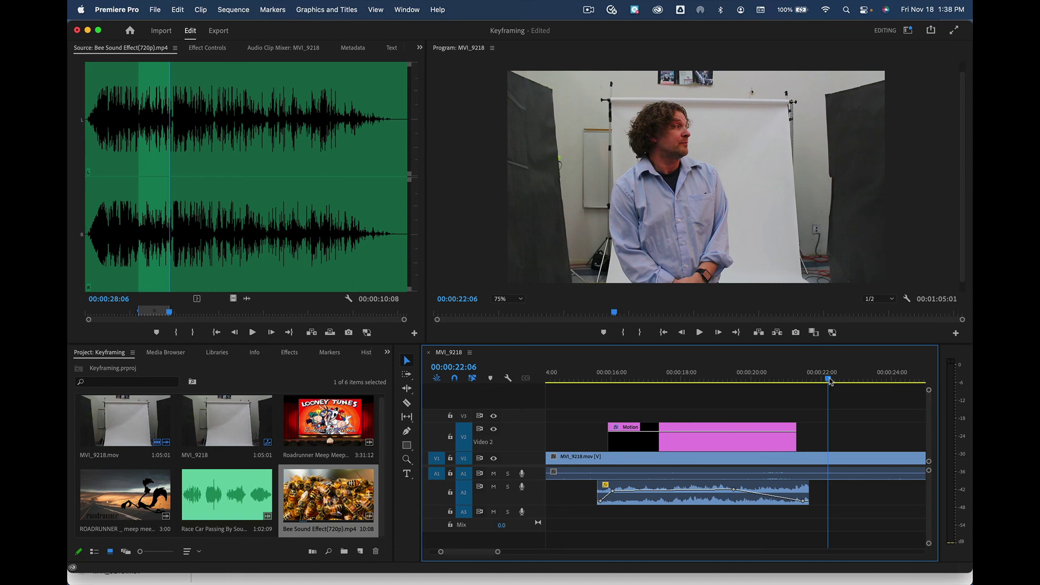
{"action": "left_click_drag", "start_coordinate": [831, 382], "coordinate": [840, 383]}
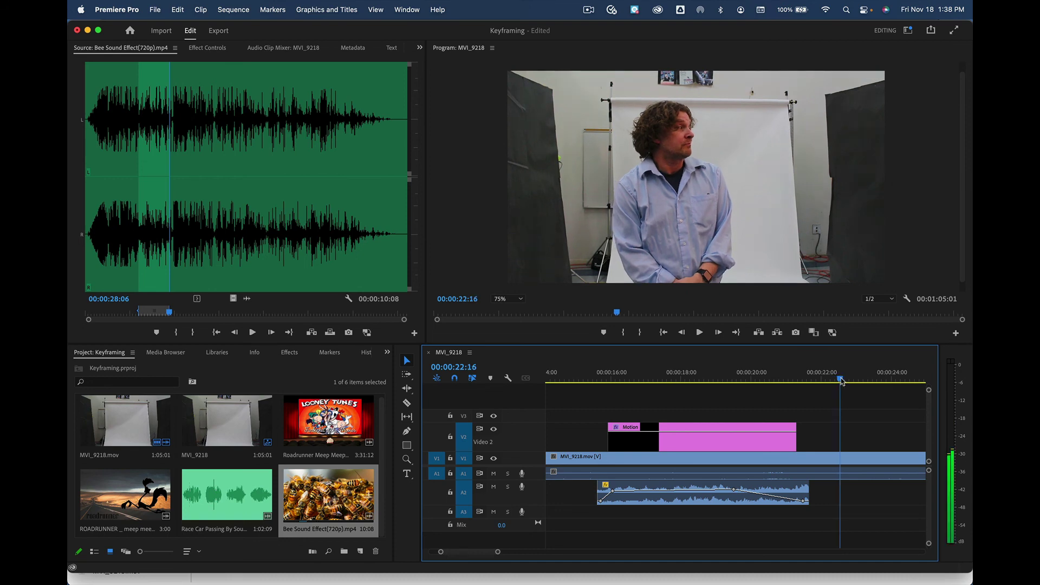
{"action": "scroll", "coordinate": [818, 432], "scroll_direction": "down", "scroll_amount": 3}
{"action": "scroll", "coordinate": [818, 432], "scroll_direction": "down", "scroll_amount": 1}
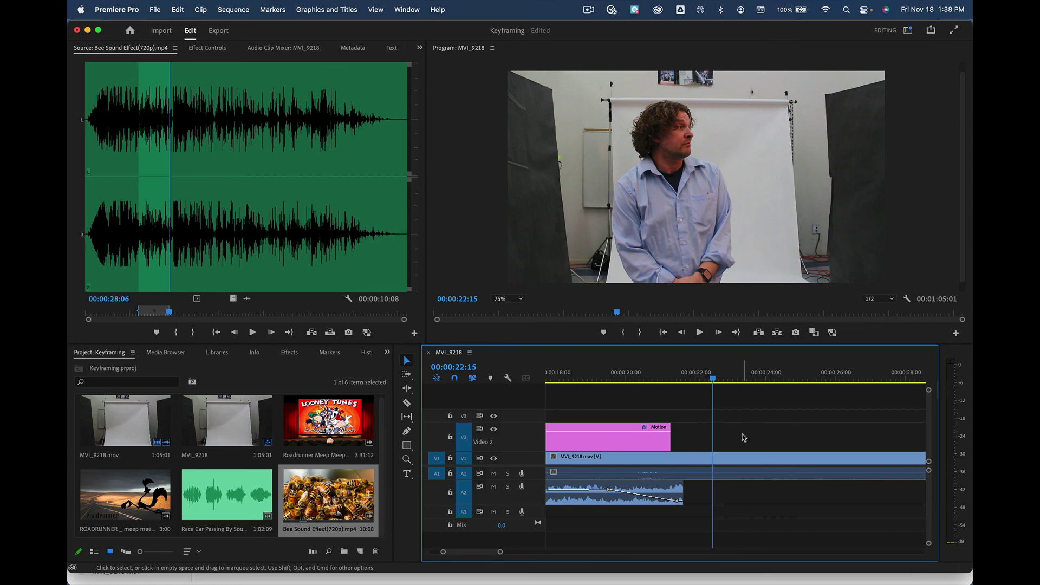
{"action": "scroll", "coordinate": [744, 437], "scroll_direction": "up", "scroll_amount": 5}
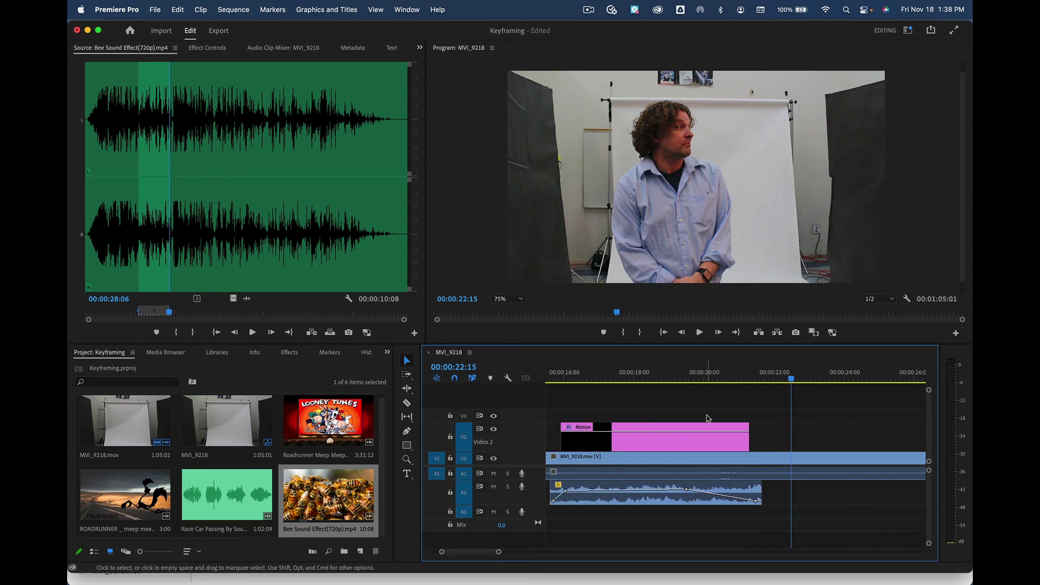
{"action": "scroll", "coordinate": [709, 412], "scroll_direction": "up", "scroll_amount": 3}
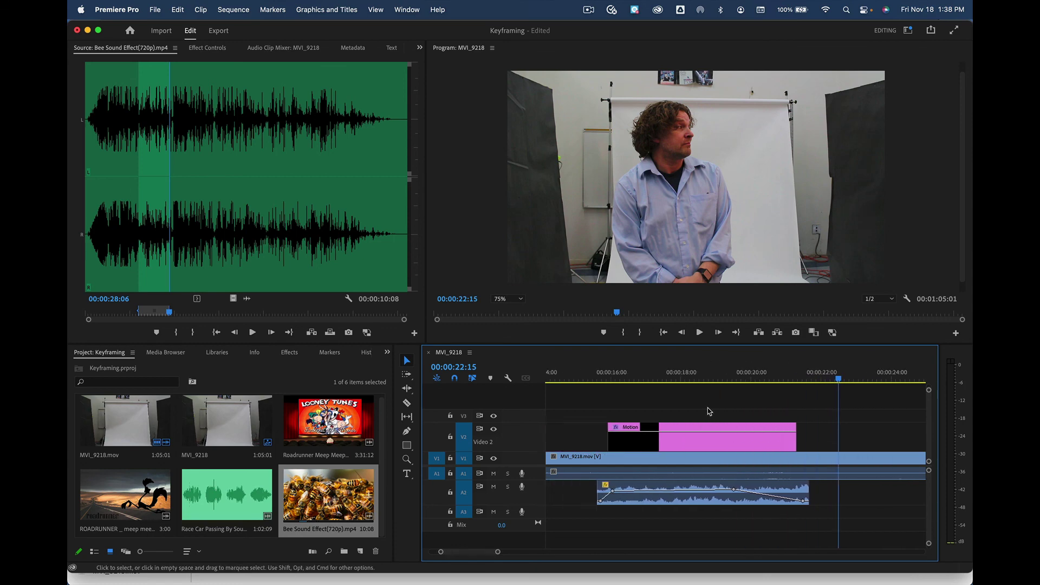